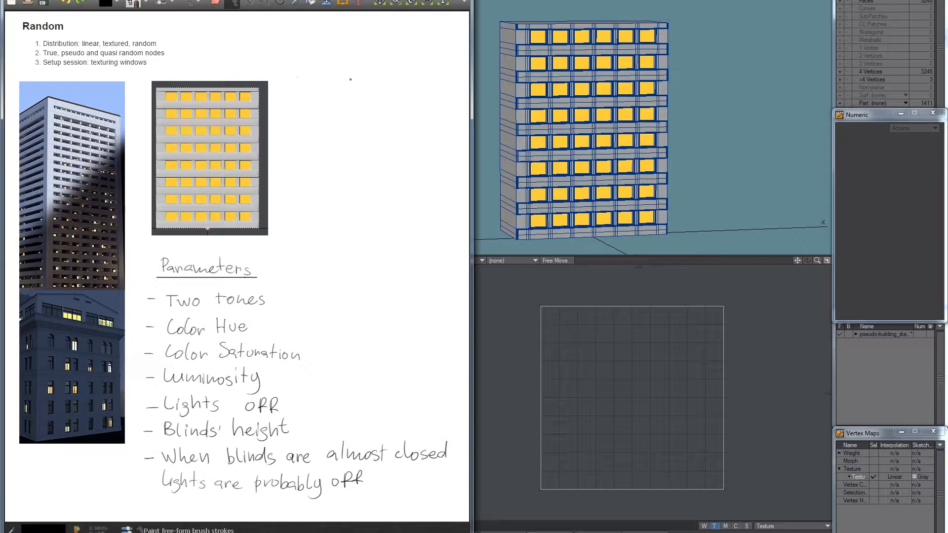
Show only the windows layer in Modeler and set the perspective viewport to Weight Shade.
click(650, 13)
alt+drag(711, 148, 682, 96)
key(1)
key(2)
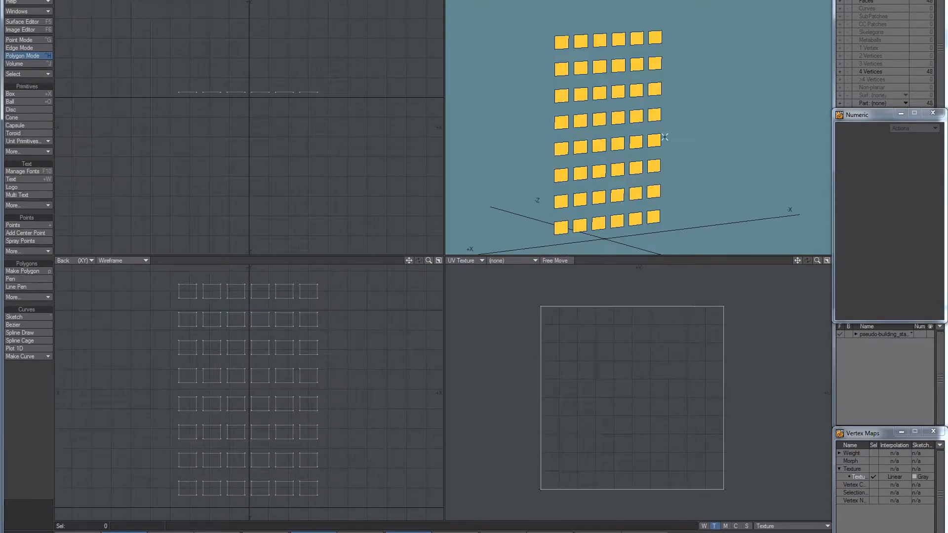
click(498, 1)
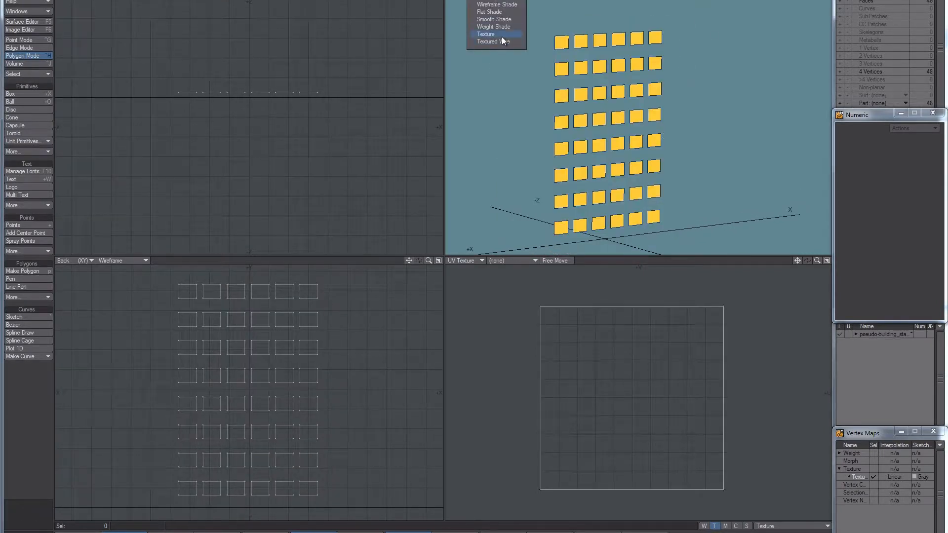
click(509, 28)
Select all the window polygons and review their polygon info, keeping them selected.
right_drag(336, 44, 323, 162)
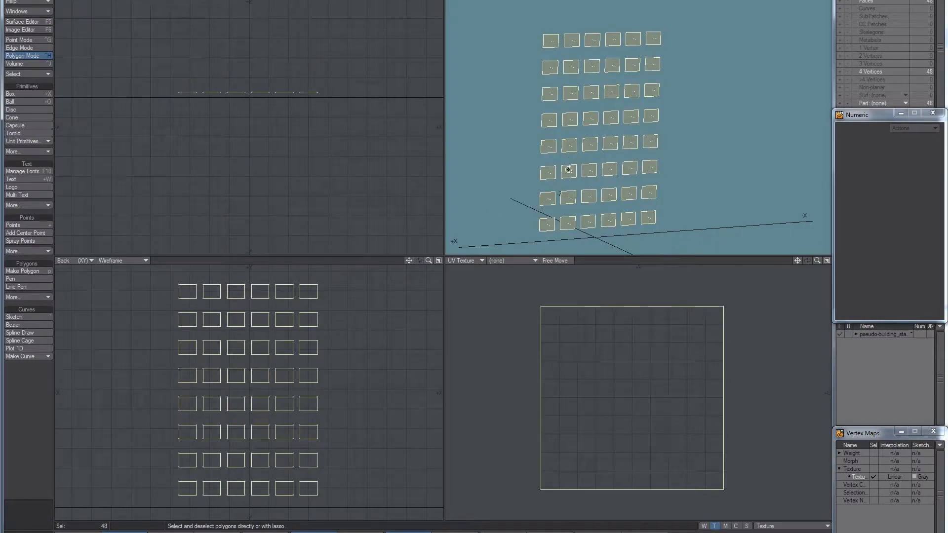
key(i)
alt+drag(653, 203, 670, 205)
click(445, 132)
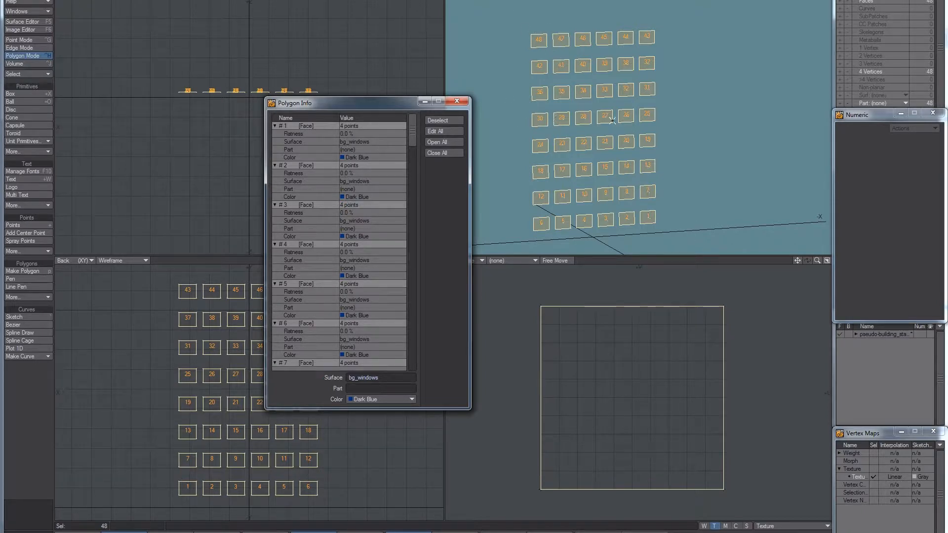
click(457, 100)
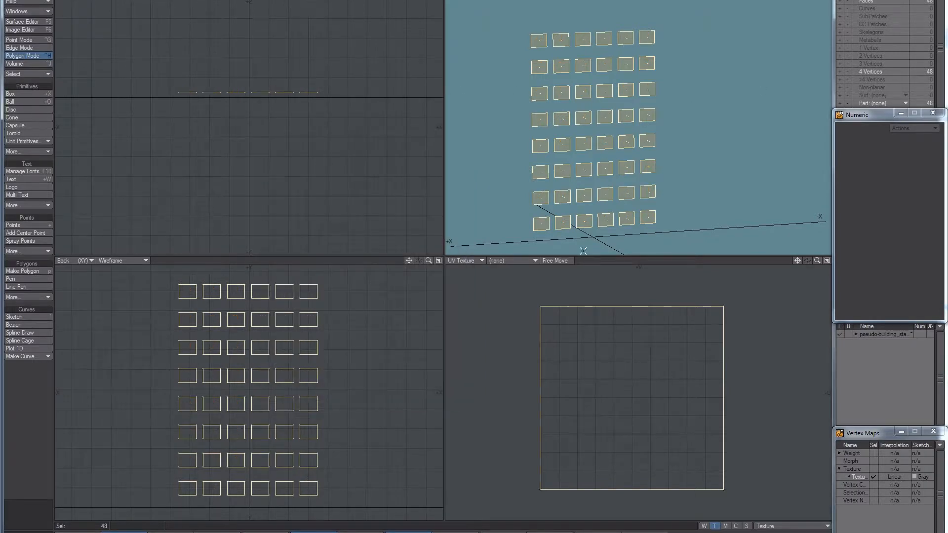
click(678, 291)
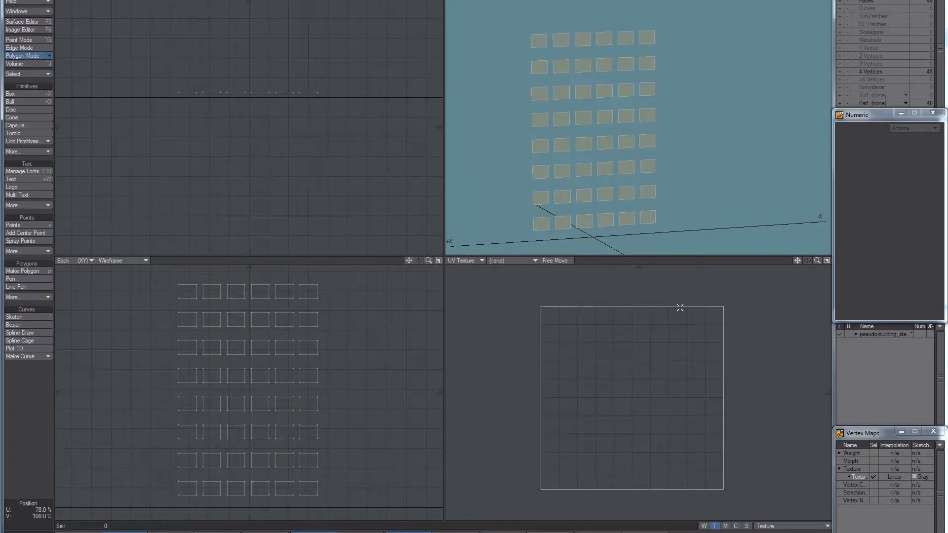
key(ctrl+z)
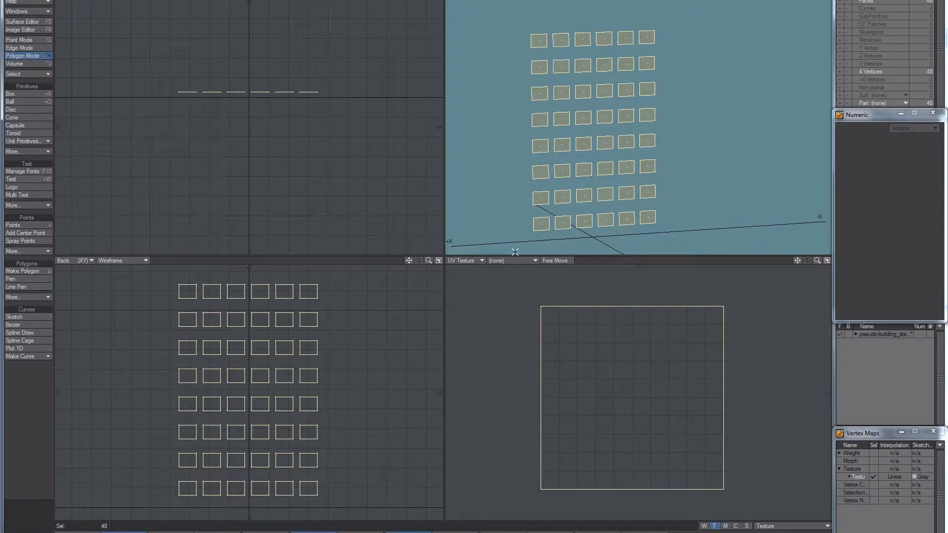
Check the bg_windows surface and the blinds_alpha.png image, and preview that image as the UV viewport's backdrop.
key(F5)
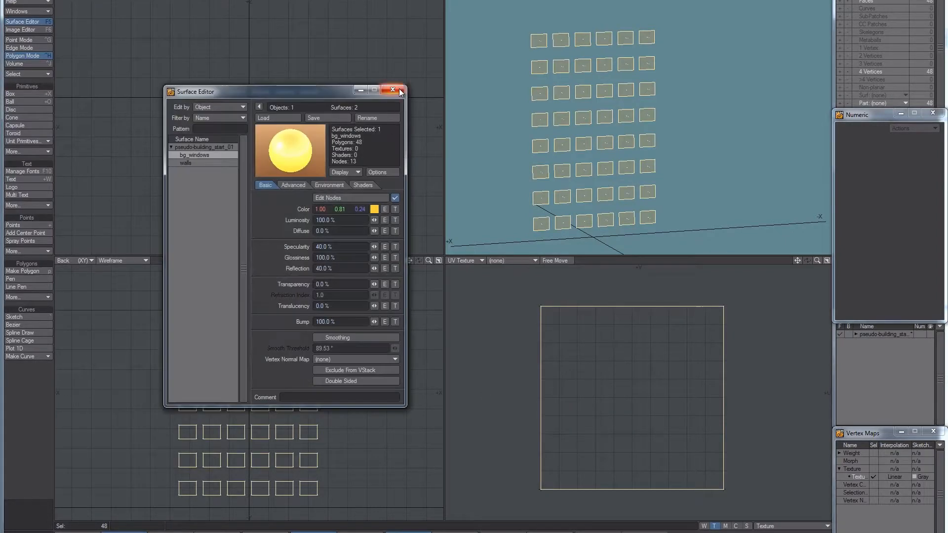
key(F5)
key(F6)
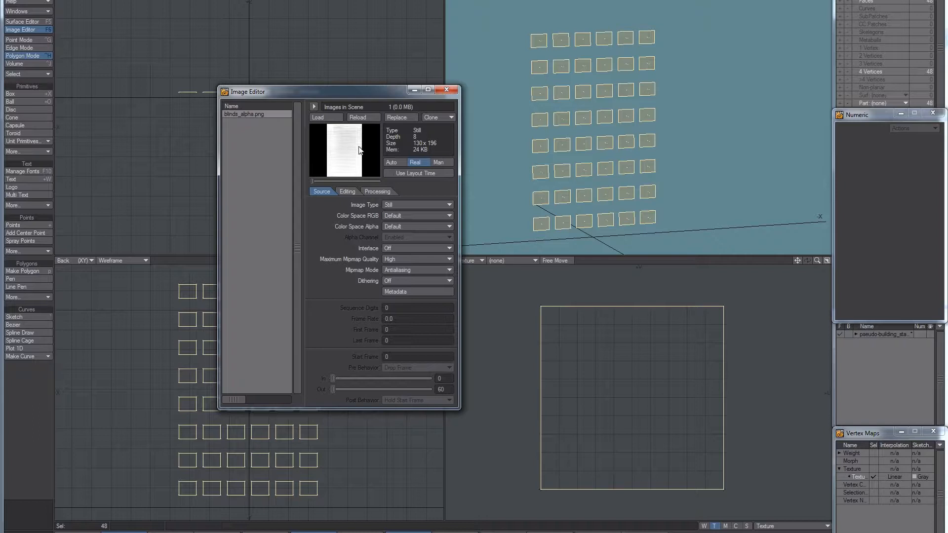
click(497, 262)
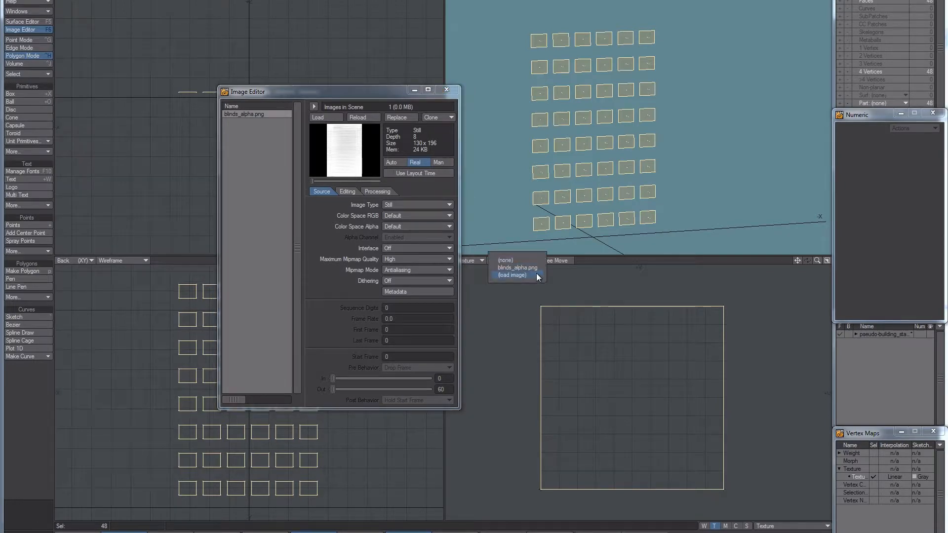
click(531, 268)
click(522, 260)
click(519, 253)
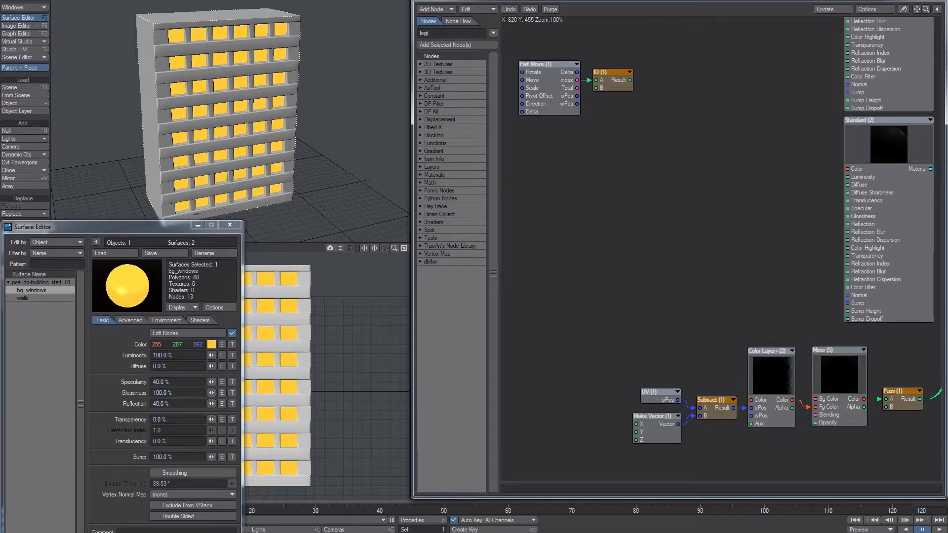
Switch to Layout and turn on the live VPR render in the perspective viewport.
click(91, 1)
click(90, 32)
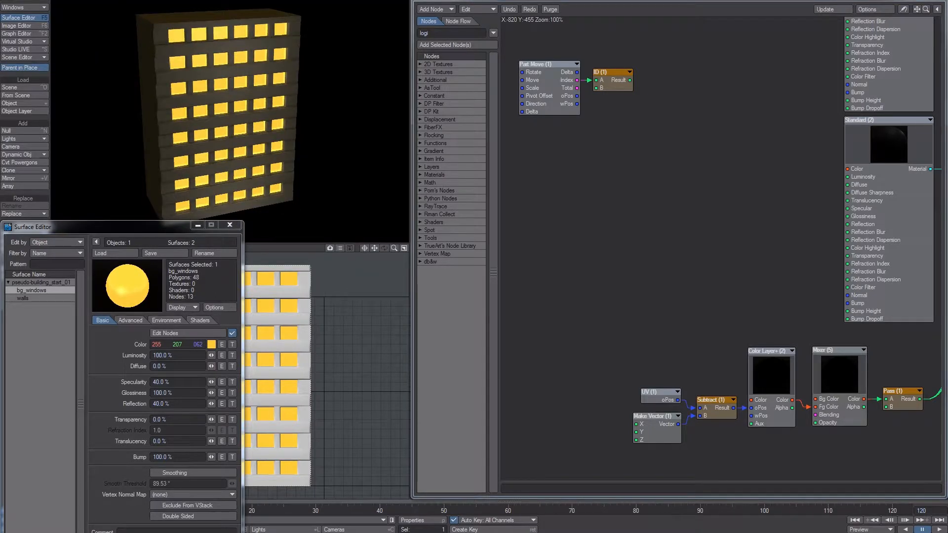
click(91, 1)
Examine how the two Standard material nodes feed the Material Blender and the Surface node.
alt+drag(821, 152, 548, 234)
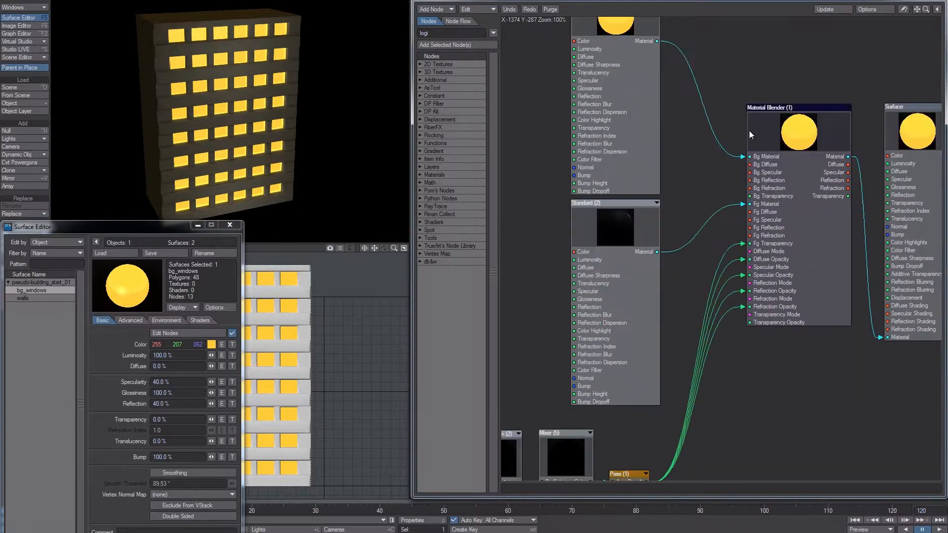
alt+drag(750, 131, 775, 197)
drag(643, 189, 643, 191)
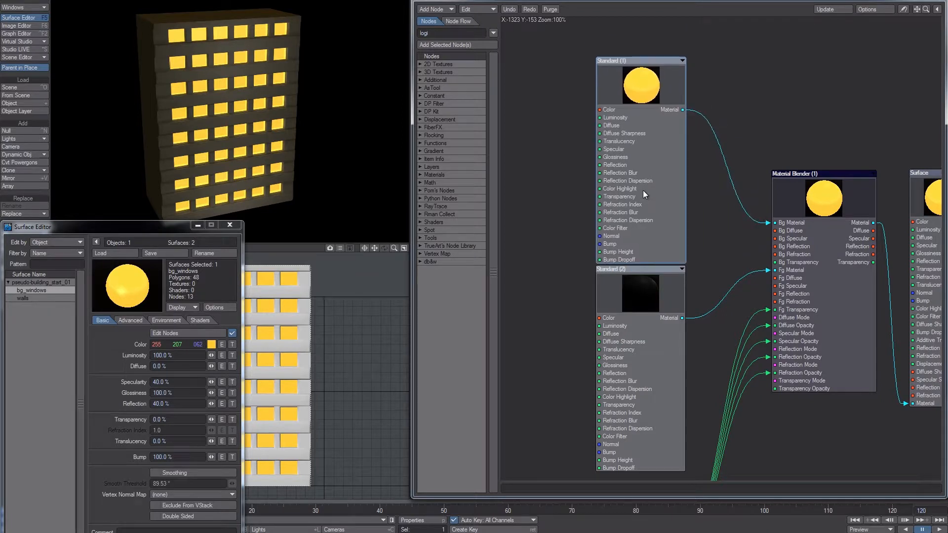
alt+drag(605, 303, 629, 226)
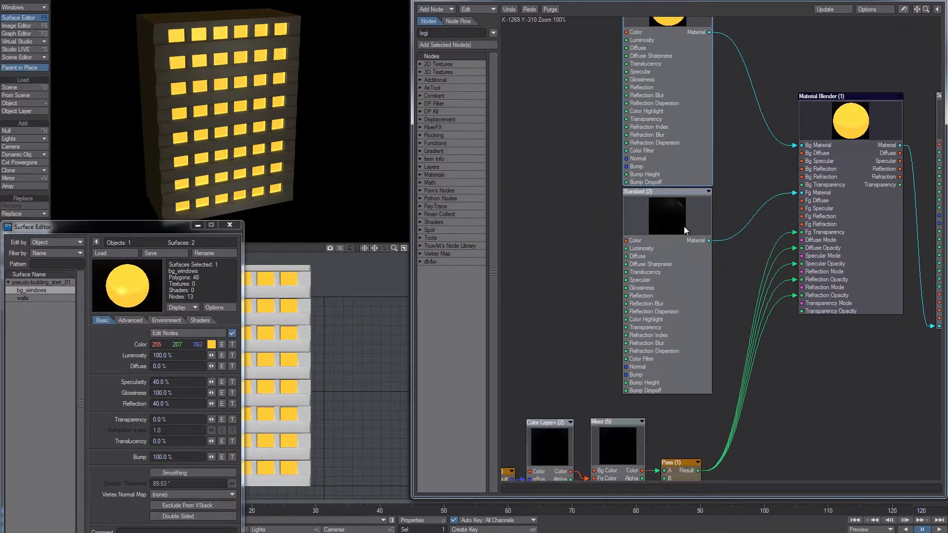
alt+drag(847, 87, 783, 132)
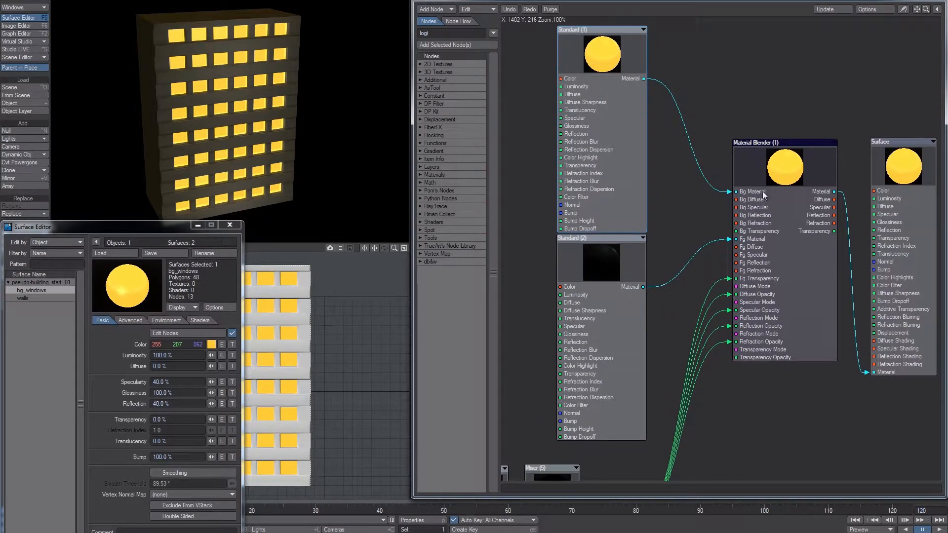
drag(766, 189, 784, 195)
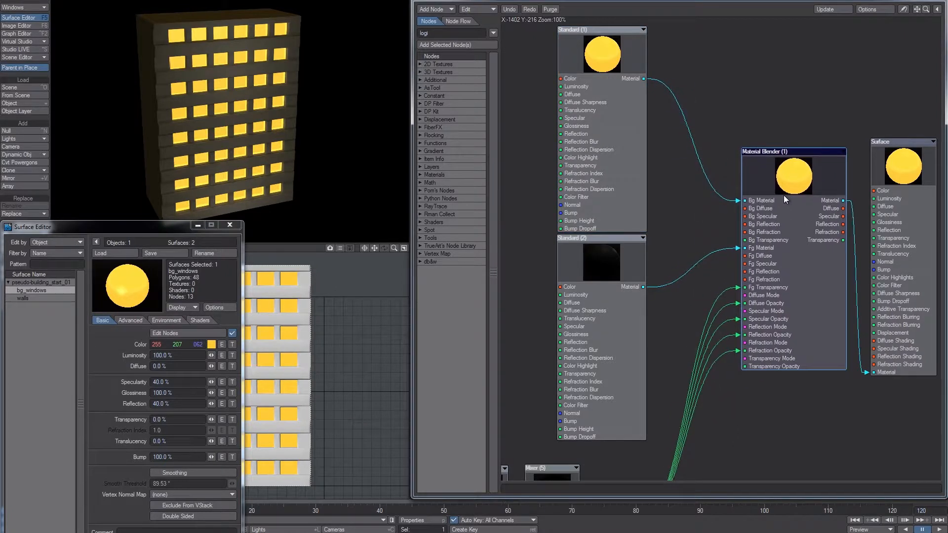
Inspect the UV node's map setting and the blinds_alpha.png image layer in the Color Layer+ (2) node.
alt+drag(601, 367, 676, 214)
alt+drag(603, 268, 701, 244)
double_click(589, 321)
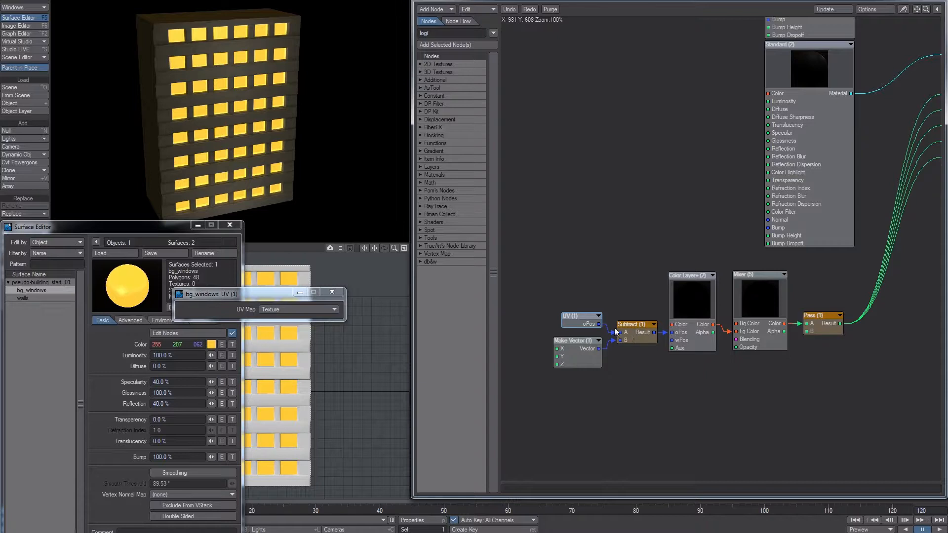
middle_drag(722, 338, 707, 339)
double_click(667, 294)
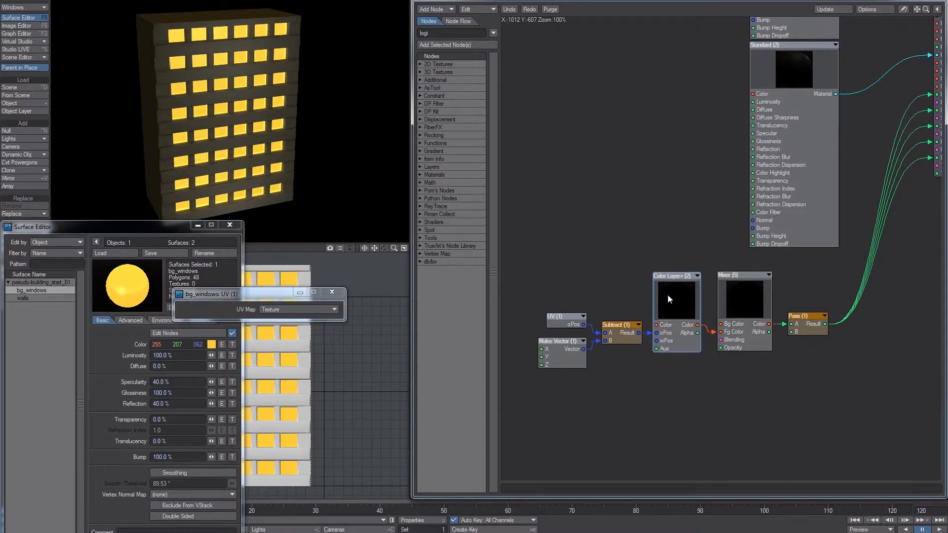
click(334, 309)
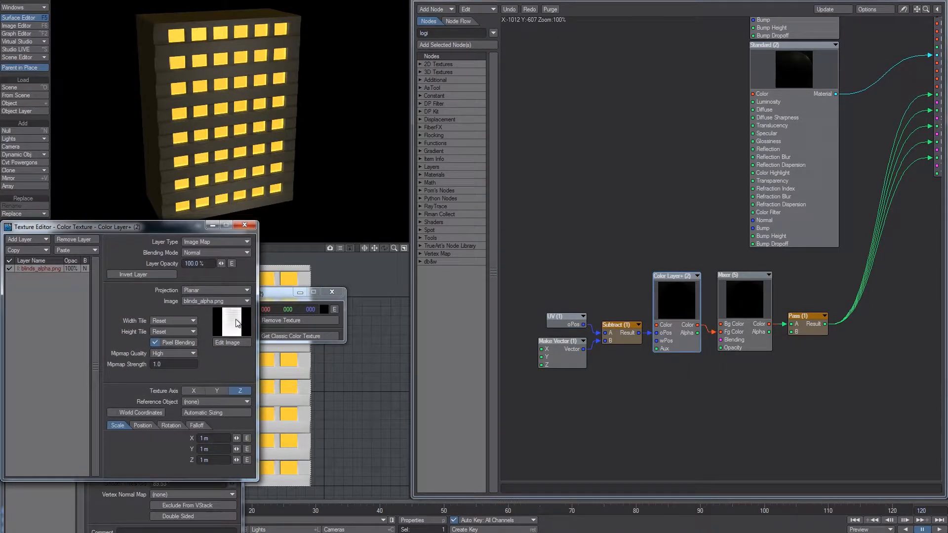
click(232, 342)
click(381, 82)
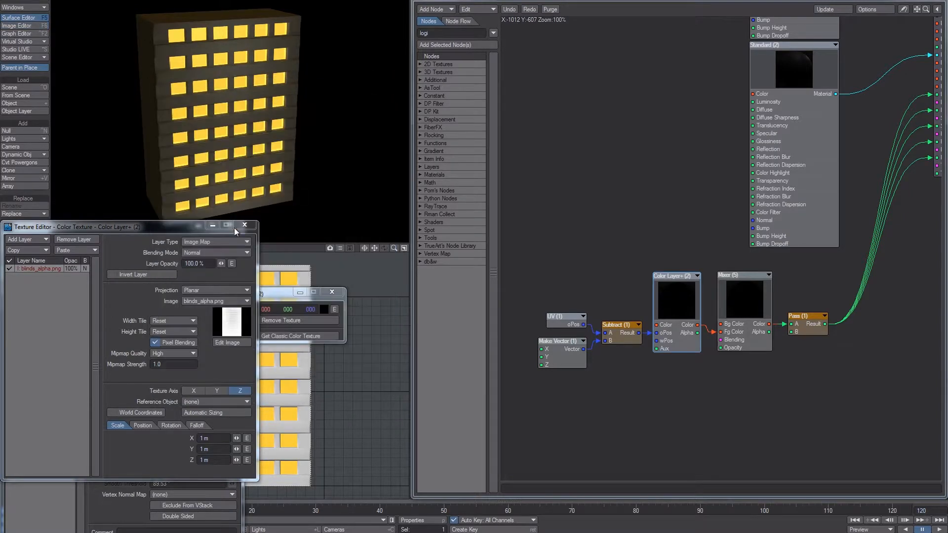
click(245, 224)
Set the Make Vector node's Y value to 0 to test the blinds' height.
middle_drag(640, 360, 670, 360)
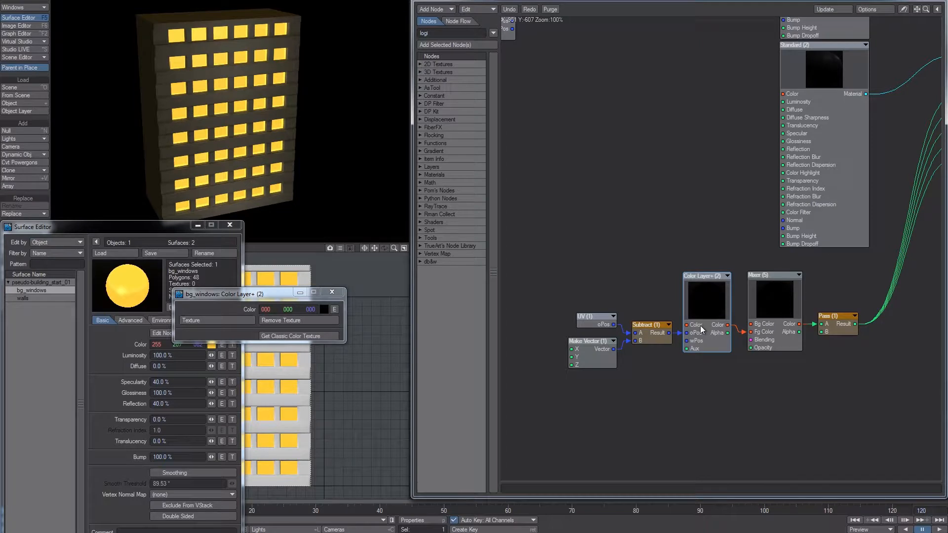
click(608, 349)
click(294, 321)
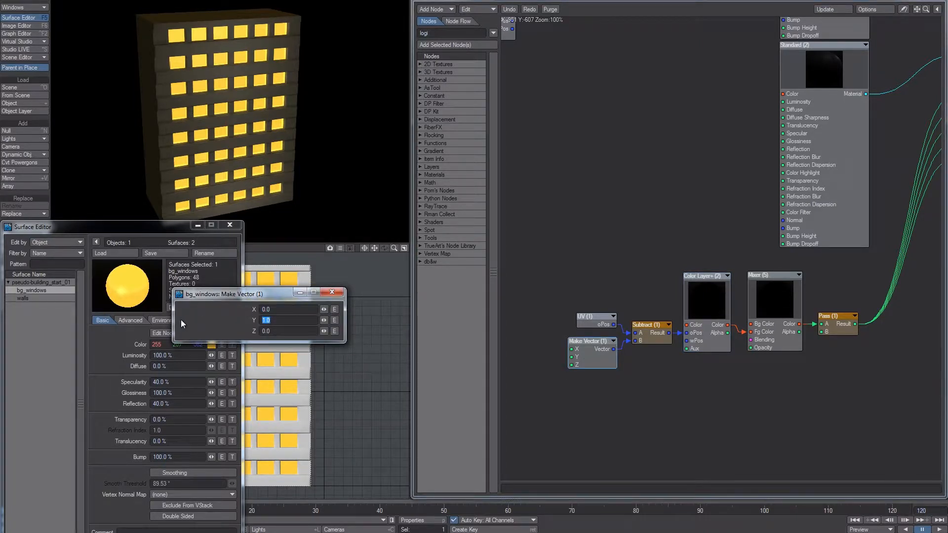
text(0)
key(Return)
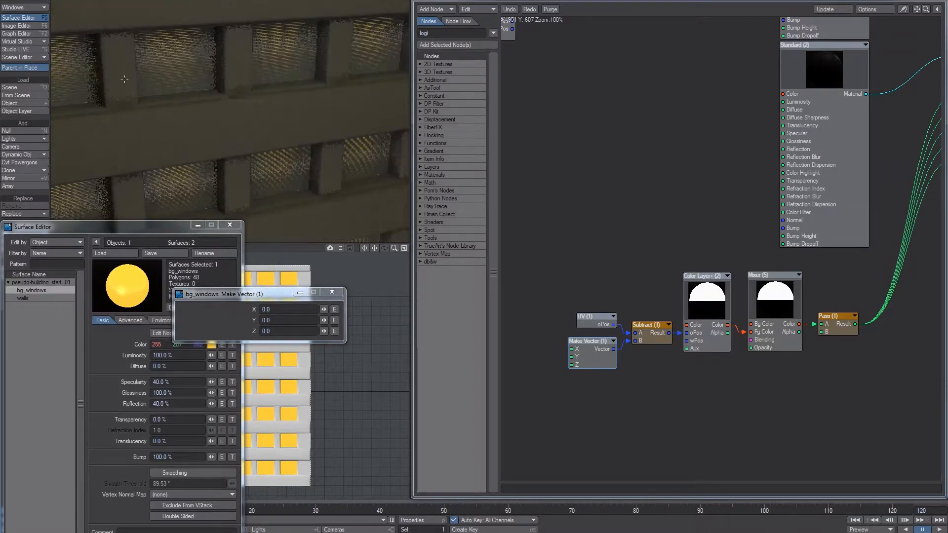
Test the Make Vector node's Y value at 0.5 and lower, and return it to 1.0.
click(193, 312)
text(0.5)
key(Return)
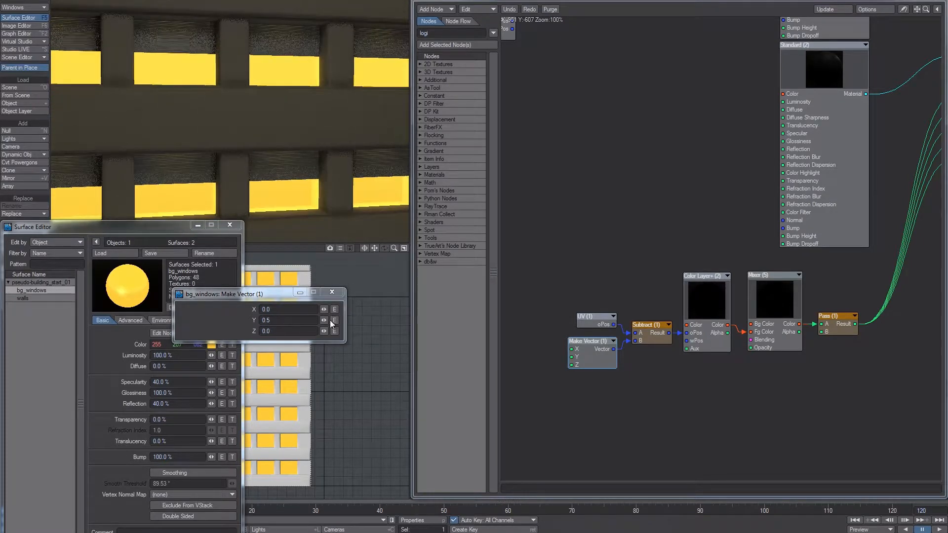
drag(324, 319, 154, 326)
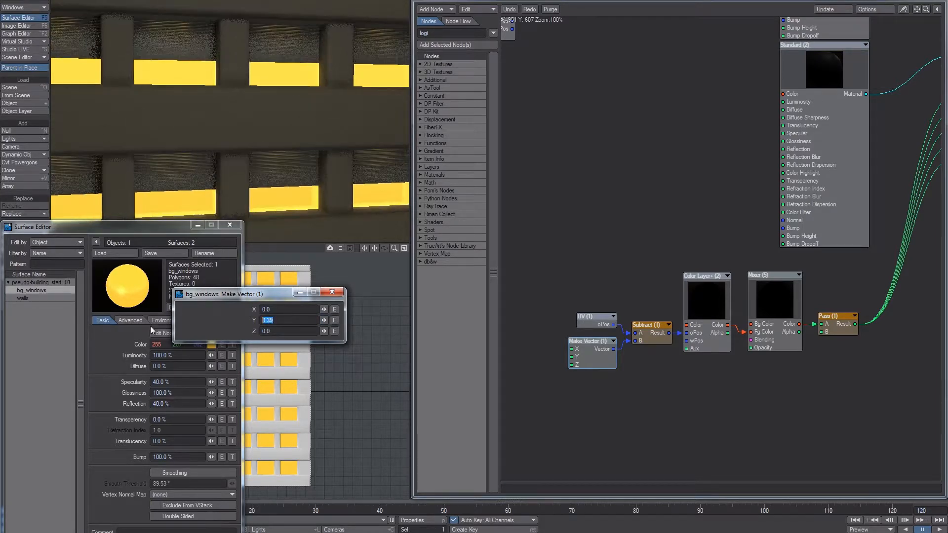
text(1)
key(Tab)
Close the Make Vector properties and the Surface Editor, leaving the node editor open at the Part Move and ID nodes.
alt+drag(929, 125, 804, 209)
alt+drag(893, 149, 837, 238)
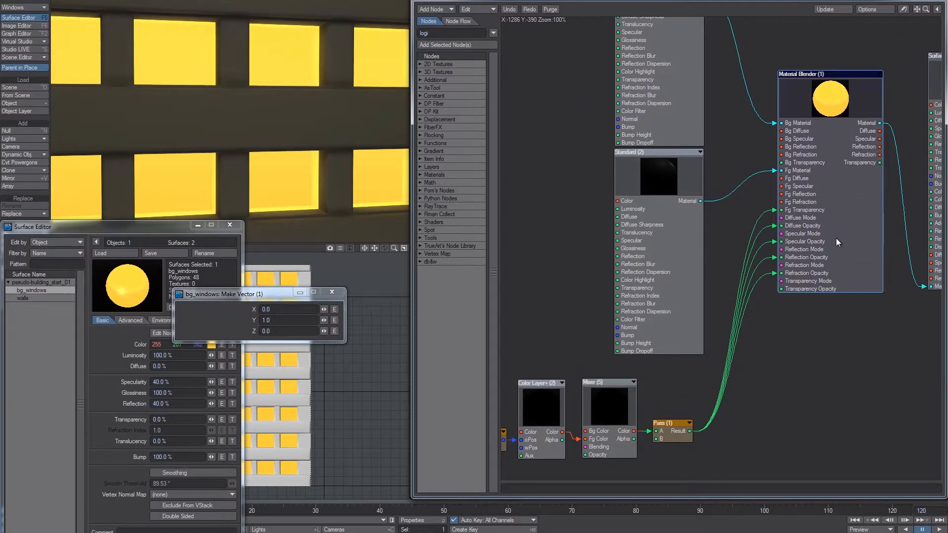
click(334, 293)
alt+drag(592, 178, 722, 266)
drag(669, 229, 551, 287)
click(693, 211)
alt+drag(717, 162, 686, 122)
click(230, 225)
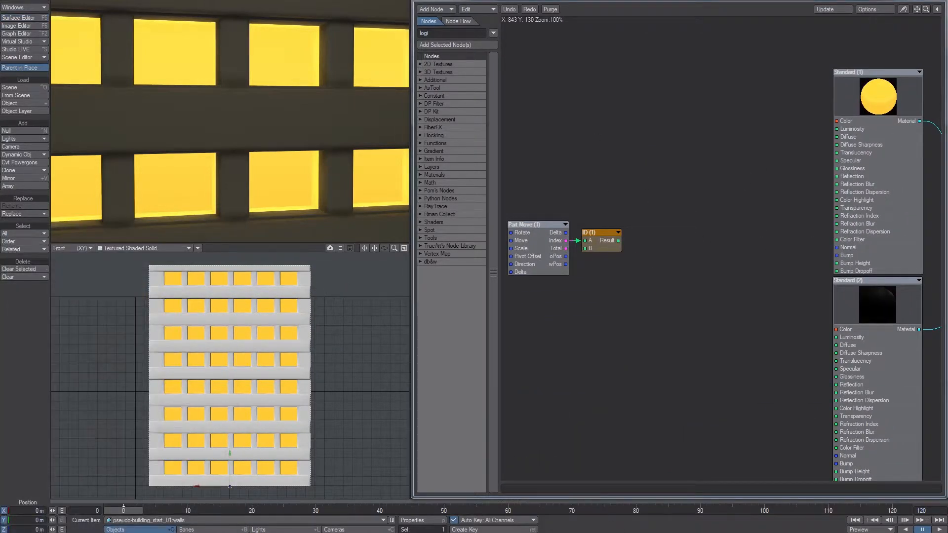
Review the Parameters list in the notes, and return to Layout with the whole facade in the perspective view.
key(alt+Tab)
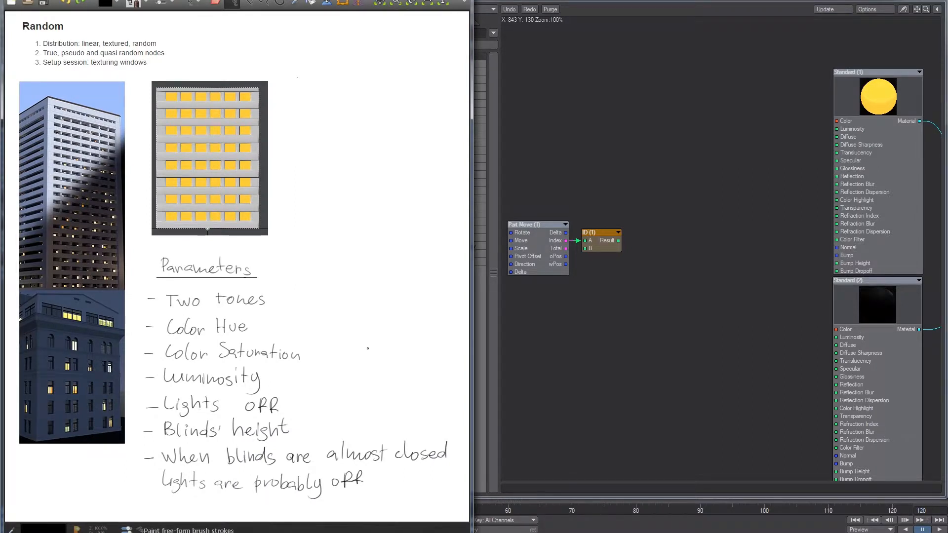
key(alt+Tab)
alt+drag(616, 310, 620, 307)
drag(394, 1, 348, 1)
drag(443, 33, 326, 54)
text(mak)
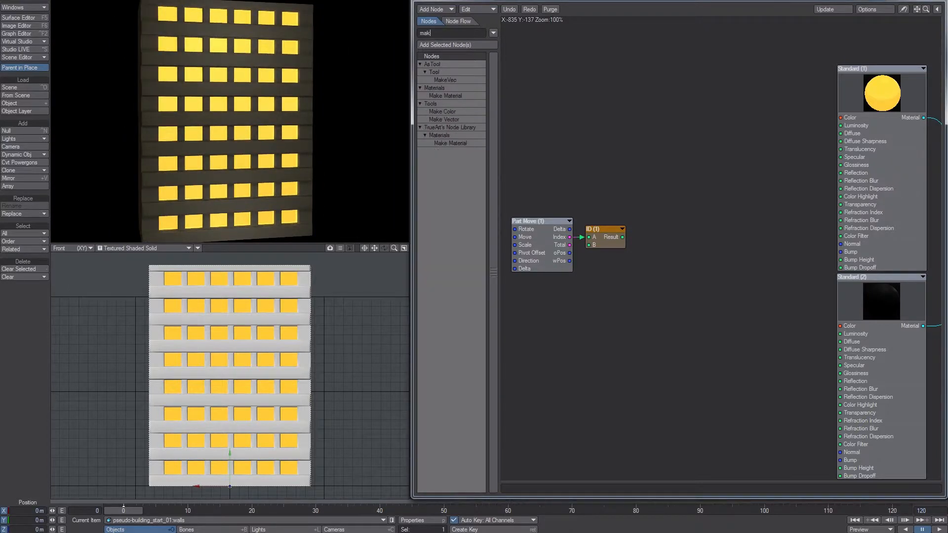
drag(448, 113, 726, 244)
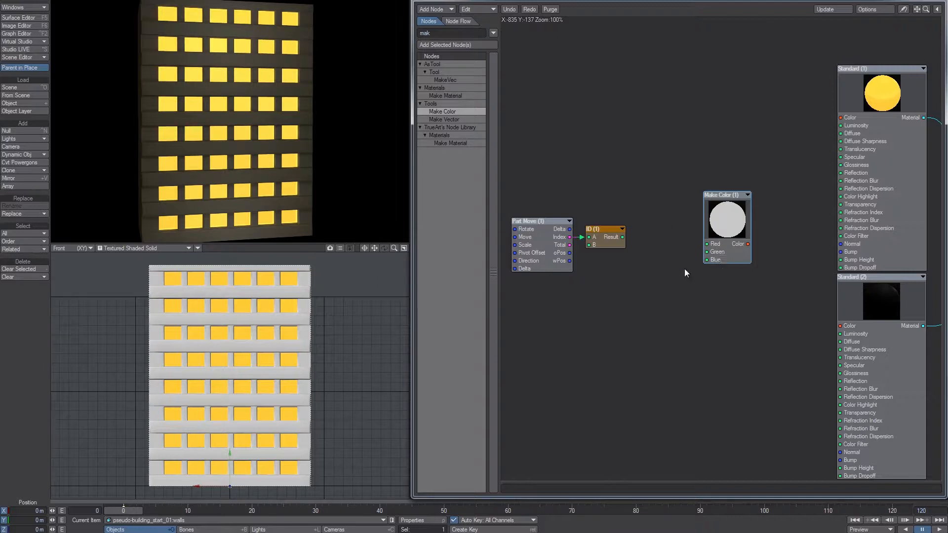
click(735, 226)
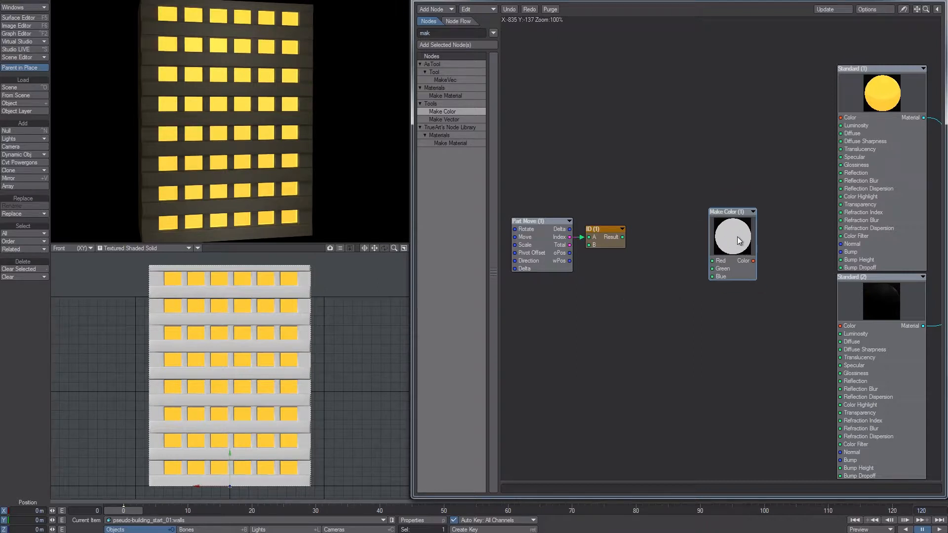
key(Delete)
Find the Simple Colour Corrector node and add it between the ID node and the Standard (1) material.
click(437, 33)
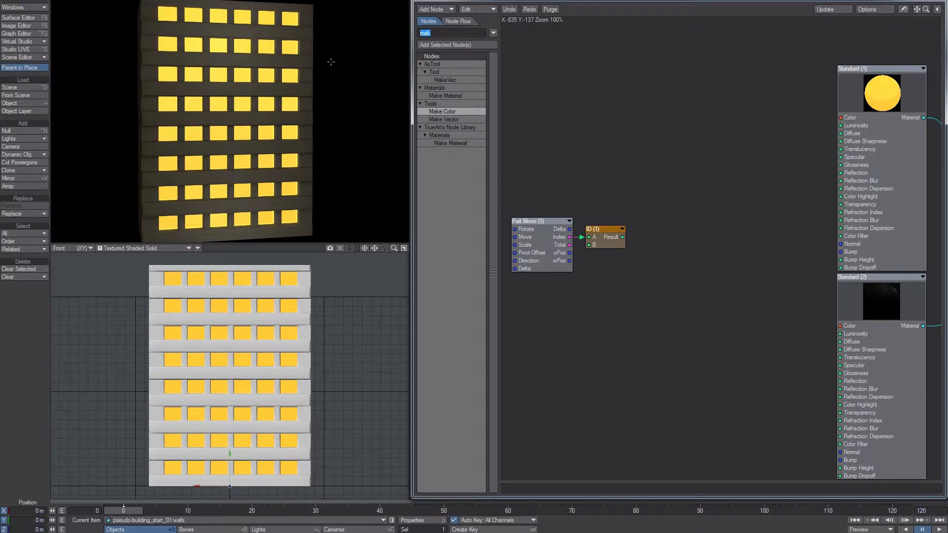
text(colo)
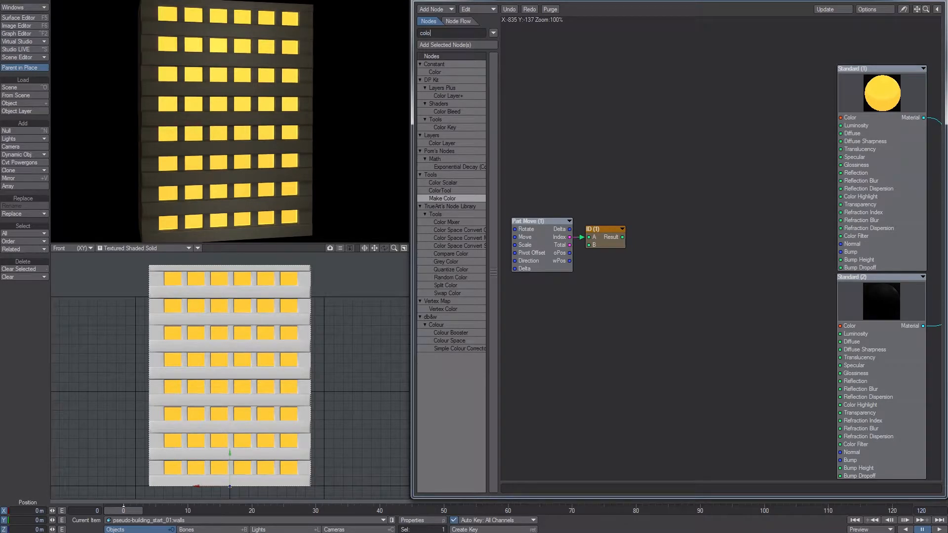
text(u)
drag(453, 95, 718, 170)
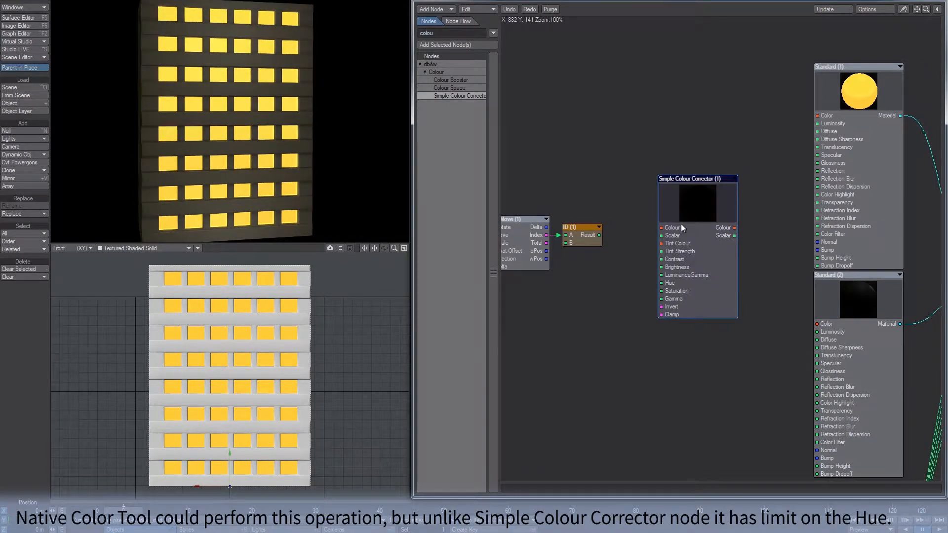
Set the Simple Colour Corrector's colour to red (255, 0, 0) and connect its Colour output to the Standard (1) Color input.
double_click(680, 224)
drag(266, 358, 391, 358)
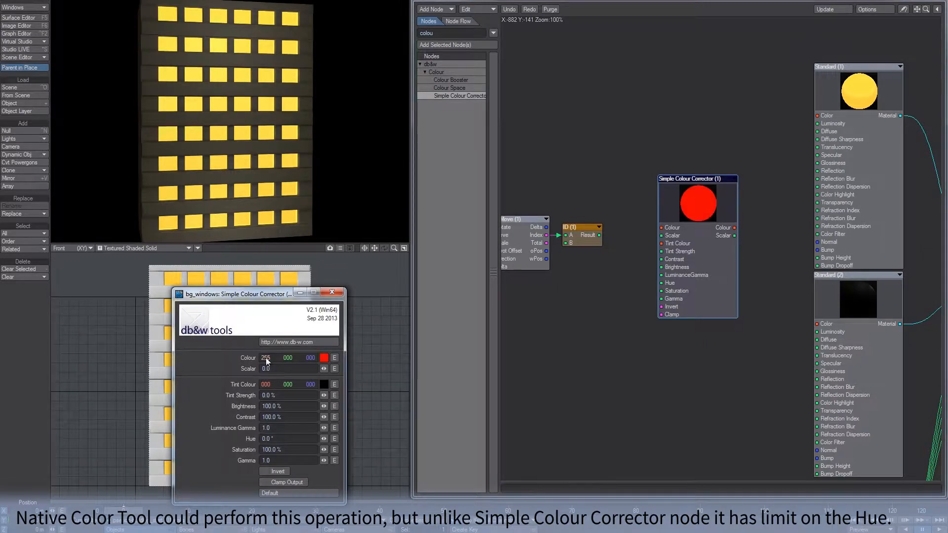
drag(735, 228, 834, 112)
Reposition the Part Move and ID nodes together in the network, clear of the Simple Colour Corrector.
middle_drag(619, 193, 719, 178)
click(624, 219)
shift+drag(680, 213, 608, 215)
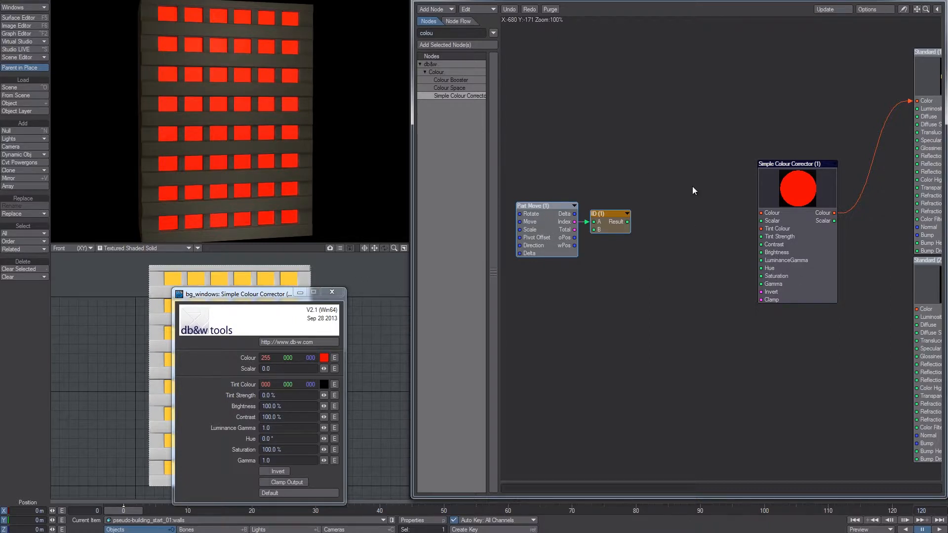
drag(550, 232, 531, 223)
middle_drag(636, 283, 669, 278)
click(598, 196)
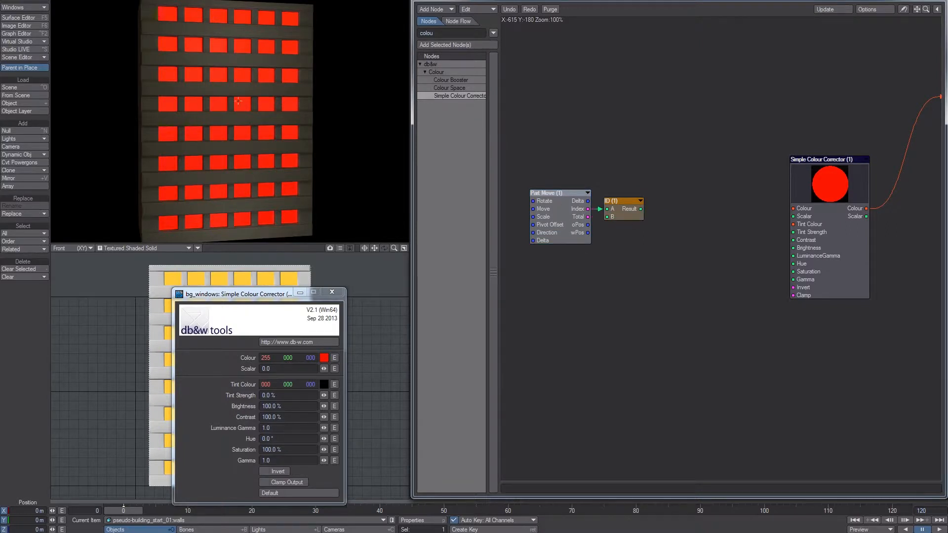
Find the Random Scalar node, add it after the ID node, and connect the ID result to its Seed.
drag(444, 34, 315, 37)
text(rand)
drag(468, 143, 681, 217)
drag(728, 165, 573, 208)
drag(573, 194, 540, 197)
drag(655, 158, 664, 164)
drag(664, 218, 654, 213)
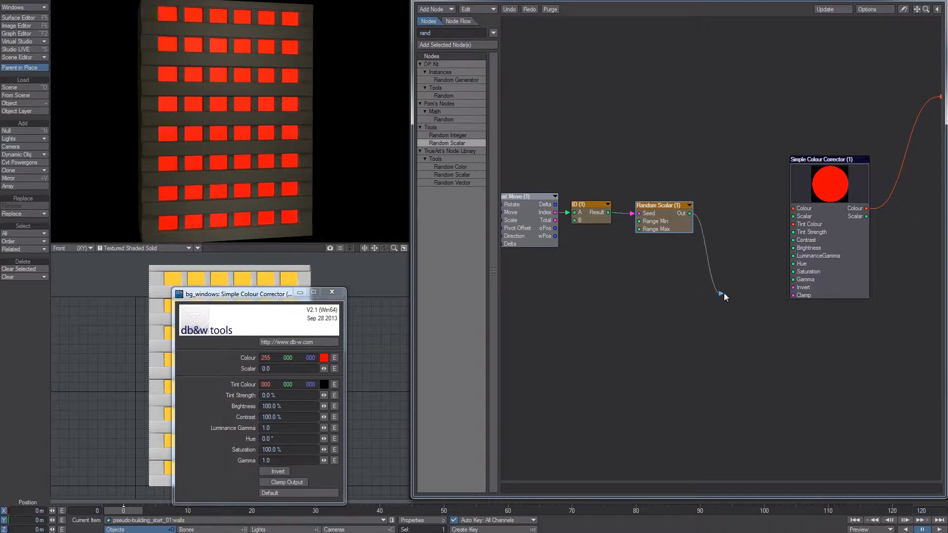
Check the Random Scalar's properties, close them, and connect its output to the corrector's Brightness input.
double_click(671, 215)
click(331, 293)
drag(690, 213, 790, 248)
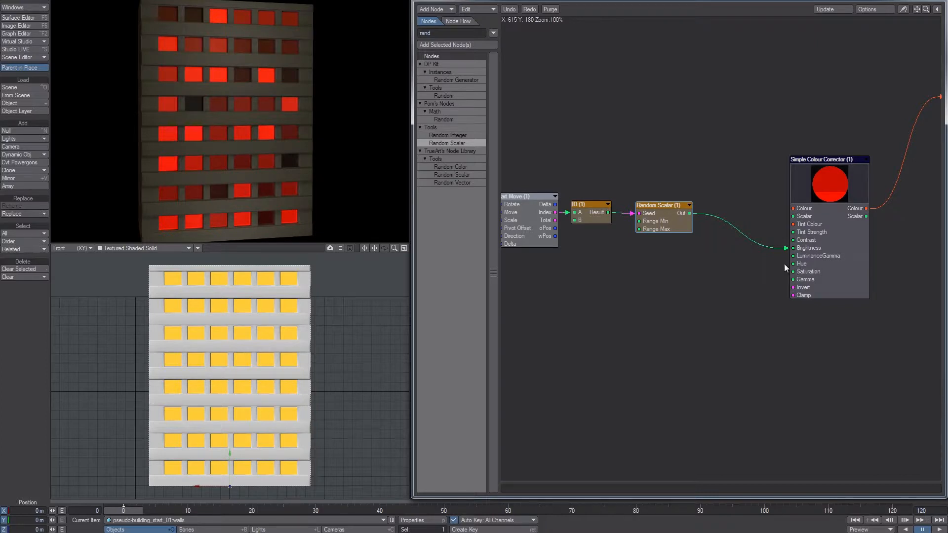
Duplicate the Random Scalar node and place the copy below the original.
drag(666, 226, 666, 224)
key(ctrl+v)
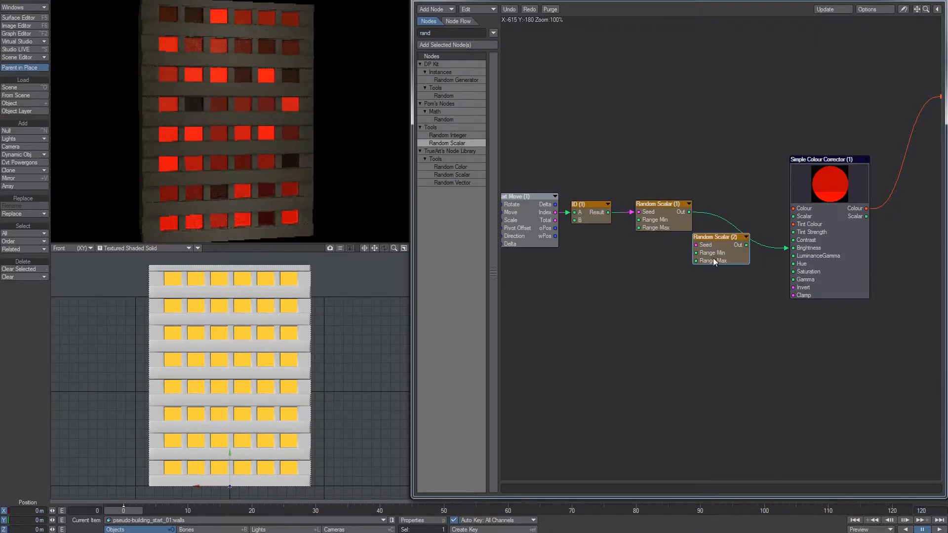
drag(717, 258, 672, 274)
Set Random Scalar (2)'s Max Range to 6.0 and wire it from the ID result to the corrector's Hue input.
double_click(672, 274)
drag(284, 332, 235, 324)
text(6)
key(Return)
drag(608, 212, 794, 264)
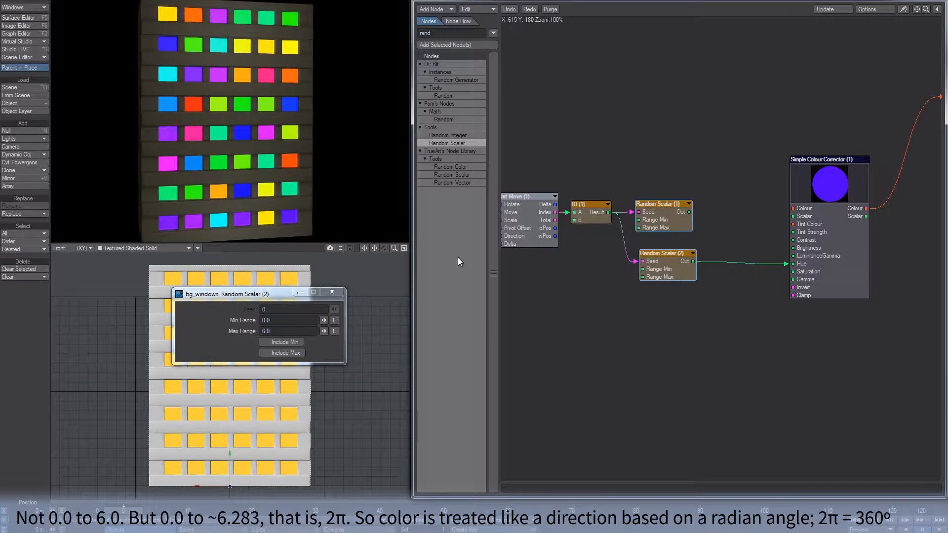
Connect Random Scalar (1) to both the Brightness and Saturation inputs of the corrector, and close the open node properties.
drag(679, 253, 673, 241)
drag(675, 204, 793, 248)
drag(687, 205, 793, 272)
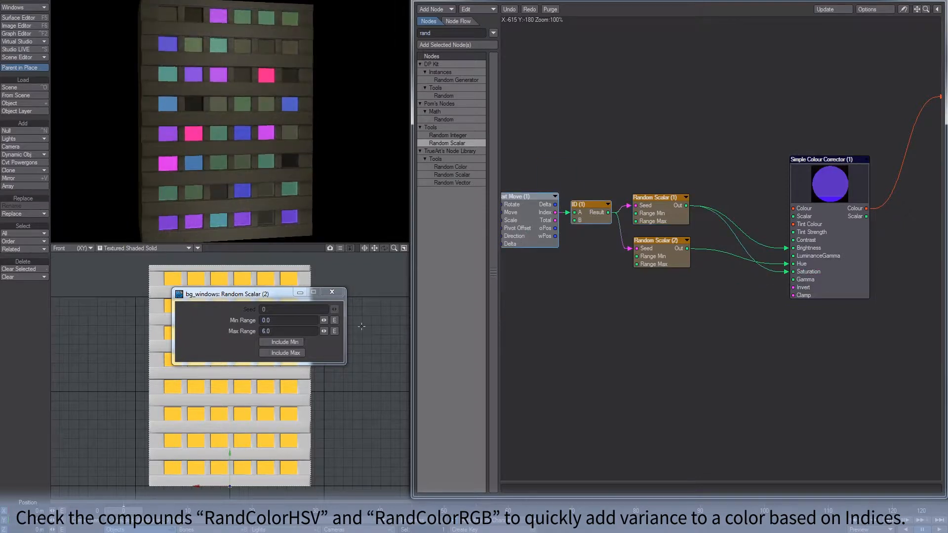
click(332, 292)
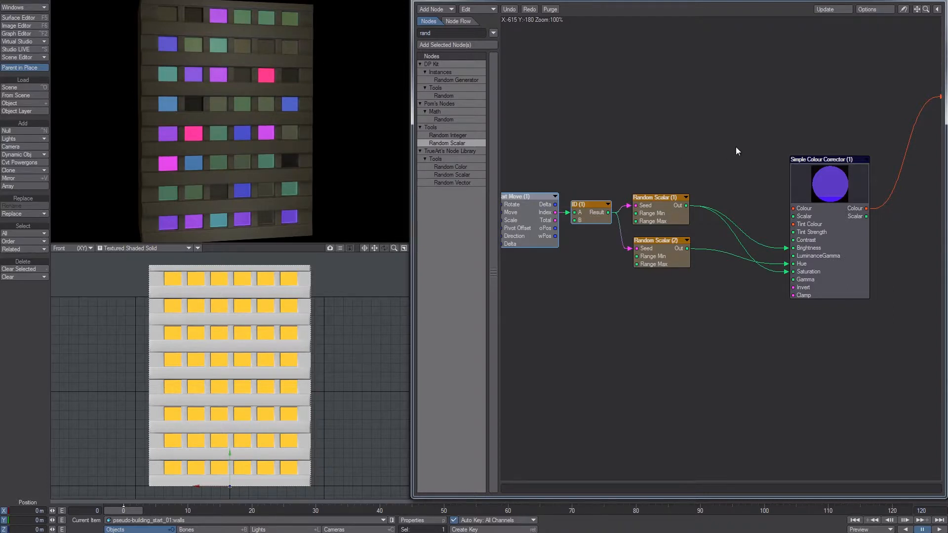
Make room after the ID node and add a scalar Add node with the ID result connected to its A input.
middle_drag(590, 155, 692, 120)
drag(618, 184, 535, 189)
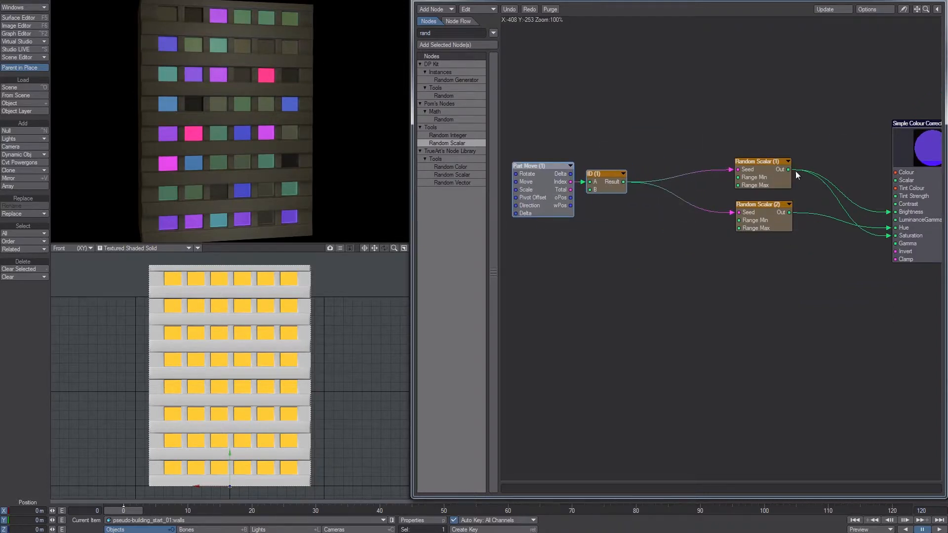
middle_drag(832, 117, 795, 129)
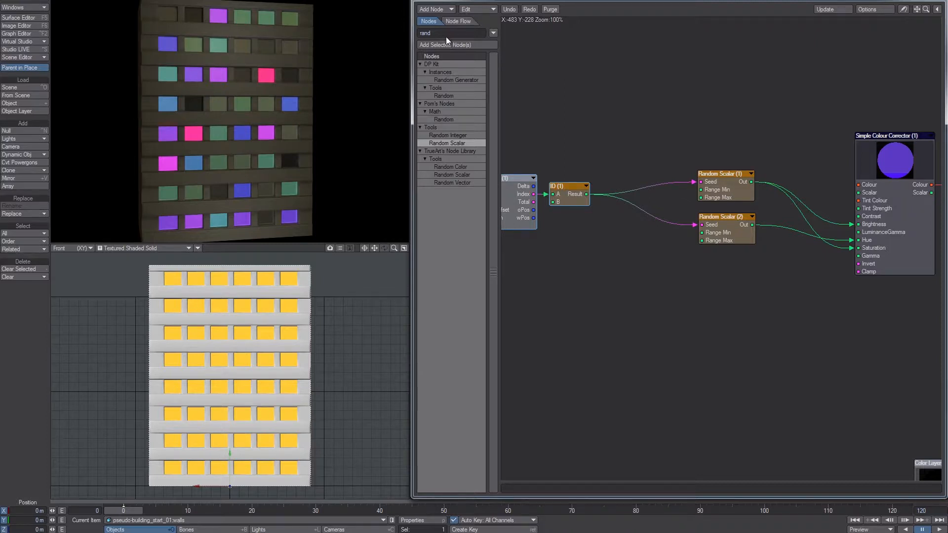
text(add)
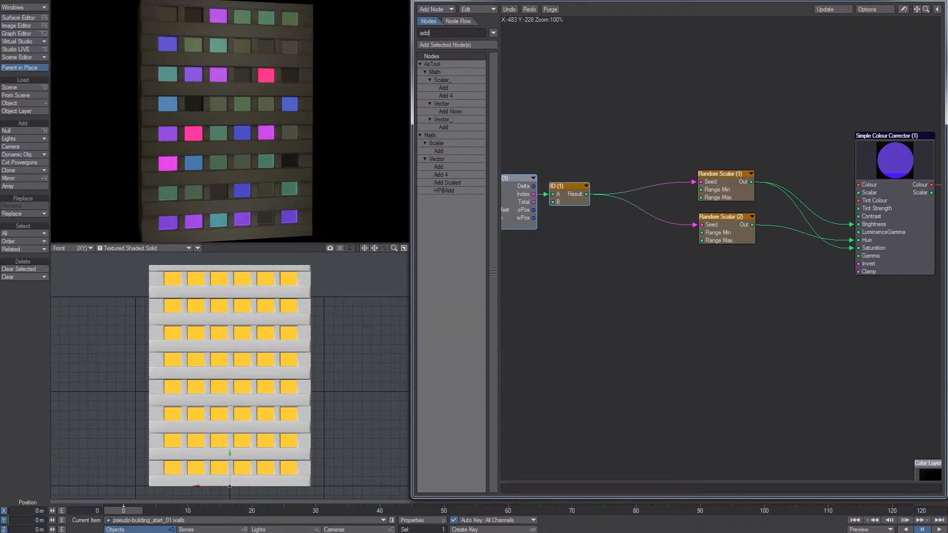
drag(443, 150, 662, 118)
drag(587, 194, 648, 121)
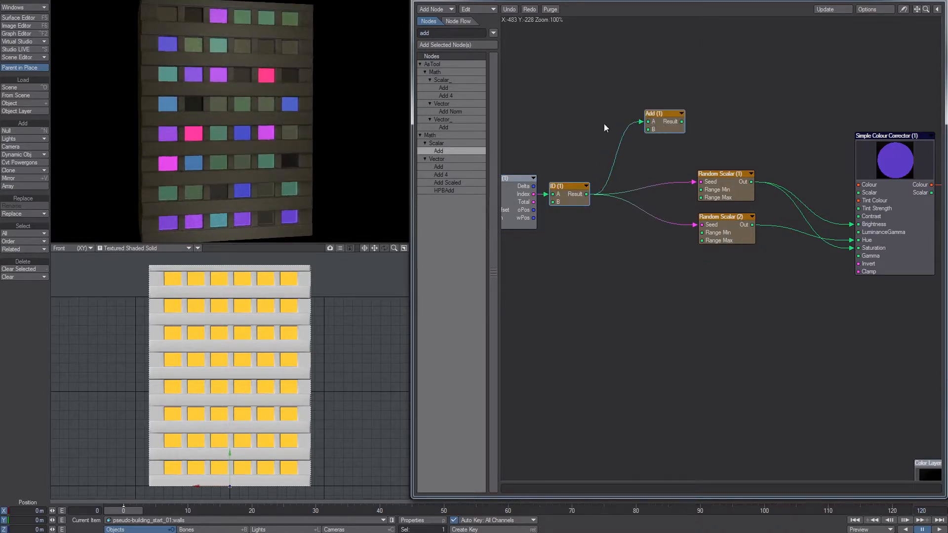
Set the Add node's B value to 48 and move the node nearer the Random Scalar nodes.
double_click(667, 126)
click(288, 324)
text(48)
key(Return)
drag(679, 124, 665, 149)
Duplicate Random Scalar (1), feed the copy's Seed from the Add result, and connect its output to the corrector's Brightness input.
drag(727, 195, 730, 196)
key(ctrl+c)
key(ctrl+v)
mouse_move(711, 231)
mouse_down()
mouse_move(721, 131)
mouse_move(705, 219)
mouse_up()
drag(709, 262, 649, 136)
drag(731, 213, 735, 234)
drag(759, 137, 851, 224)
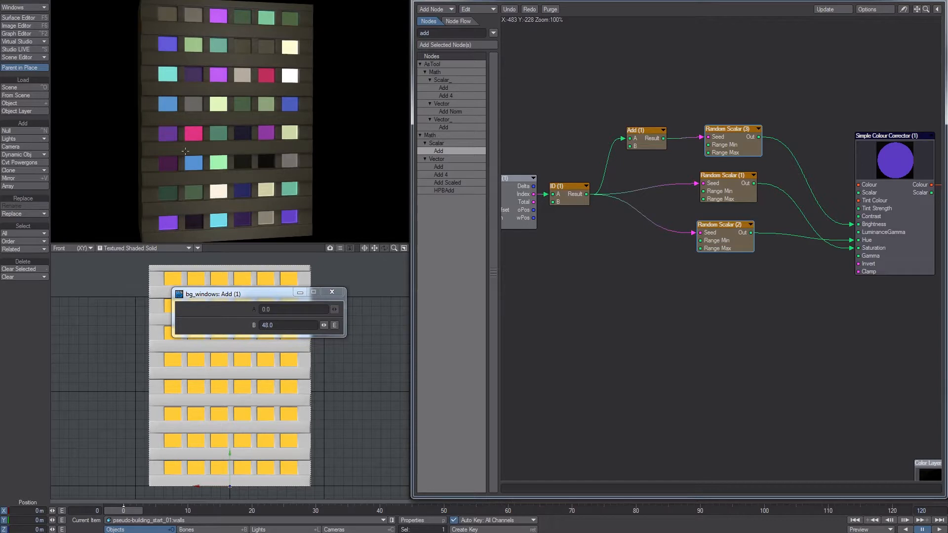
Swap the vertical order of Random Scalar (1) and Random Scalar (2) so their Hue and Saturation wires no longer cross.
drag(725, 223, 720, 251)
drag(721, 175, 714, 303)
drag(724, 253, 727, 185)
drag(723, 301, 622, 220)
Duplicate the Add node, set the copy's B value to 48*45464, and wire it between ID and Random Scalar (1).
click(654, 133)
key(ctrl+c)
key(ctrl+v)
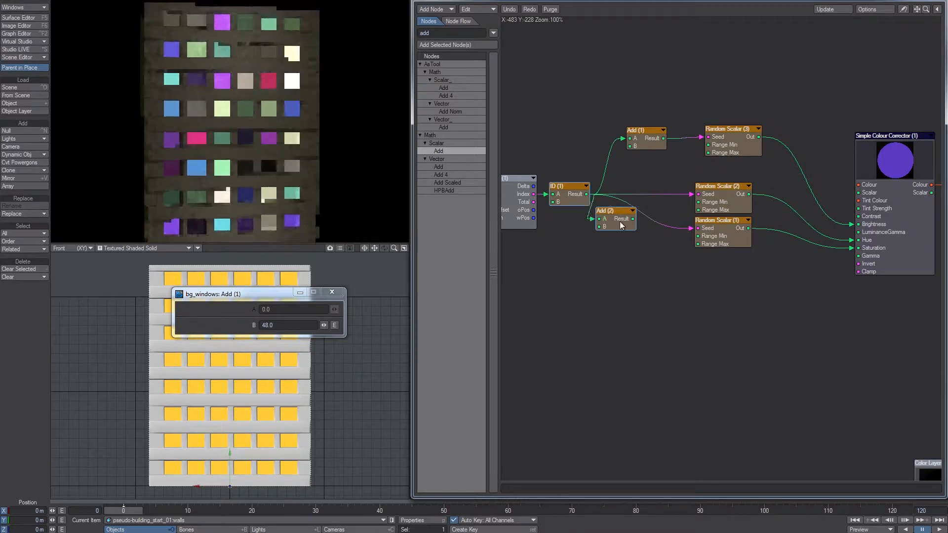
click(290, 325)
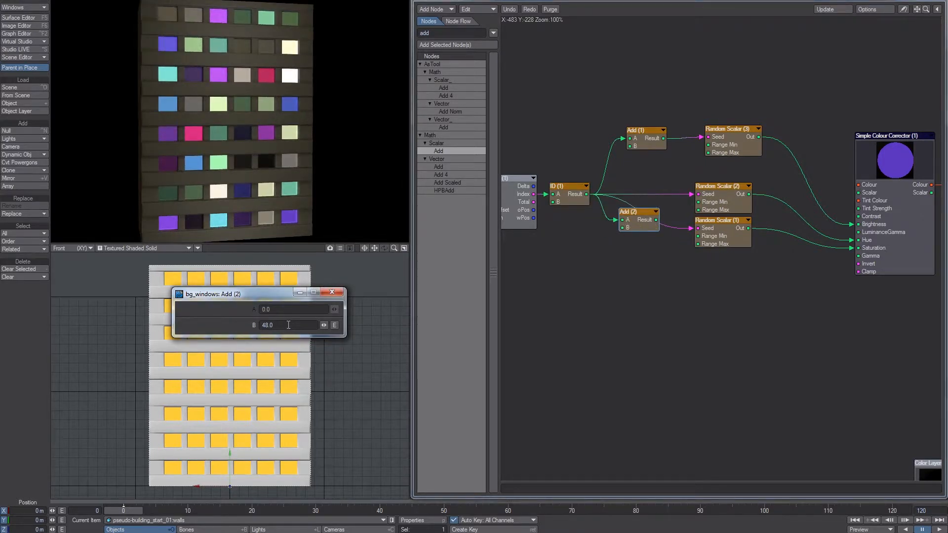
text(*45464)
key(Return)
mouse_move(656, 220)
mouse_down()
mouse_move(698, 228)
mouse_move(650, 229)
mouse_up()
Duplicate the Add node again and wire the copy between the ID result and Random Scalar (2).
key(ctrl+c)
key(ctrl+v)
drag(727, 257, 648, 199)
drag(586, 194, 627, 189)
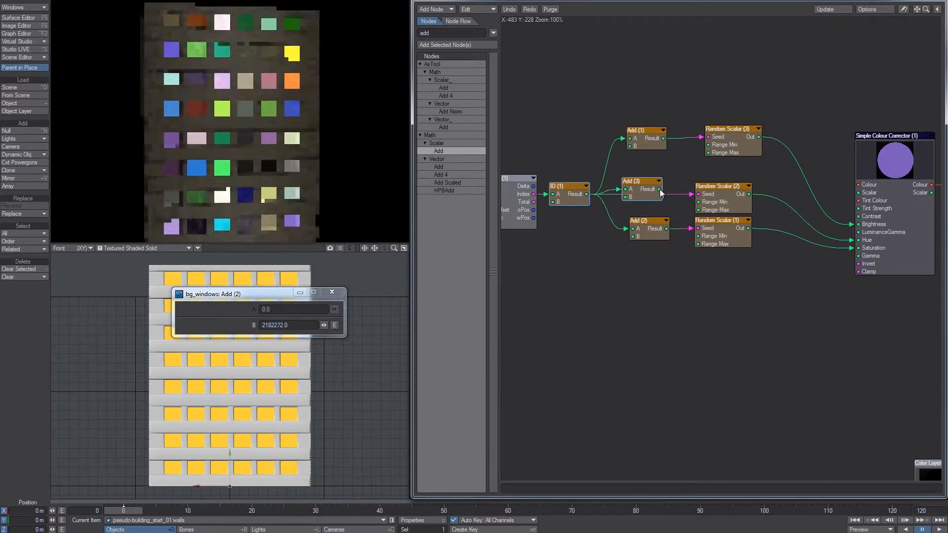
Set Add (3)'s B value to 48*9946 and close its properties.
click(300, 325)
double_click(299, 324)
text(48*9946)
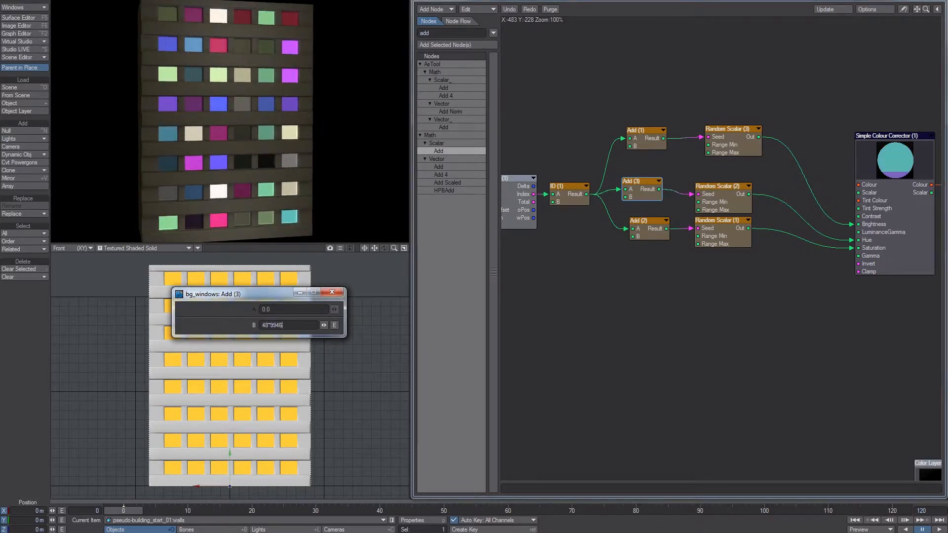
key(Return)
click(332, 292)
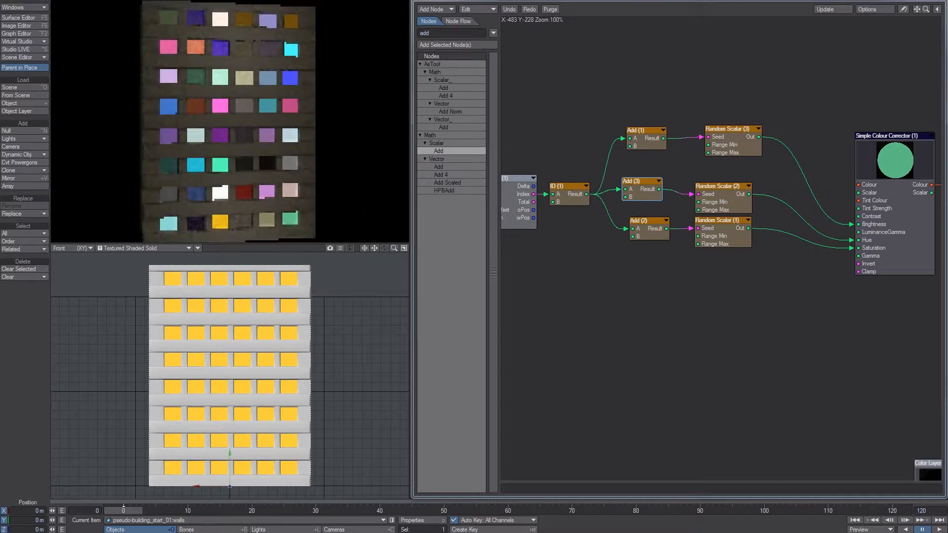
Move the Simple Colour Corrector closer to the Random Scalar nodes, away from the Standard materials.
drag(883, 266, 842, 237)
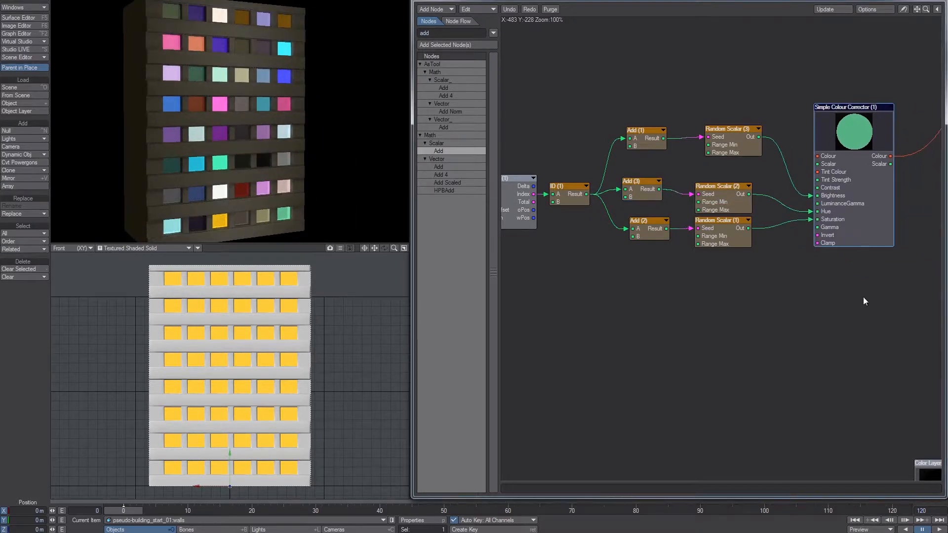
middle_drag(863, 297, 772, 303)
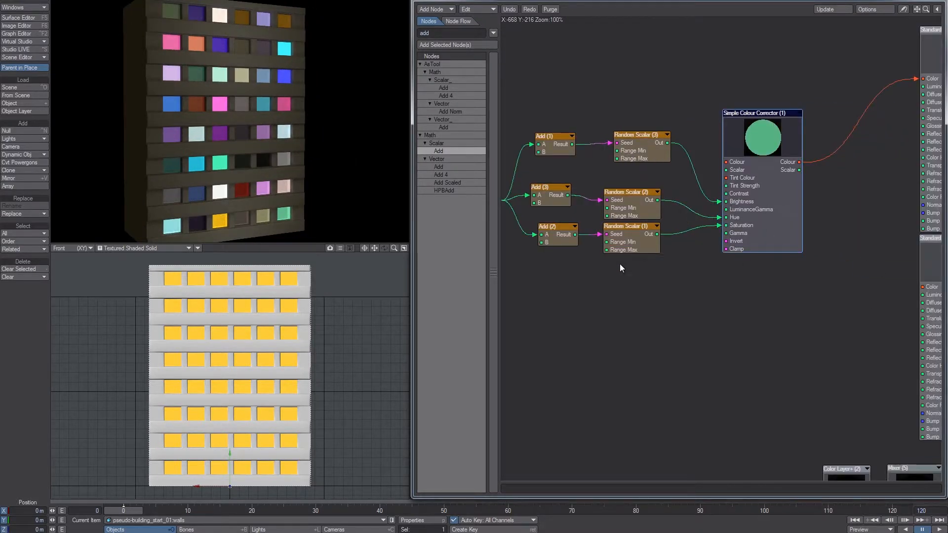
middle_drag(621, 264, 699, 272)
drag(841, 99, 682, 230)
drag(840, 121, 839, 123)
middle_drag(832, 221, 685, 218)
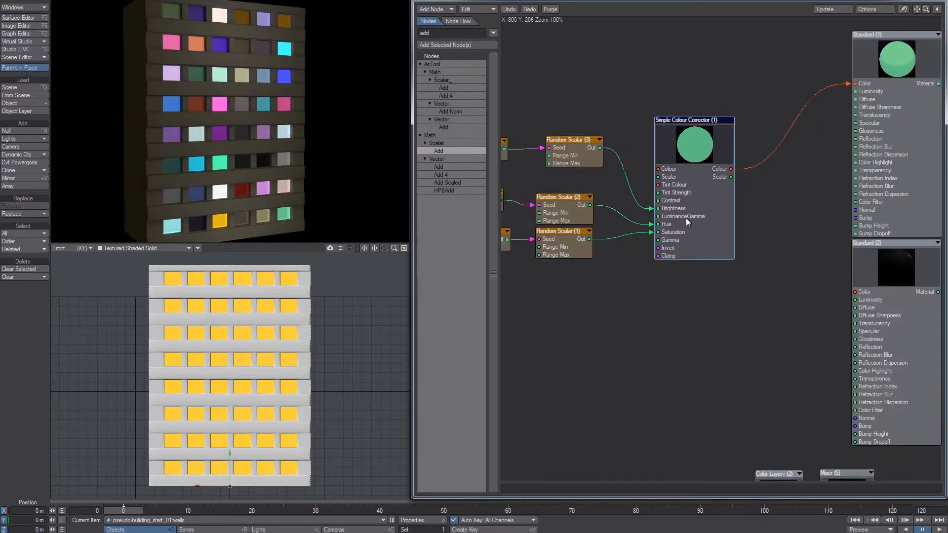
drag(686, 218, 677, 207)
Switch to the notes and review the Parameters list for the window setup.
key(alt+Tab)
mouse_move(165, 289)
mouse_down()
mouse_move(131, 294)
mouse_move(118, 274)
mouse_up()
key(ctrl+z)
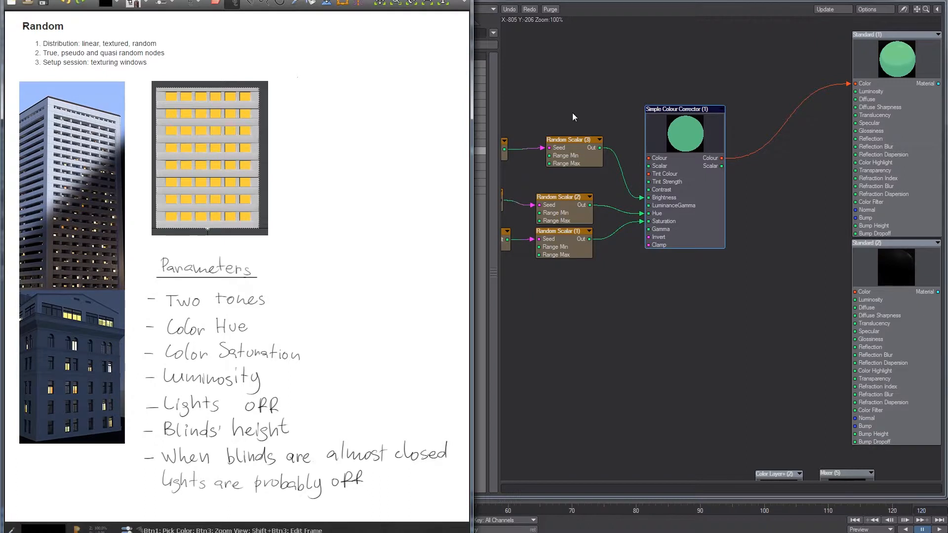
Return to the node editor and disconnect the three Random Scalar nodes from the Simple Colour Corrector.
middle_drag(697, 177, 766, 197)
drag(761, 213, 764, 212)
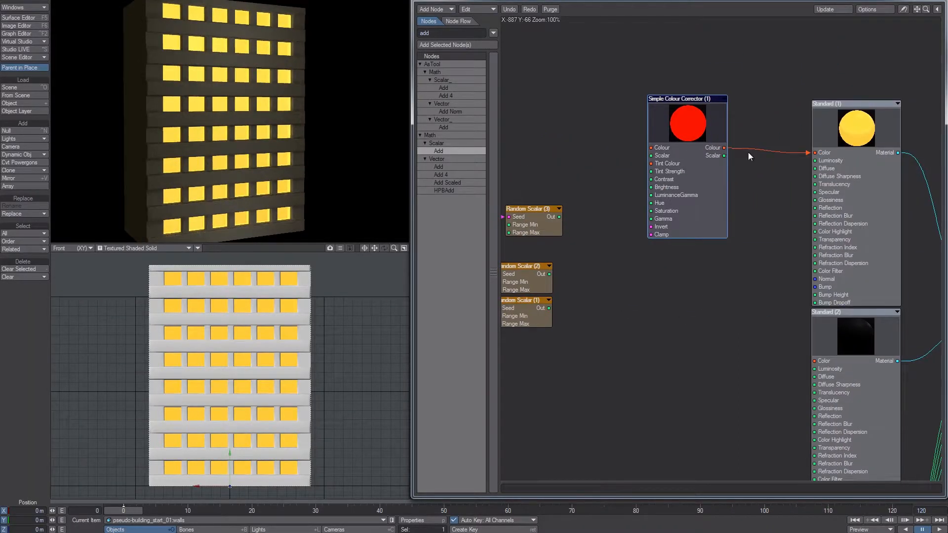
Set the Simple Colour Corrector's colour to a warm yellow of 244, 196, 52.
double_click(687, 123)
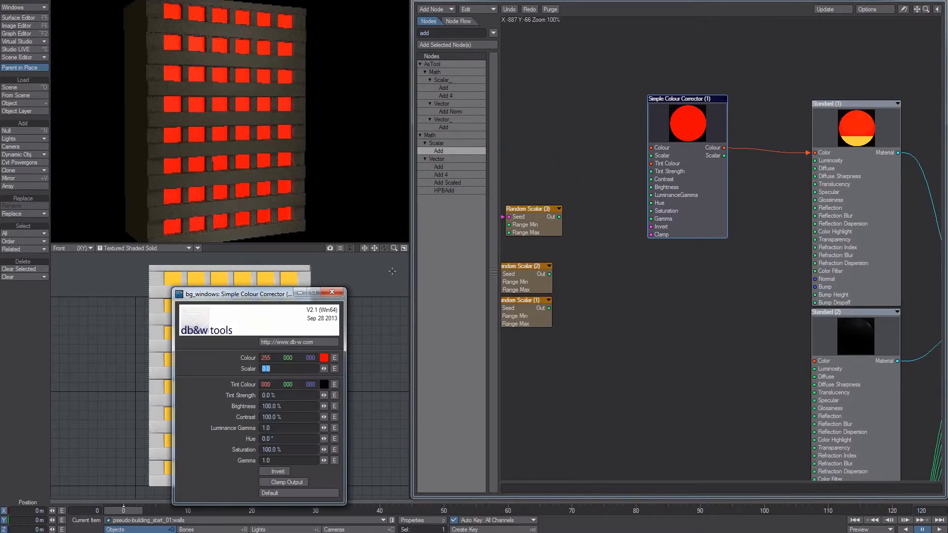
click(324, 358)
drag(594, 211, 594, 204)
drag(567, 116, 581, 95)
click(509, 354)
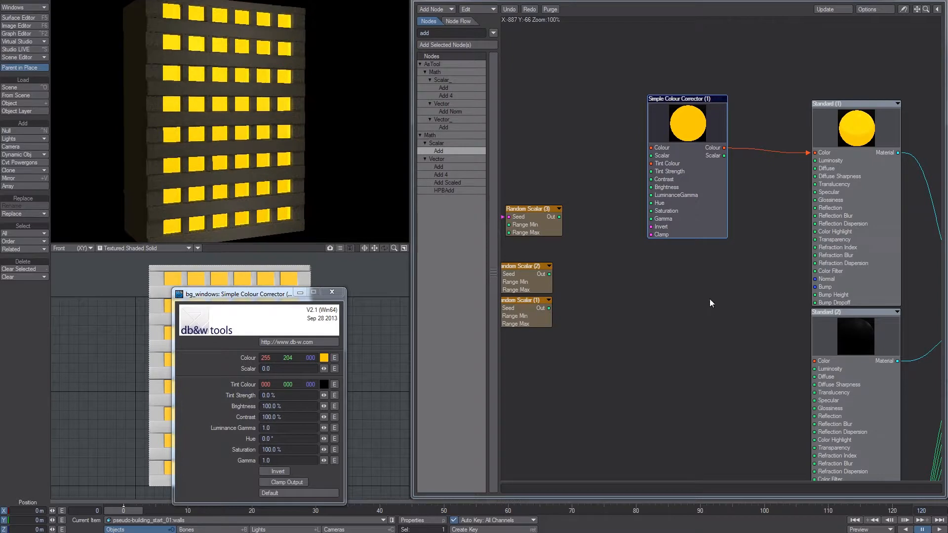
click(324, 358)
click(591, 207)
drag(592, 208, 592, 206)
click(555, 100)
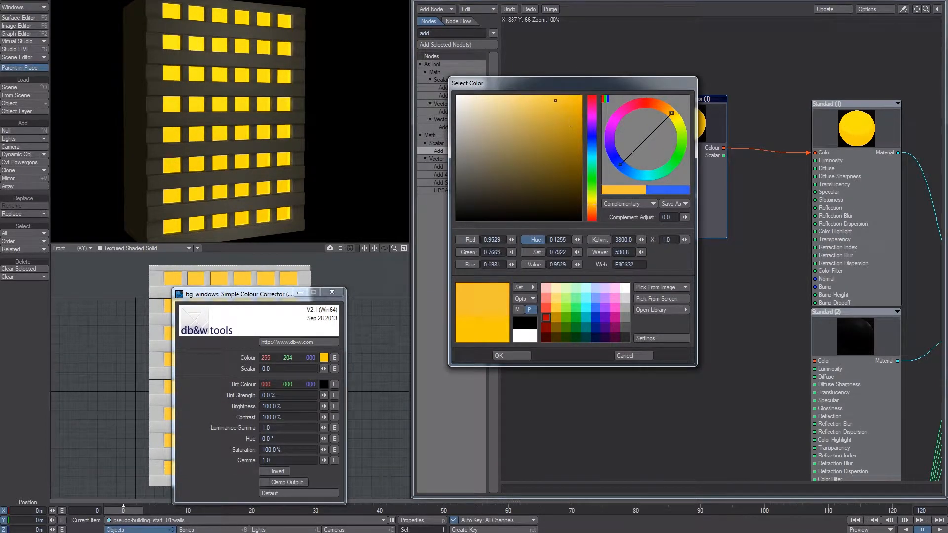
click(526, 357)
Duplicate the Simple Colour Corrector below the original and connect the copy's Colour output to the Standard (1) Color input.
drag(680, 191, 672, 160)
key(ctrl+c)
key(ctrl+v)
drag(737, 232, 815, 152)
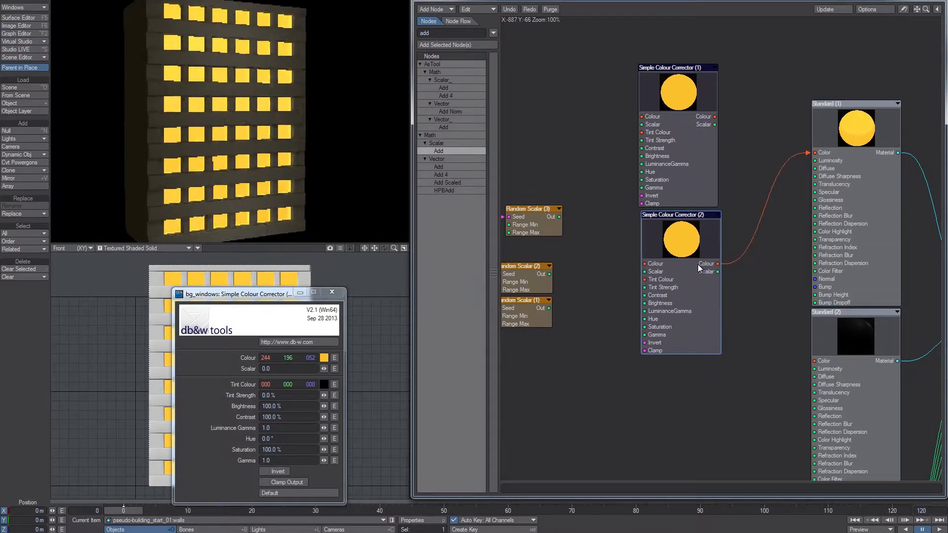
Set Simple Colour Corrector (2)'s colour to turquoise with values 52, 244, 196.
click(323, 358)
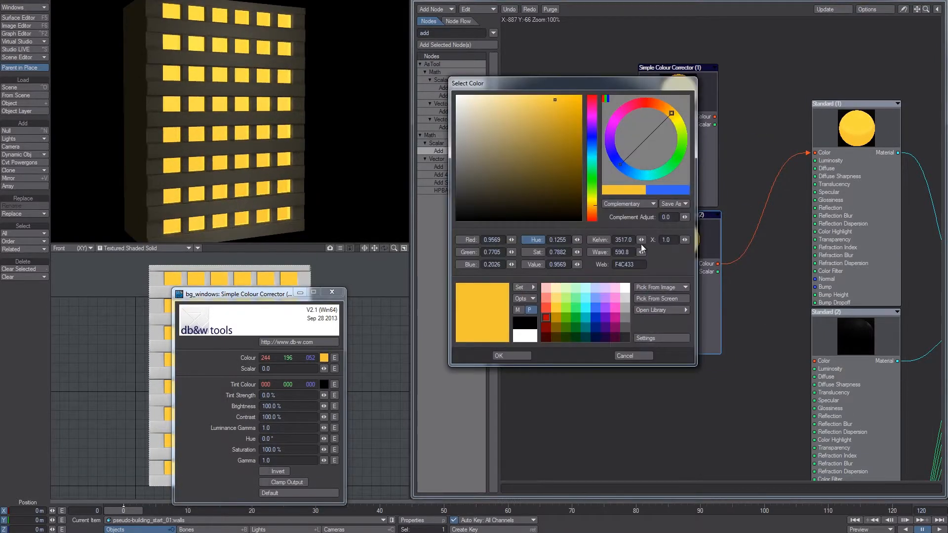
click(591, 161)
key(Return)
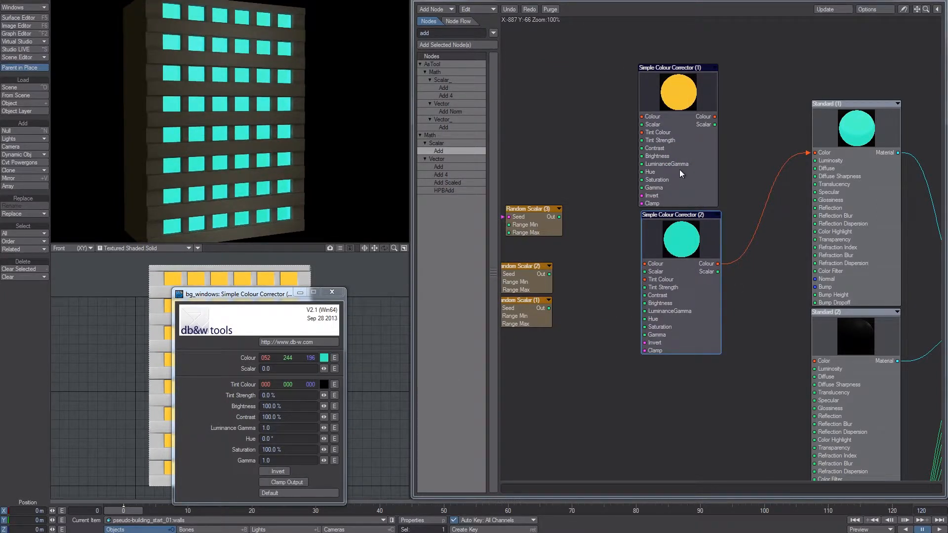
drag(698, 228, 696, 229)
Search for the logic nodes, add the scalar Logic node, and place it above the Random Scalar nodes.
alt+drag(566, 160, 711, 143)
drag(456, 34, 354, 28)
text(logi)
double_click(440, 136)
drag(711, 232, 646, 111)
alt+drag(522, 255, 572, 242)
drag(680, 102, 621, 120)
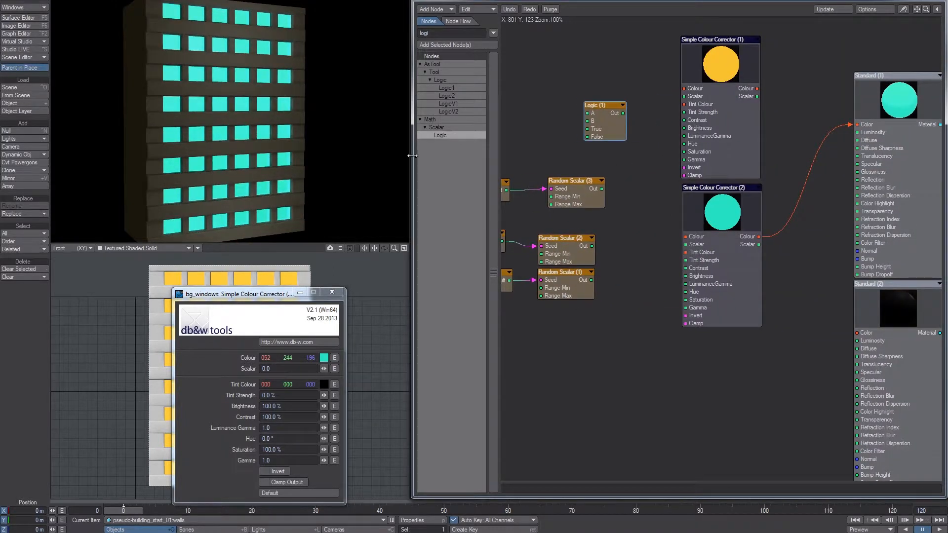
Add a LogicV1 node to the network beside the Logic node.
double_click(449, 104)
drag(707, 242, 599, 78)
alt+drag(596, 162, 690, 139)
Wire the ID result to LogicV1's A1, Simple Colour Corrector (1) to True, and Simple Colour Corrector (2) to False.
alt+drag(526, 208, 706, 121)
alt+drag(773, 137, 756, 125)
drag(710, 104, 741, 121)
drag(750, 131, 755, 183)
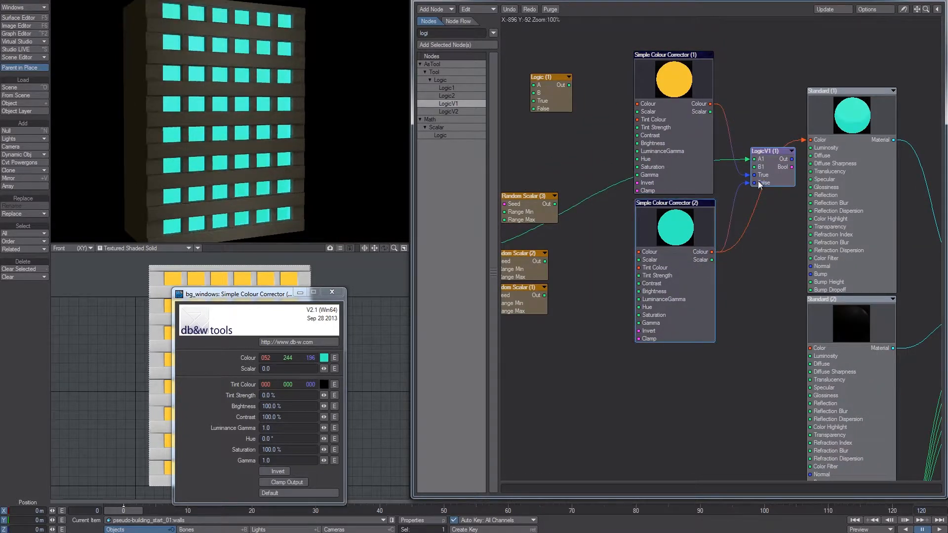
Set LogicV1's B value to 24 with the operator A > B, and connect its output to the Standard (1) Color input.
double_click(769, 151)
drag(279, 307, 223, 305)
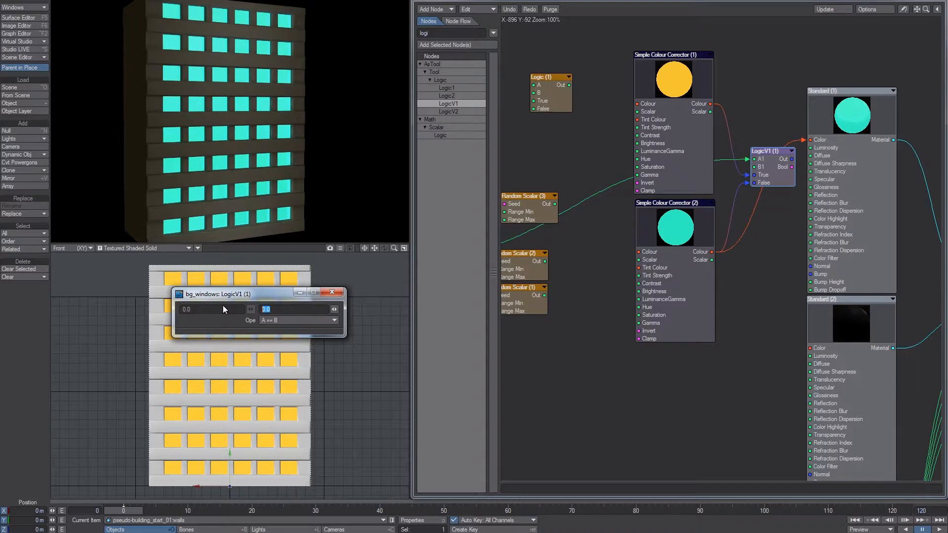
text(24)
click(297, 320)
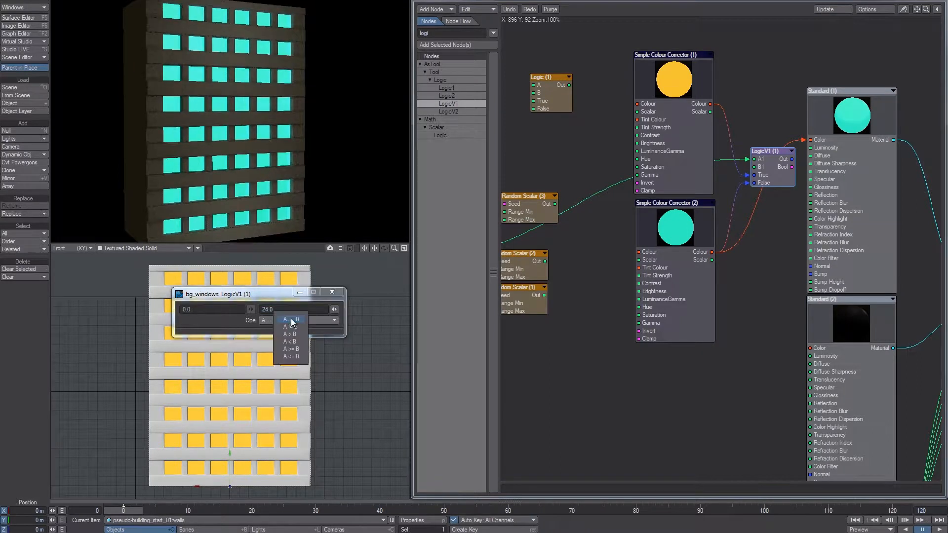
click(296, 335)
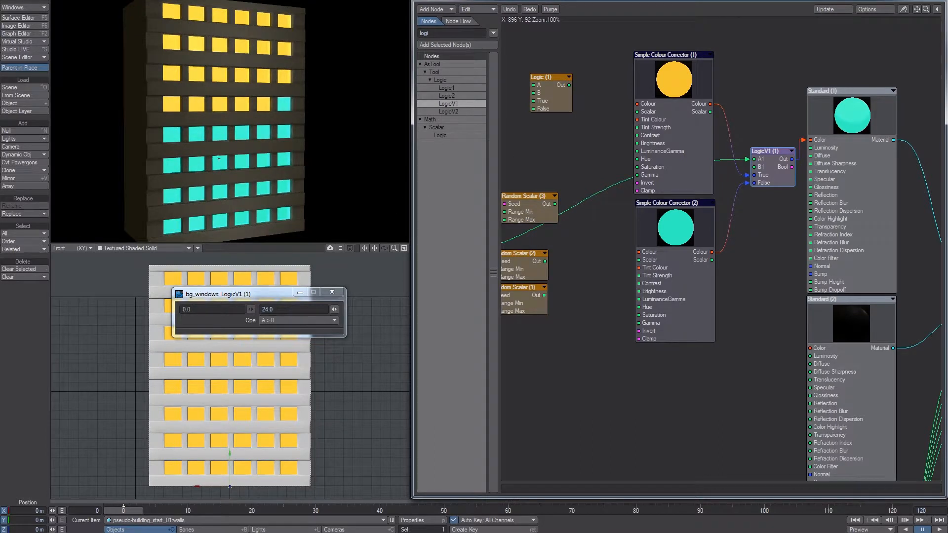
Move LogicV1 down beside the second colour corrector and set its B value to 12.5.
drag(774, 164, 775, 191)
click(280, 315)
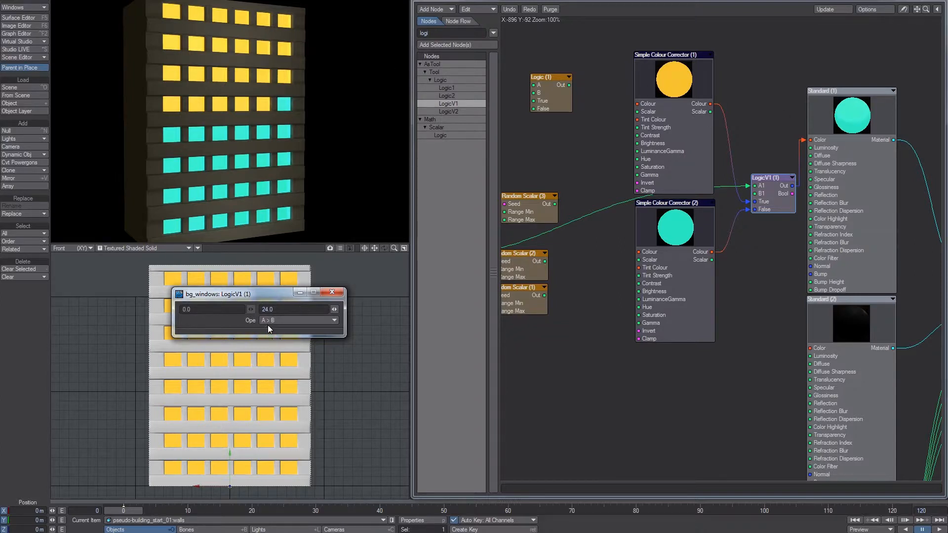
mouse_move(773, 178)
mouse_down()
mouse_move(758, 205)
mouse_move(761, 184)
mouse_up()
middle_drag(633, 232, 645, 231)
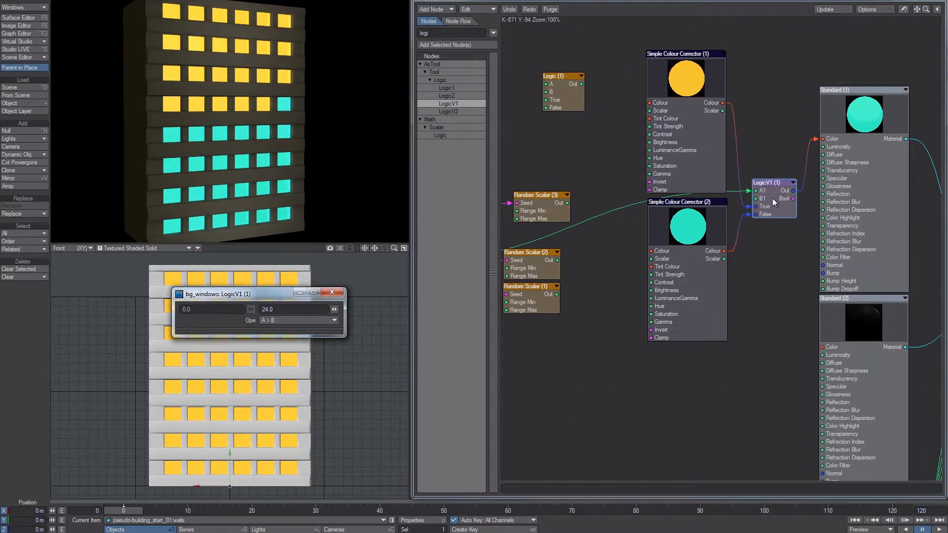
mouse_move(334, 309)
mouse_down()
mouse_move(351, 311)
mouse_move(321, 310)
mouse_up()
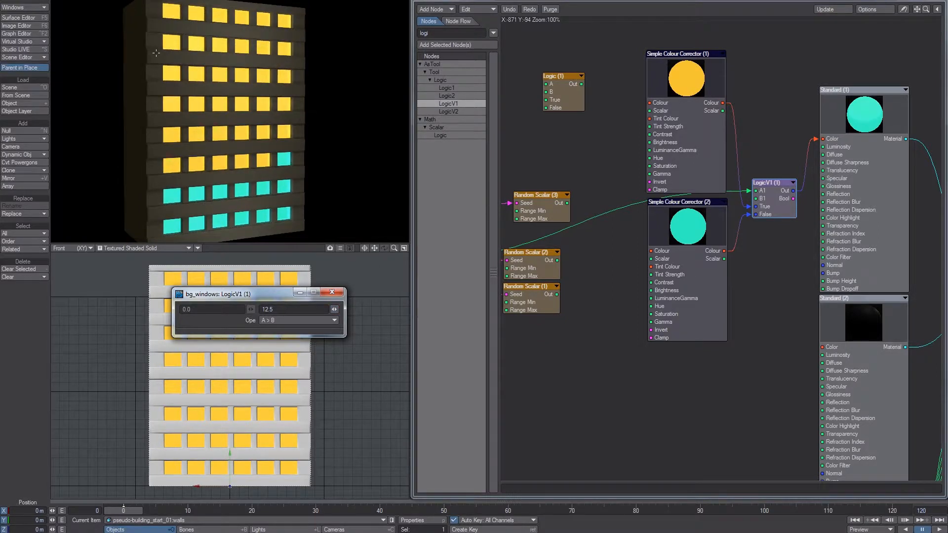
Disconnect LogicV1 from the Standard (1) Color input and wire Random Scalar (3)'s output to LogicV1's A1.
middle_drag(761, 288, 876, 322)
middle_drag(536, 283, 640, 281)
middle_drag(833, 291, 655, 292)
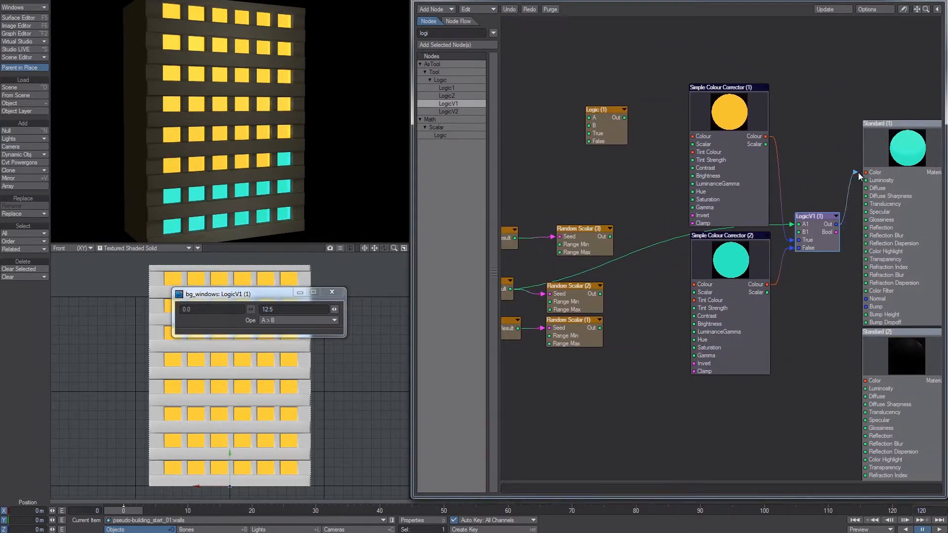
middle_drag(535, 321, 688, 289)
drag(780, 183, 650, 211)
drag(657, 209, 657, 215)
click(734, 167)
double_click(659, 210)
middle_drag(784, 226, 580, 237)
drag(561, 223, 762, 215)
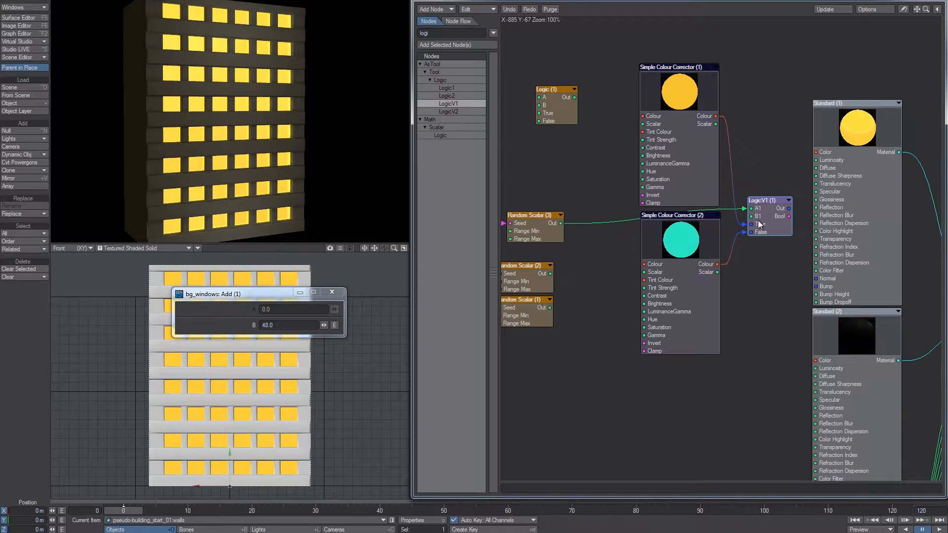
Inspect the minimum and maximum range of Random Scalar (3).
middle_drag(560, 244, 712, 246)
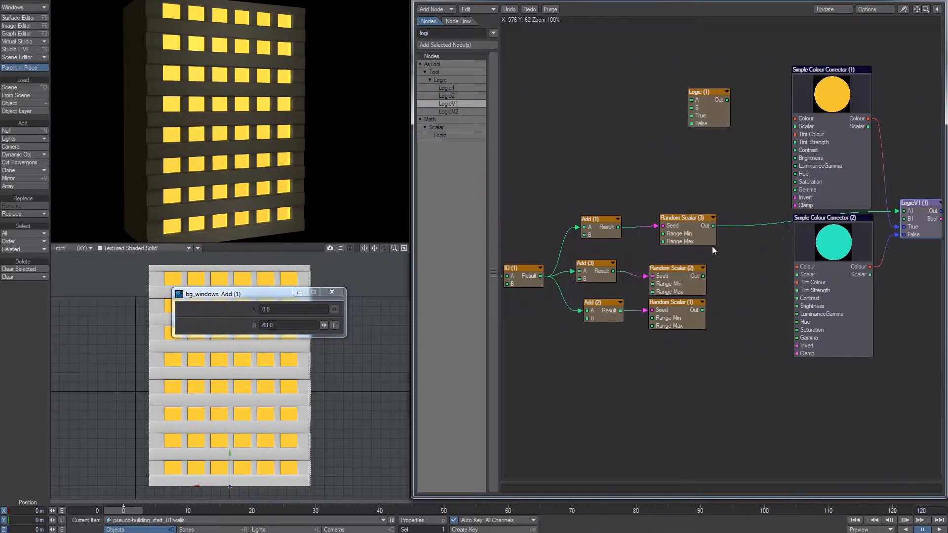
double_click(686, 221)
click(276, 321)
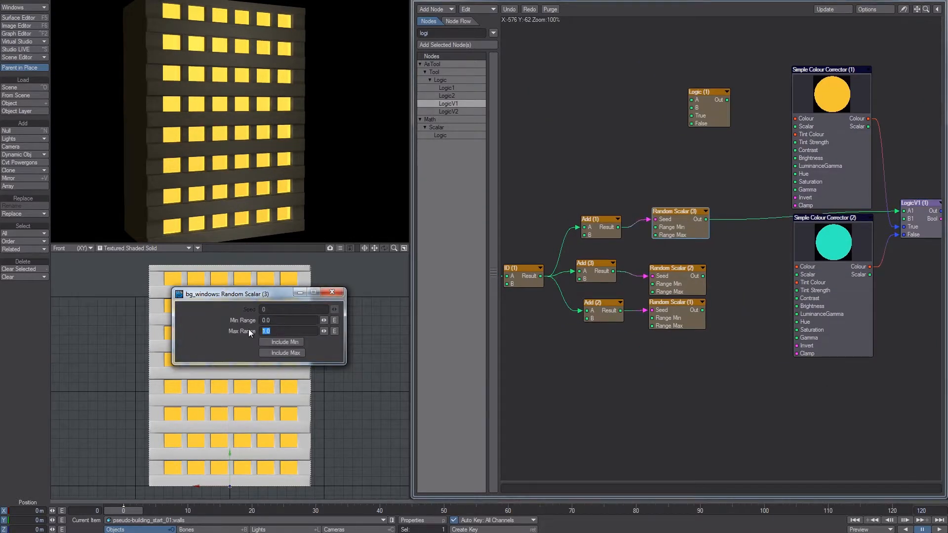
Set LogicV1's B value to 0.5 and reconnect its output to the Standard (1) Color input.
middle_drag(730, 355, 561, 352)
double_click(752, 220)
click(287, 309)
text(.5)
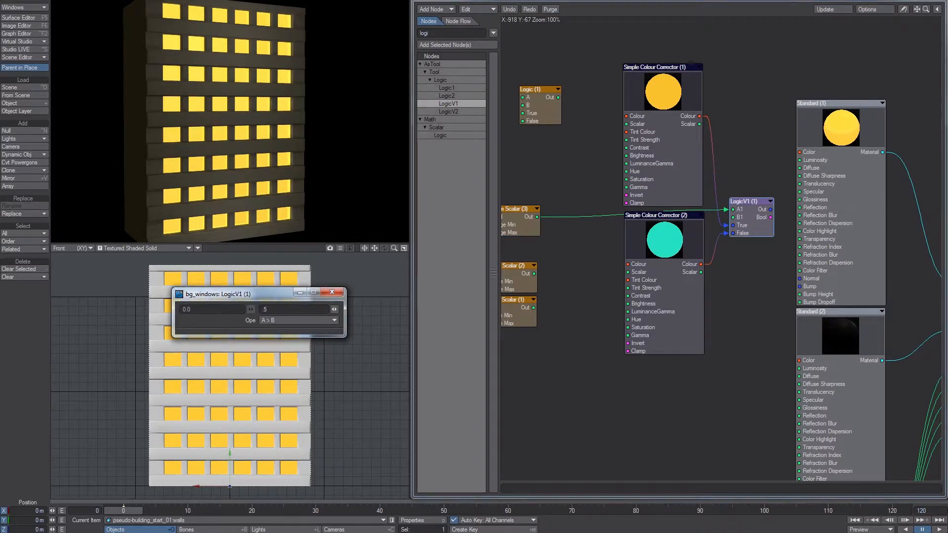
key(Return)
drag(771, 210, 799, 152)
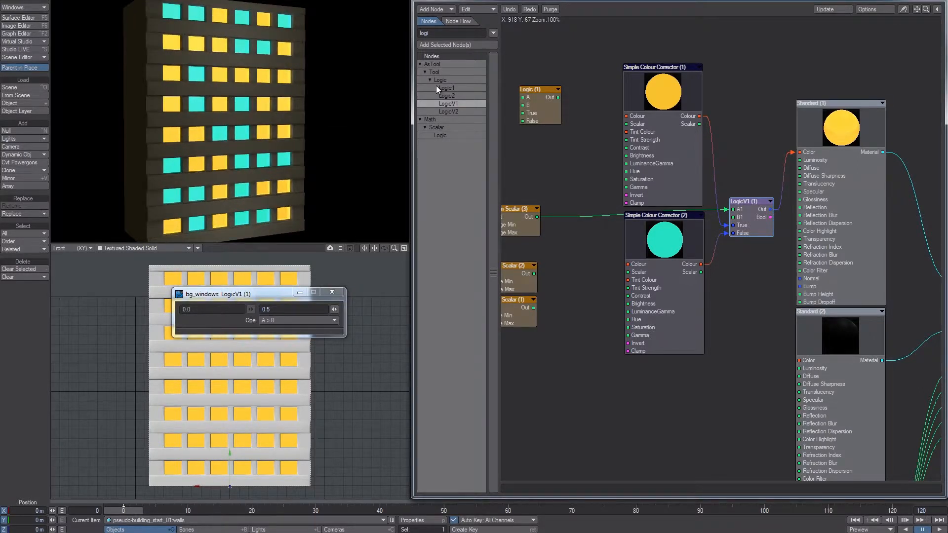
Try LogicV1 B values of 0.2 and 0.8 to compare the split between the two window tones.
click(277, 308)
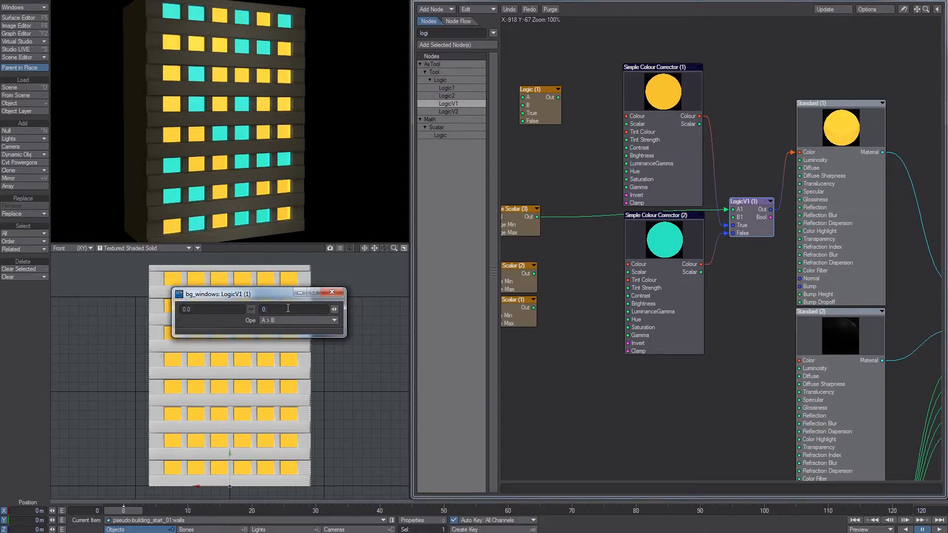
text(2)
key(Return)
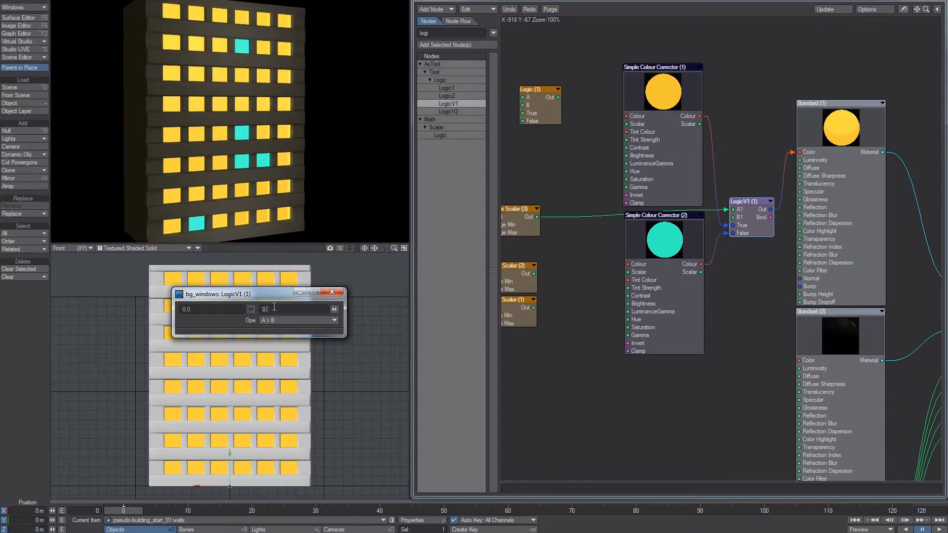
text(.8)
key(Return)
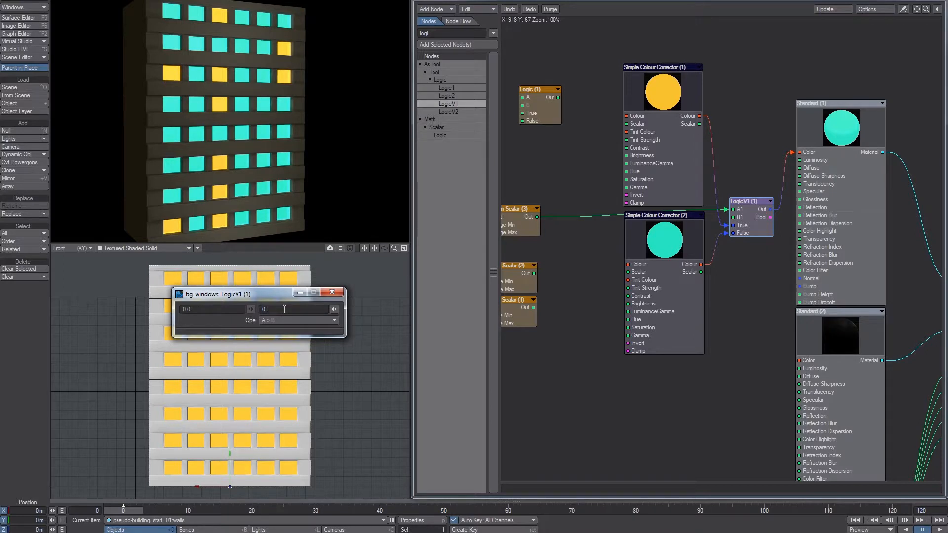
Set LogicV1's B value to 0.33 and close its settings.
text(33)
key(Return)
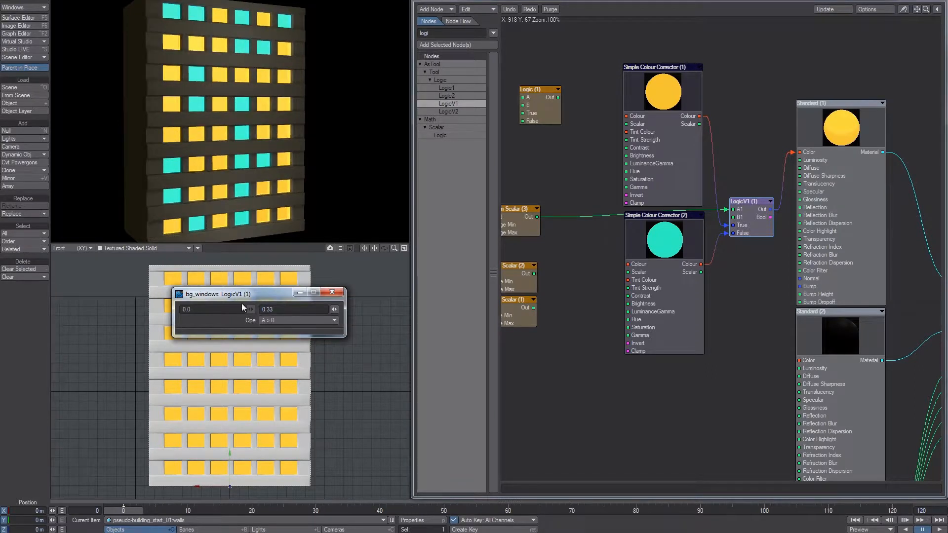
click(332, 292)
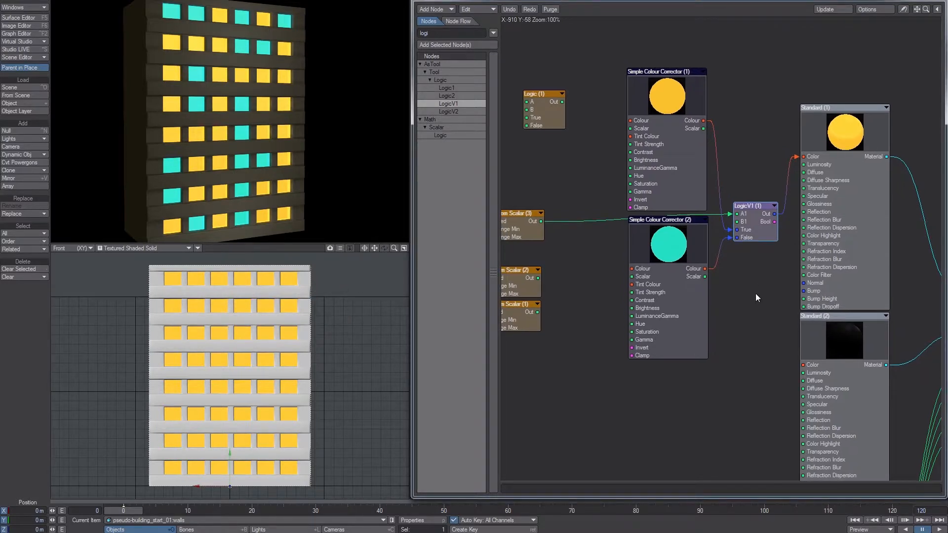
middle_drag(774, 239, 813, 243)
drag(791, 225, 794, 228)
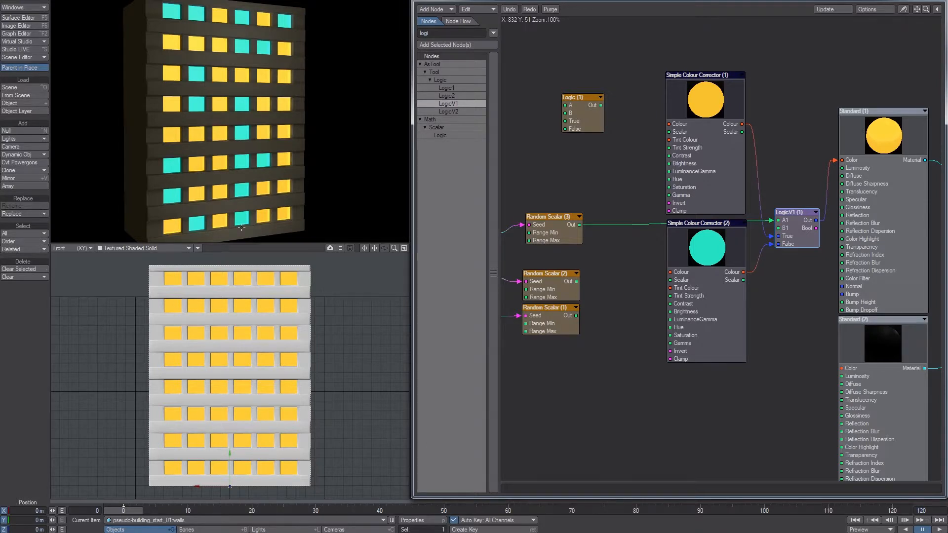
Try seed offsets of 48*231, 48*997 and 48*3231 as the B value of Add (1).
middle_drag(658, 229, 773, 202)
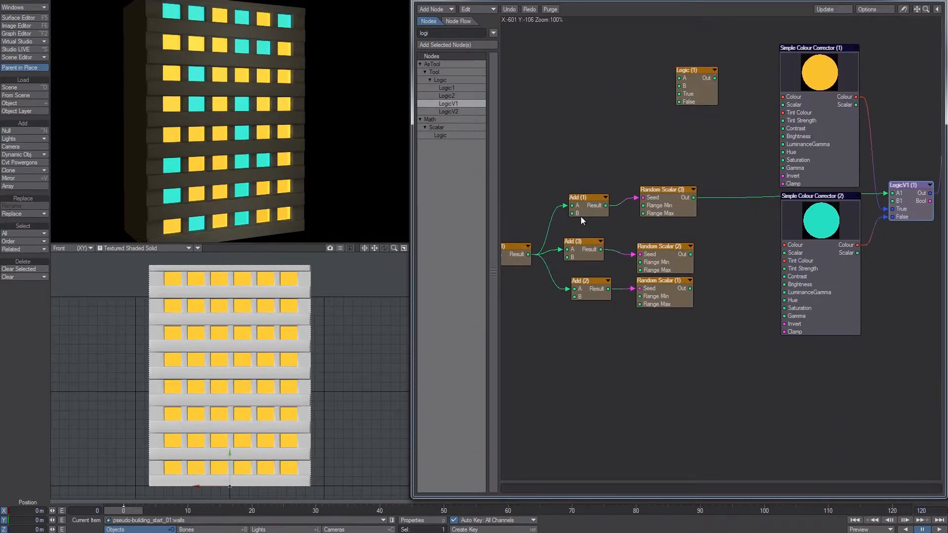
double_click(595, 206)
text(48*231)
key(Return)
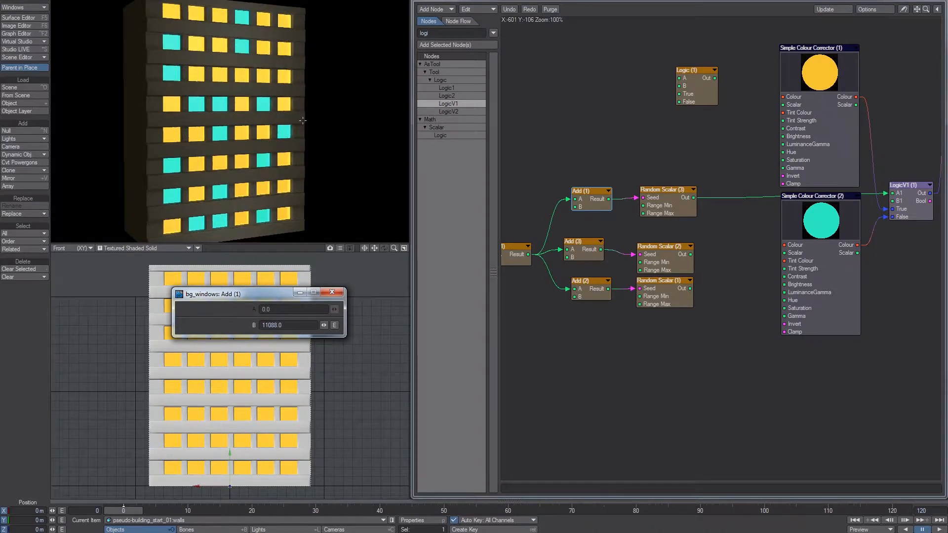
double_click(273, 321)
text(48*997)
key(Return)
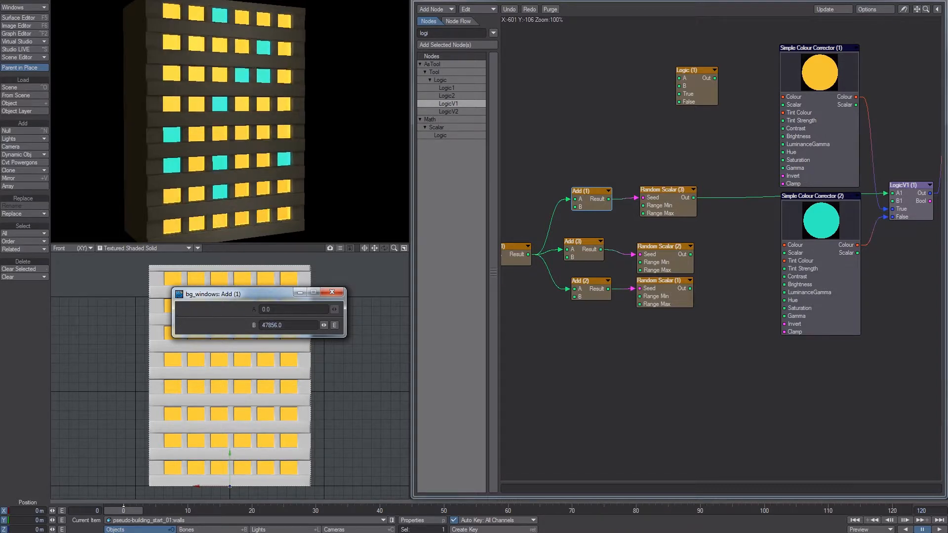
double_click(279, 325)
text(48*3231)
key(Return)
Set Add (1)'s B value to 48*78 and nudge LogicV1 so its input wire runs straight.
text(48*78)
key(Return)
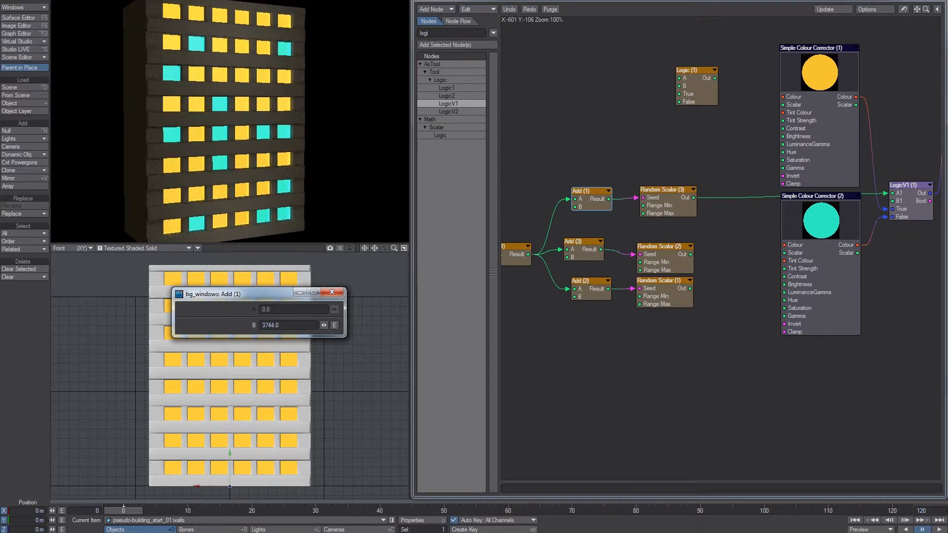
alt+drag(800, 313, 694, 332)
click(809, 232)
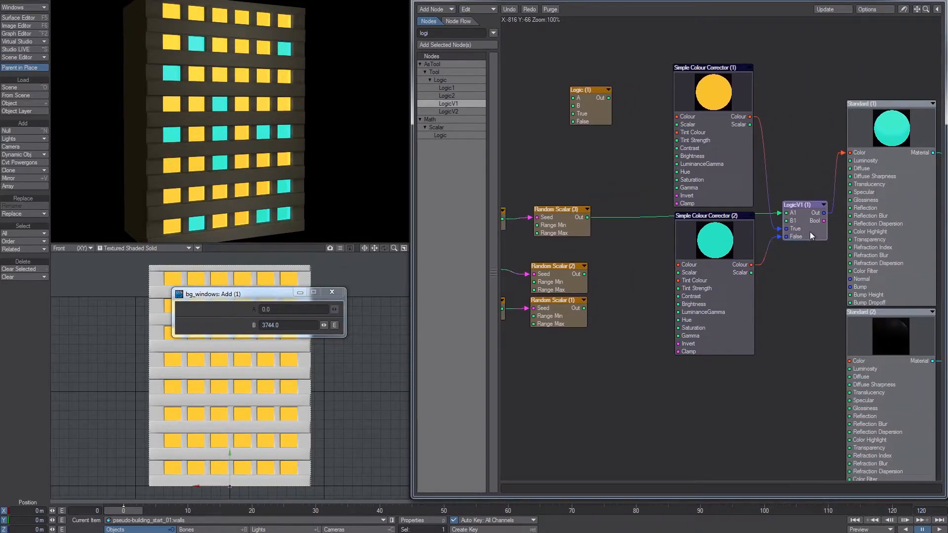
drag(810, 232, 813, 235)
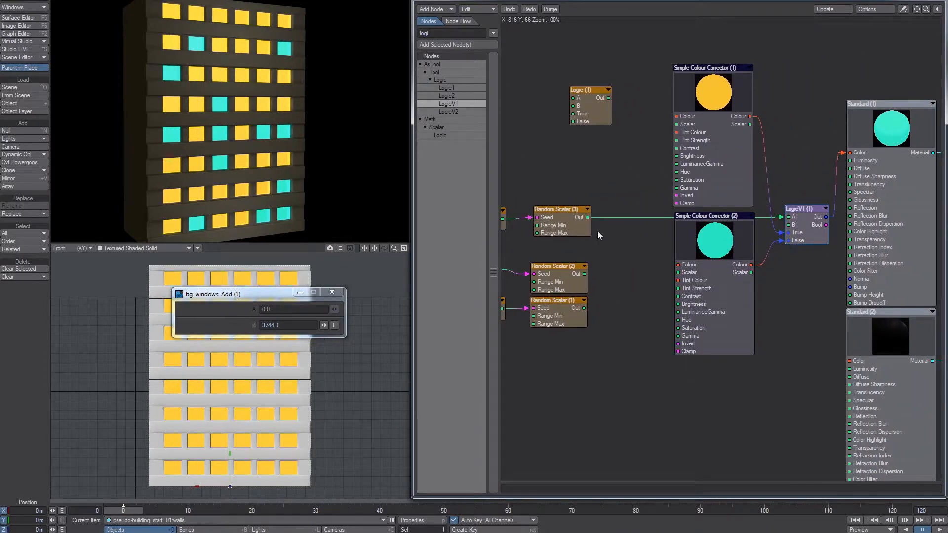
Line up Random Scalar (2) and Add (3) in a row between the neighbouring Add and Random Scalar pairs.
alt+drag(587, 250, 718, 242)
drag(705, 275, 706, 270)
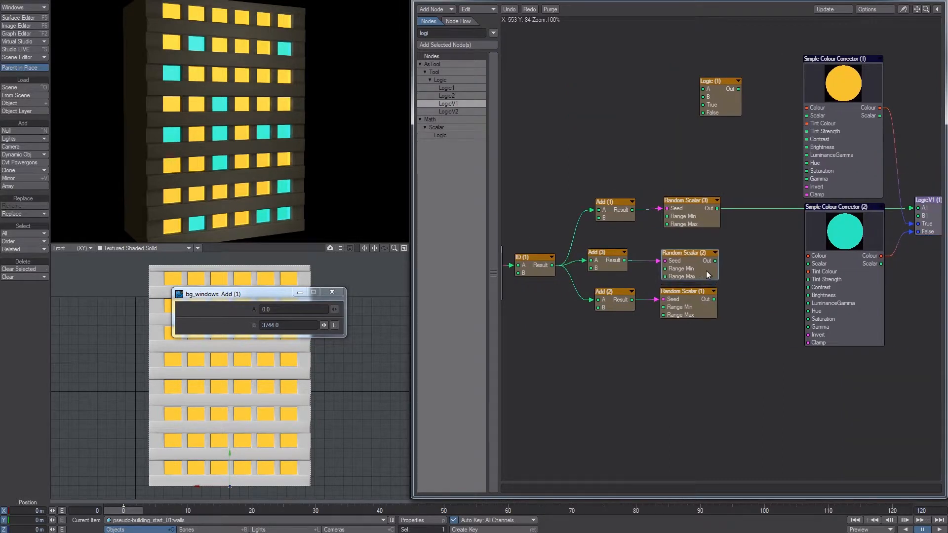
drag(606, 259, 607, 259)
Set Random Scalar (2)'s Max Range to 1 and wire its output to Simple Colour Corrector (1)'s Hue.
click(687, 265)
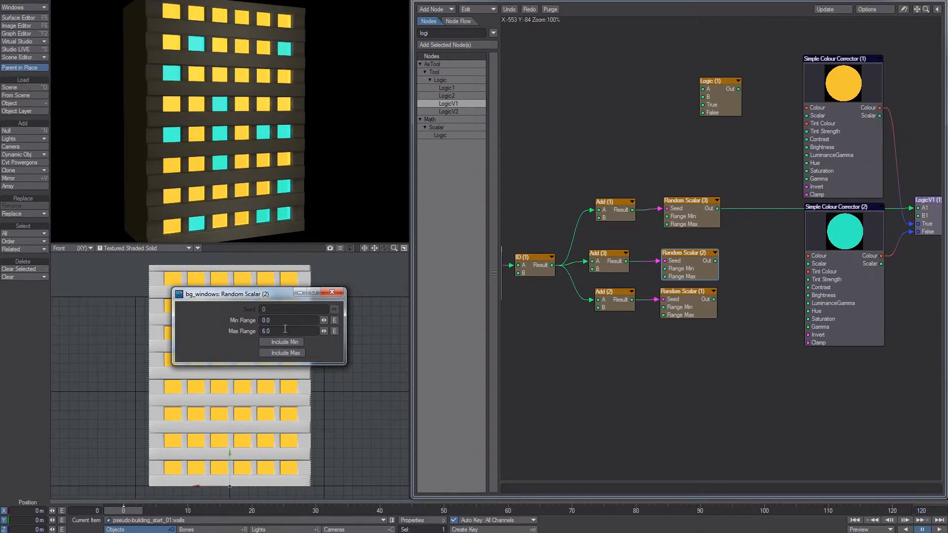
key(Tab)
text(1)
key(Return)
middle_drag(793, 238, 685, 254)
drag(658, 264, 749, 165)
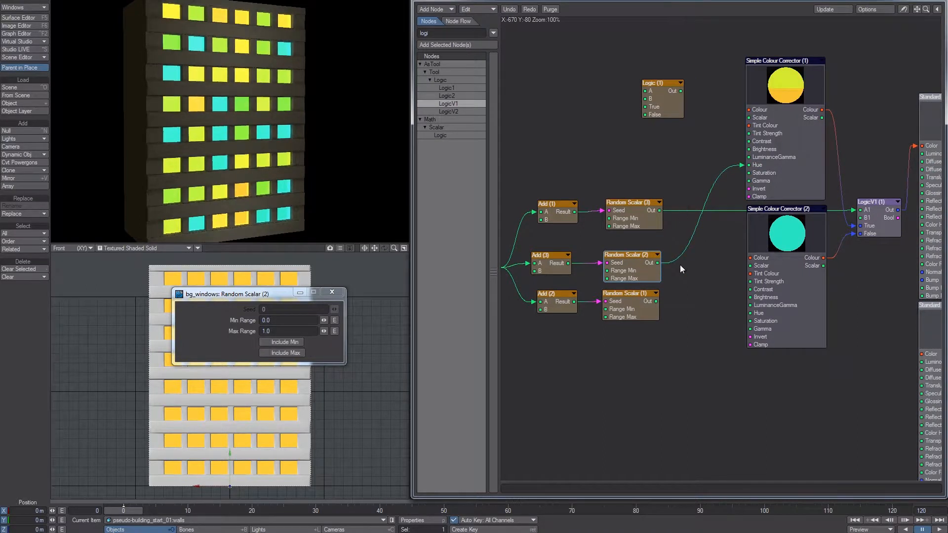
Try Max Range values of 0.5 and 0.8 for Random Scalar (2).
middle_drag(680, 266, 728, 260)
drag(277, 329, 184, 330)
text(0.5)
key(Return)
double_click(285, 331)
text(.8)
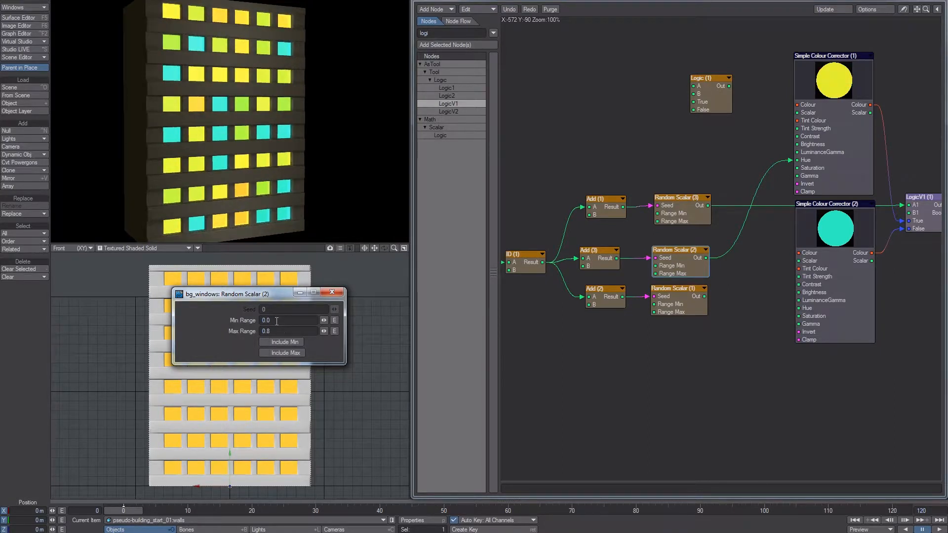
Try Min Range values of -8 and -0.8 for Random Scalar (2).
text(-8)
key(Tab)
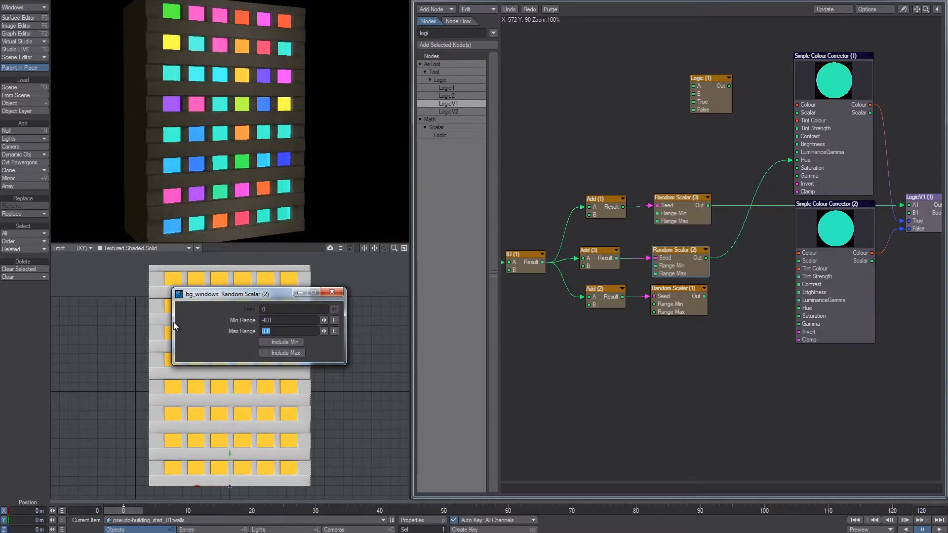
click(281, 322)
text(-0.8)
key(Tab)
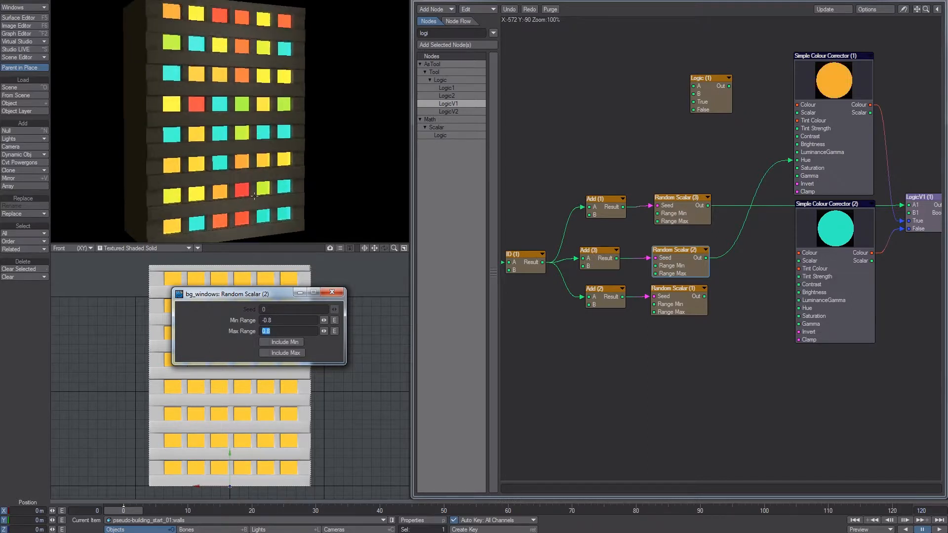
Set Random Scalar (2)'s Min Range to -0.5 and Max Range to 0.5.
key(shift+Tab)
text(-0.5)
key(Tab)
text(0.5)
key(Return)
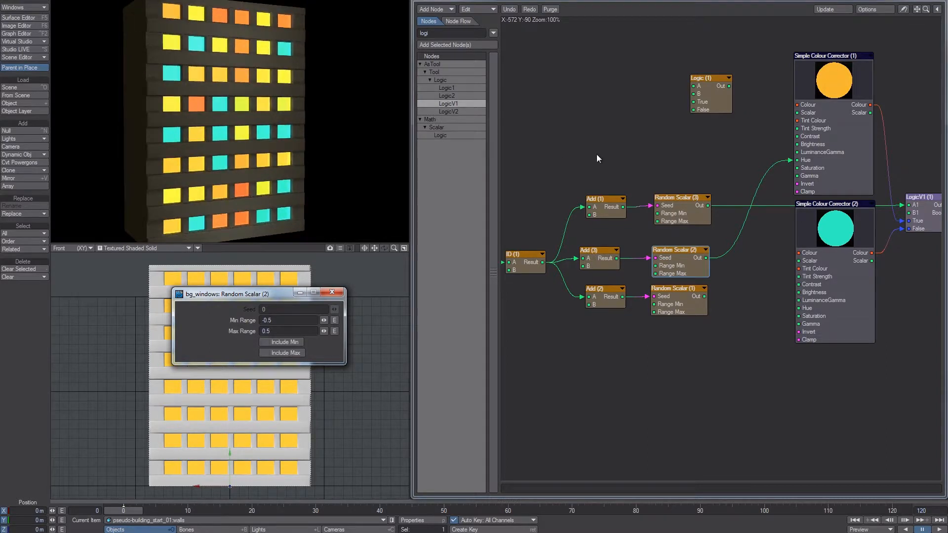
Wire Random Scalar (2)'s output to the Hue input of Simple Colour Corrector (2) as well.
middle_drag(768, 187, 756, 190)
middle_drag(694, 260, 659, 261)
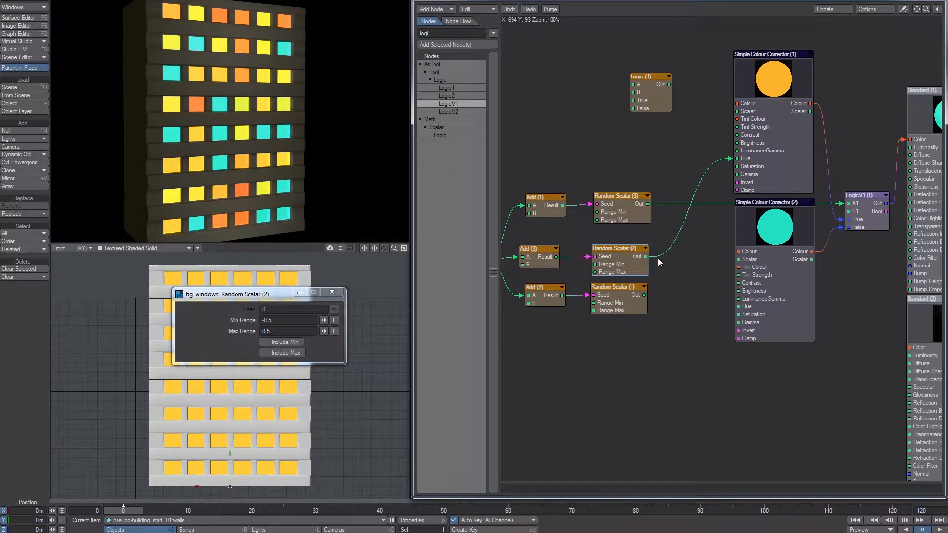
drag(645, 258, 747, 309)
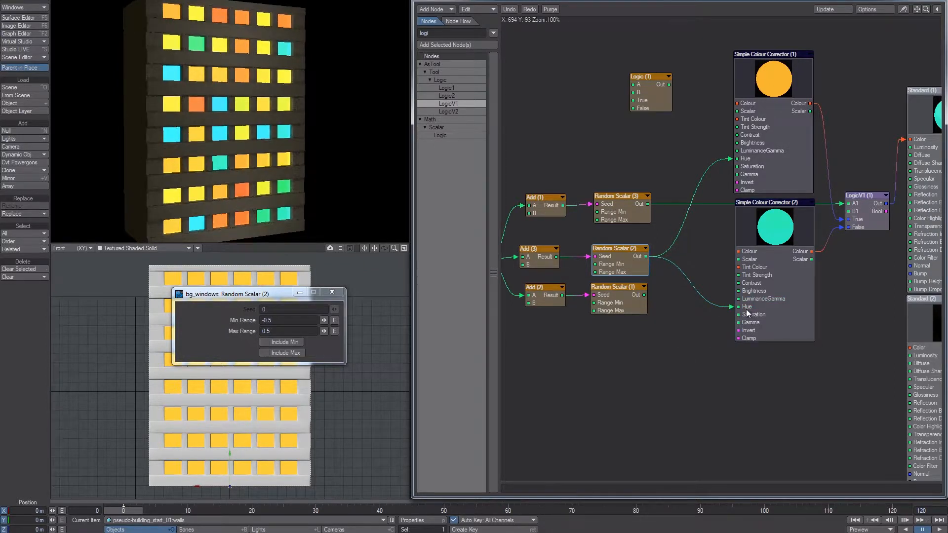
Connect Simple Colour Corrector (2)'s Colour output directly to the Standard (1) Color input.
middle_drag(834, 236, 782, 234)
drag(759, 249, 860, 137)
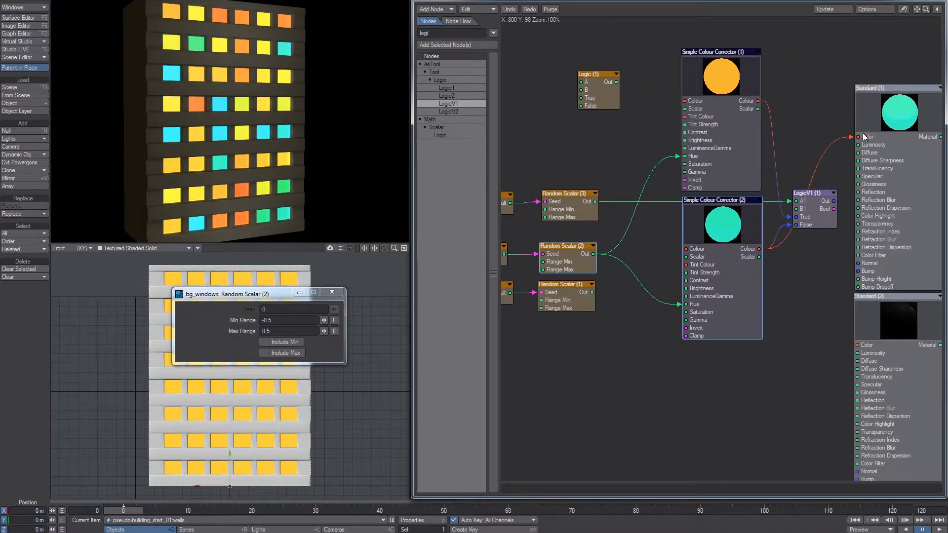
Move Add (2) and Random Scalar (1) down to space them evenly below the other node pairs.
middle_drag(537, 279, 686, 264)
drag(739, 323, 651, 285)
drag(652, 285, 653, 299)
middle_drag(823, 356, 733, 378)
click(733, 377)
Restore the connection from LogicV1's output to the Standard (1) Color input.
middle_drag(910, 169, 820, 160)
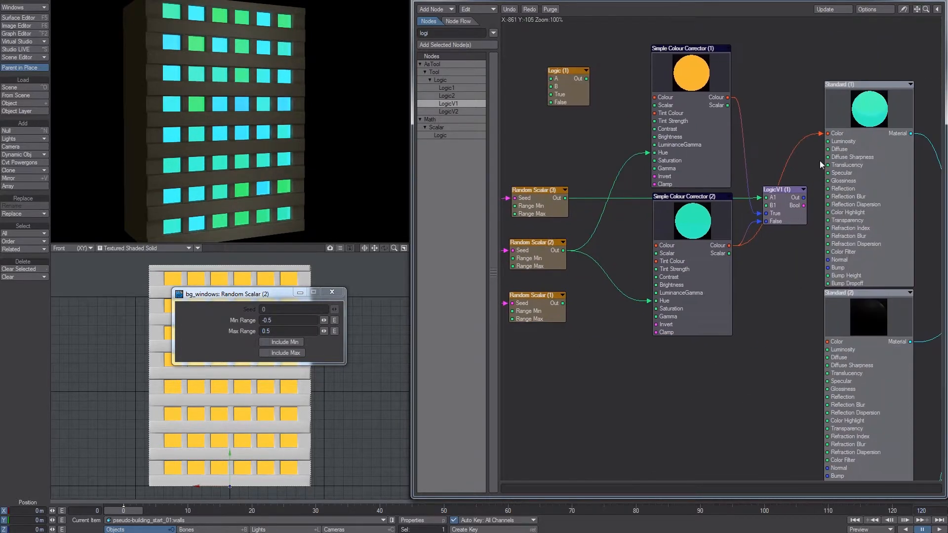
drag(804, 198, 829, 134)
Set Random Scalar (1)'s Min Range to 0.2 and close its settings.
middle_drag(617, 263, 701, 267)
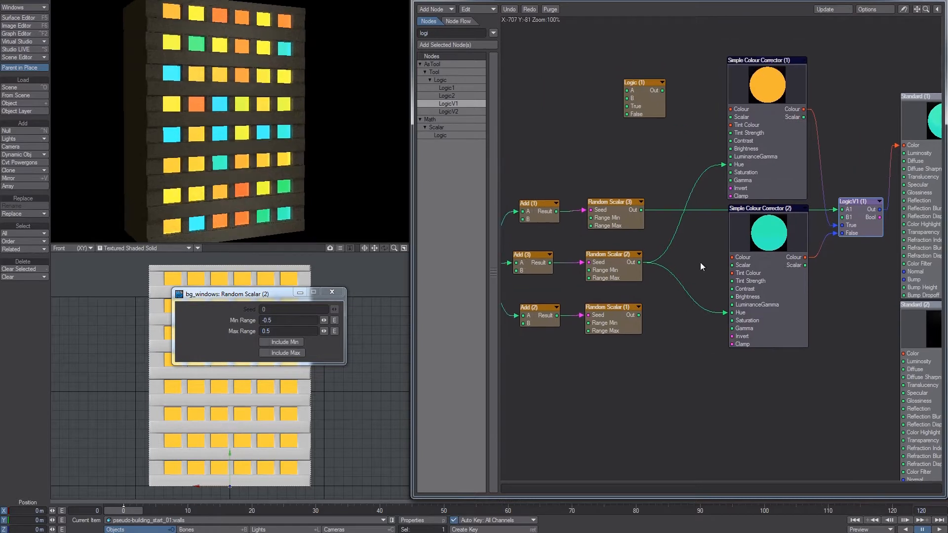
middle_drag(637, 340, 714, 321)
click(707, 306)
click(279, 330)
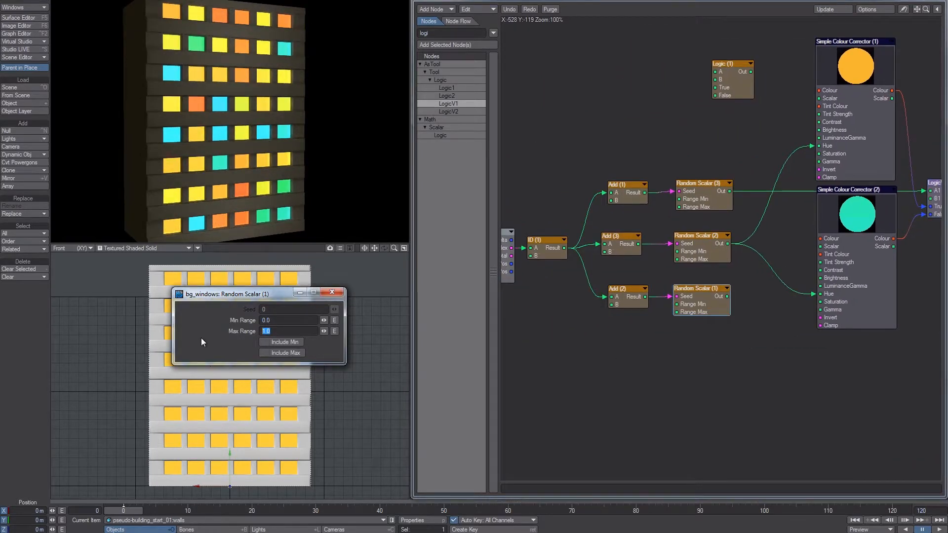
click(264, 320)
text(0.2)
key(Tab)
click(333, 292)
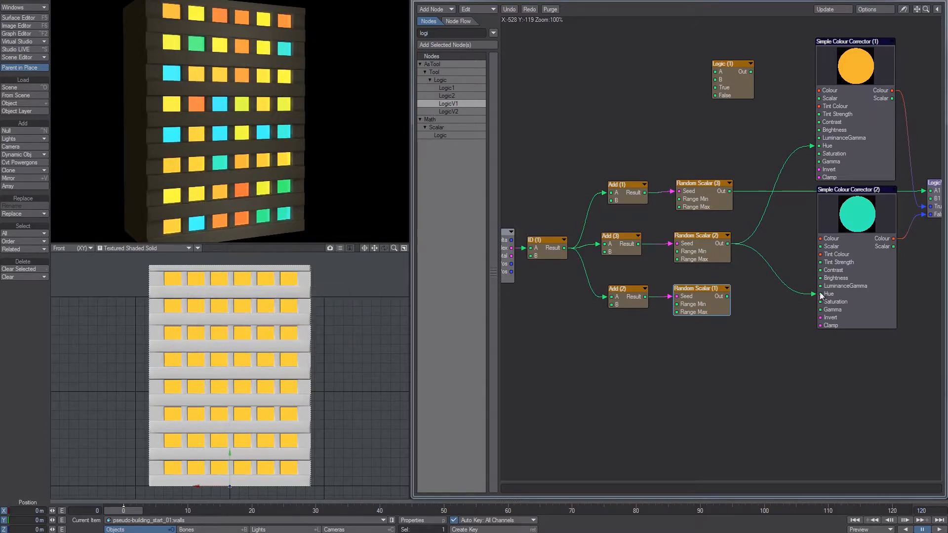
Connect Random Scalar (1)'s Out to the Saturation inputs of Simple Colour Corrector (1) and Simple Colour Corrector (2).
middle_drag(821, 295, 766, 315)
drag(672, 317, 757, 174)
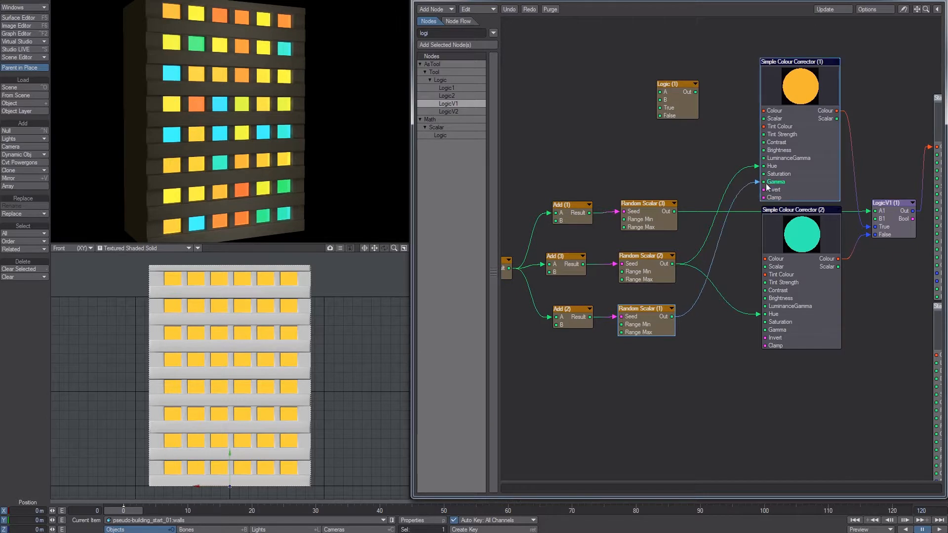
drag(672, 316, 759, 322)
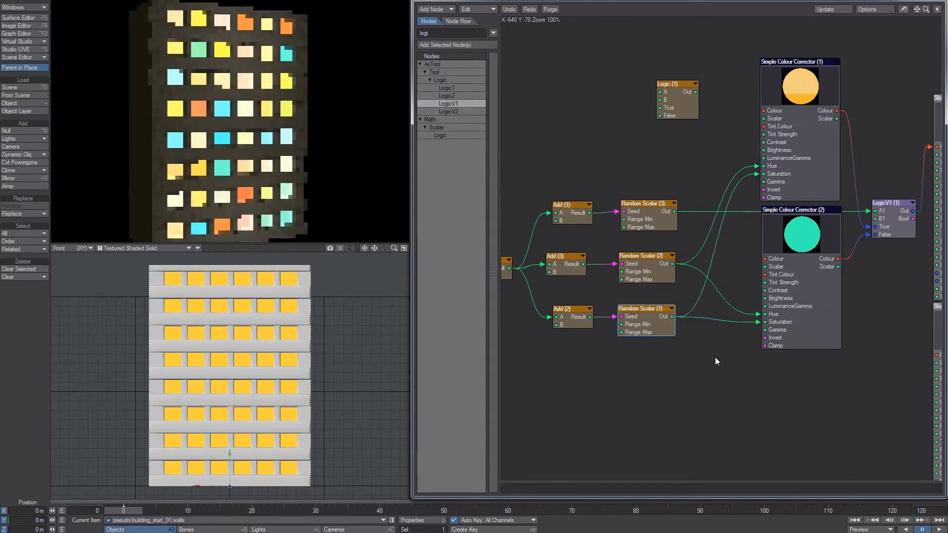
Preview each colour corrector on its own through the Standard (1) Color input, and restore LogicV1's output to it.
middle_drag(854, 282, 775, 292)
drag(758, 269, 857, 157)
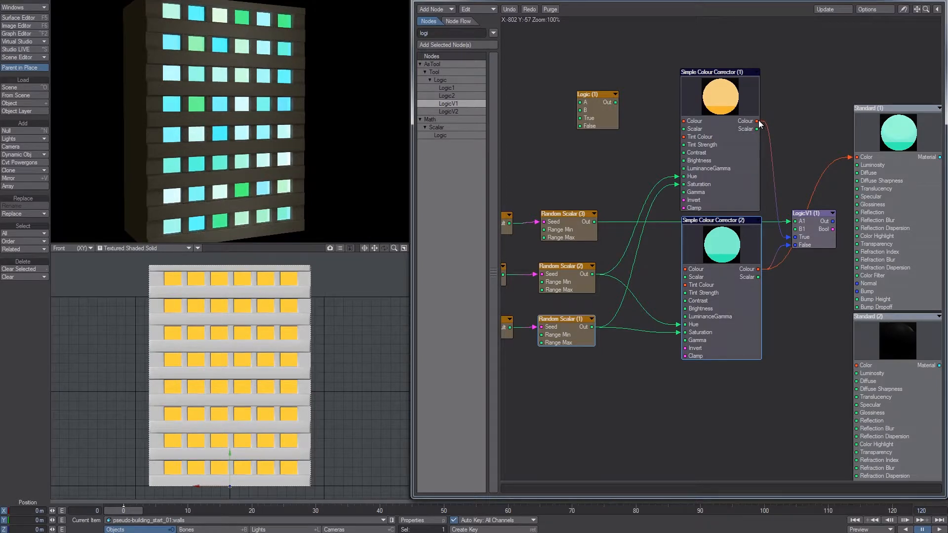
drag(759, 122, 864, 159)
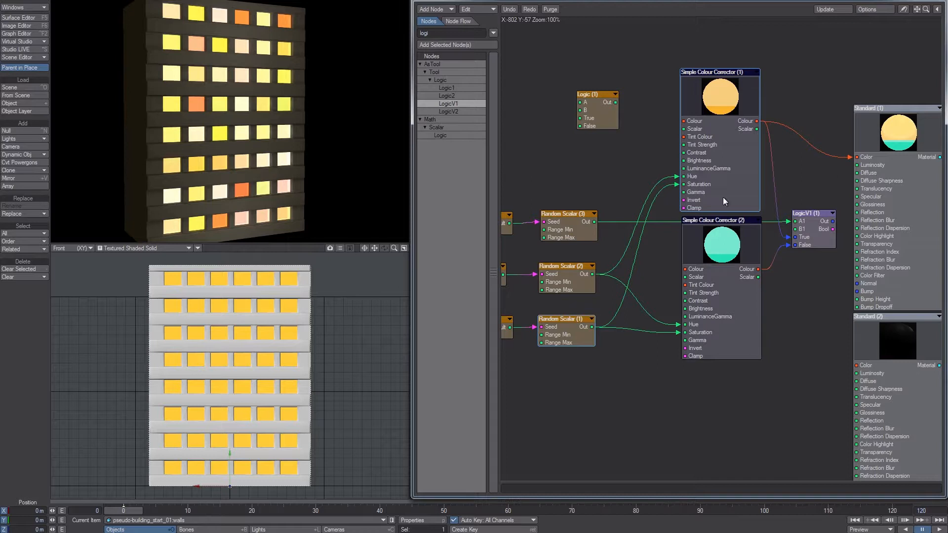
drag(832, 221, 857, 157)
Delete the unused Logic (1) node.
alt+drag(734, 339, 782, 242)
drag(917, 9, 923, 9)
drag(518, 169, 893, 360)
drag(885, 208, 743, 136)
click(712, 112)
key(Delete)
Duplicate Add (2) and Random Scalar (1), and place the copied pair directly below the originals.
alt+drag(754, 199, 796, 188)
alt+drag(768, 301, 875, 344)
drag(903, 353, 535, 94)
shift+drag(513, 241, 601, 291)
alt+drag(728, 263, 613, 276)
alt+drag(731, 340, 662, 314)
key(ctrl+c)
key(ctrl+v)
drag(734, 257, 721, 351)
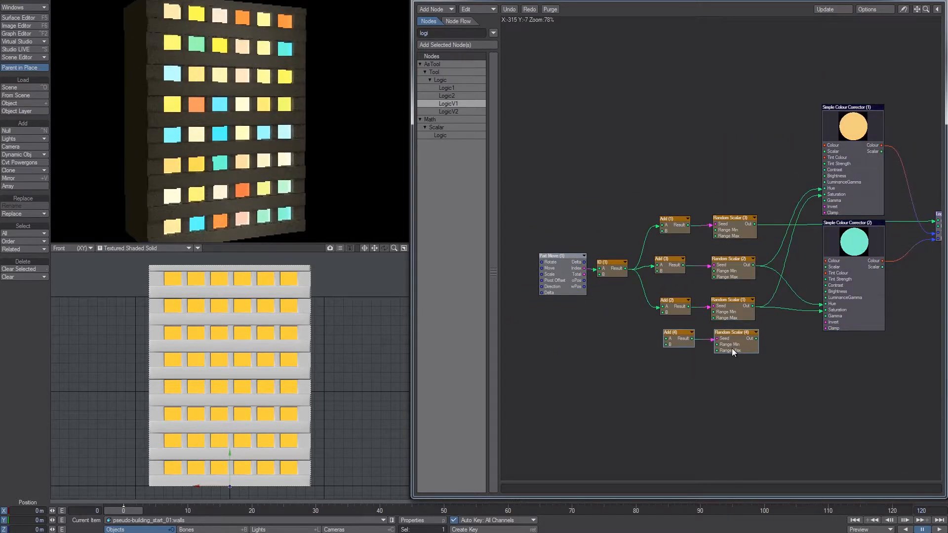
Set Random Scalar (4)'s Min Range to 0.2 and Max Range to 2.
double_click(742, 342)
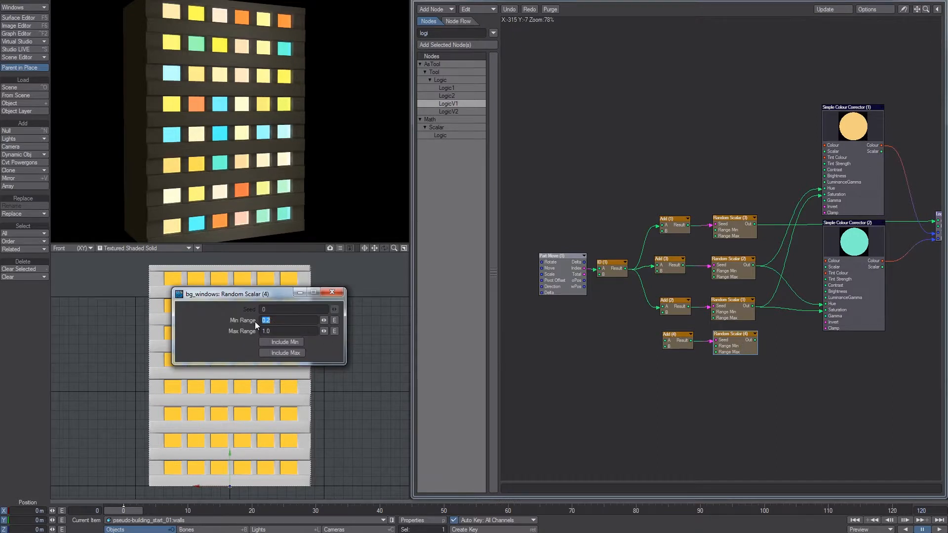
text(0)
key(Tab)
text(0)
click(275, 318)
text(0.2)
key(Tab)
text(2)
key(Return)
Connect ID (1)'s Result to Add (4)'s A input and set Add (4)'s B value to 48*989.
drag(625, 269, 674, 339)
double_click(674, 339)
click(304, 325)
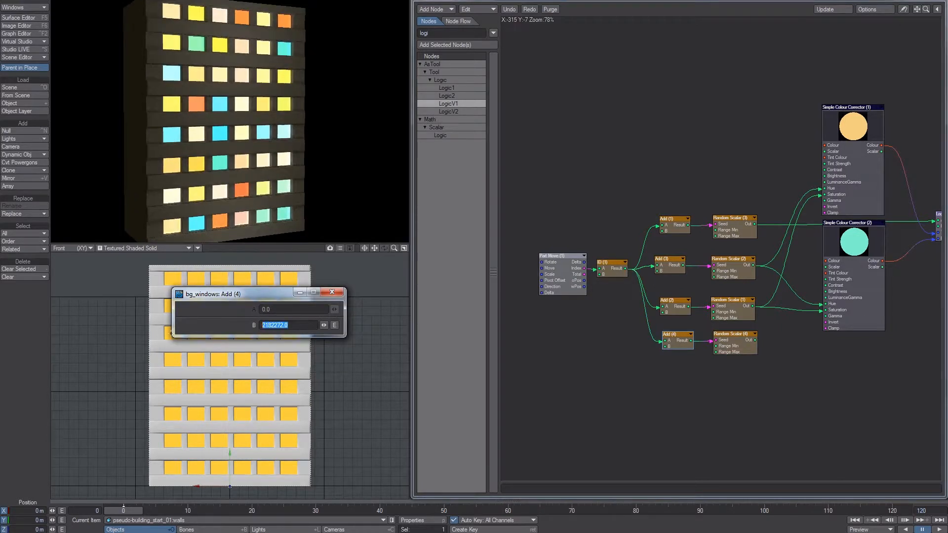
text(48*989)
key(Return)
Connect Random Scalar (4)'s Out to the Standard (1) Luminosity input and move its node pair well above the other nodes.
middle_drag(785, 327, 676, 325)
drag(647, 338, 906, 200)
drag(572, 339, 602, 37)
Shift the colour-related nodes down and place Add (4) and Random Scalar (4) just above Simple Colour Corrector (1).
drag(811, 375, 562, 108)
click(839, 223)
mouse_move(824, 375)
mouse_down()
mouse_move(606, 133)
mouse_move(547, 101)
mouse_up()
drag(567, 217, 589, 283)
drag(844, 226, 849, 300)
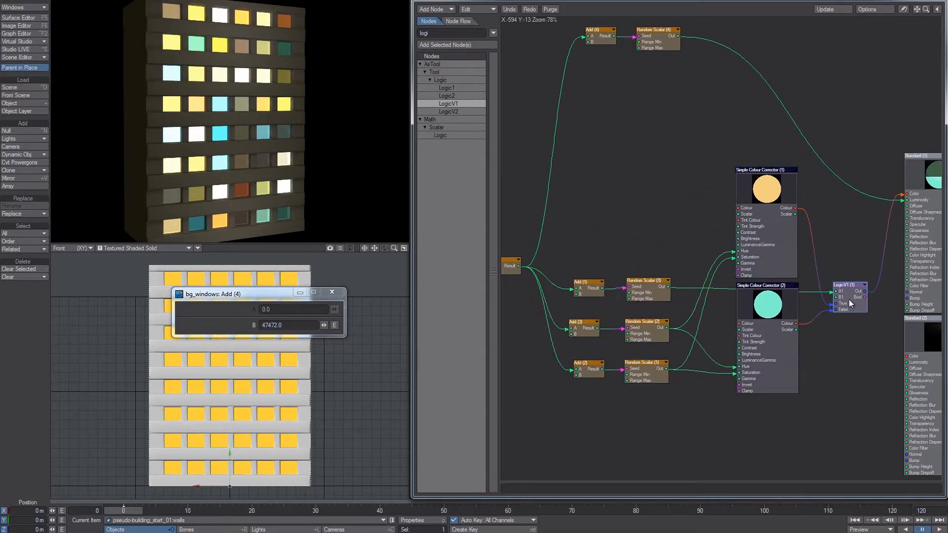
drag(598, 39, 695, 130)
Set Add (4)'s B value to 10704.
click(302, 325)
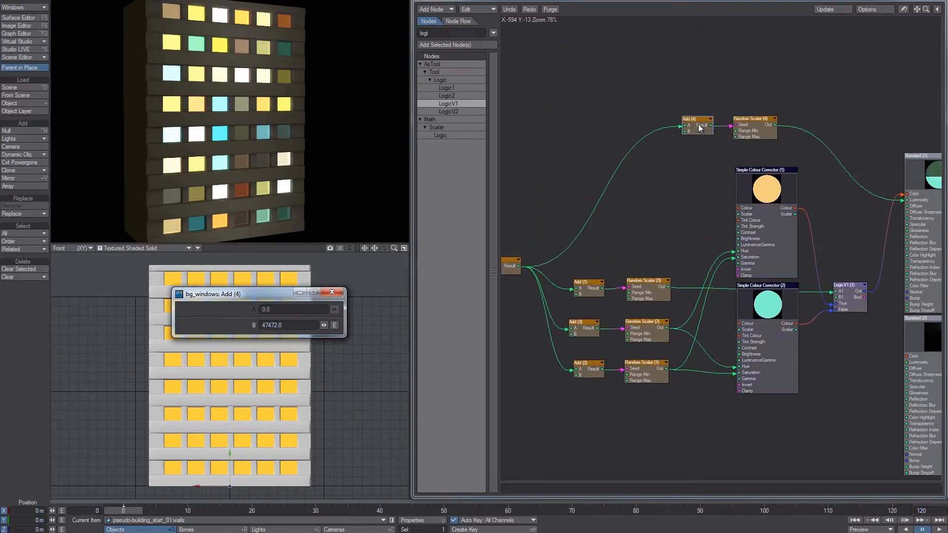
double_click(302, 324)
text(48)
text(704)
key(Return)
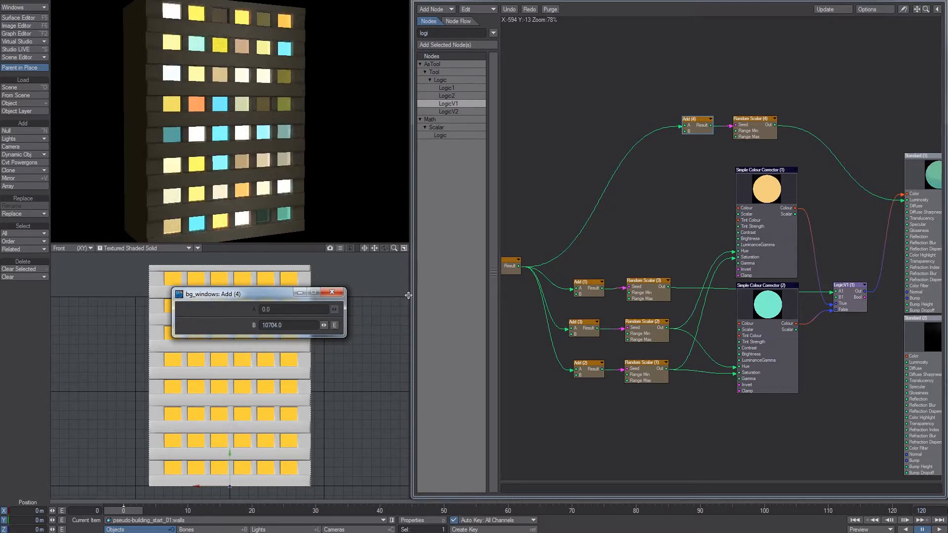
Set Random Scalar (4)'s Max Range to 2.5 and close its settings.
click(748, 127)
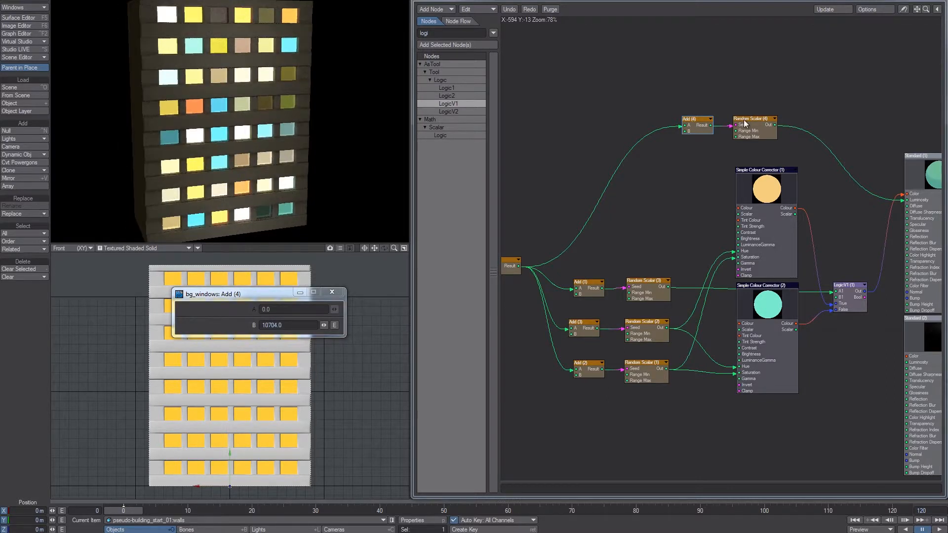
text(2.5)
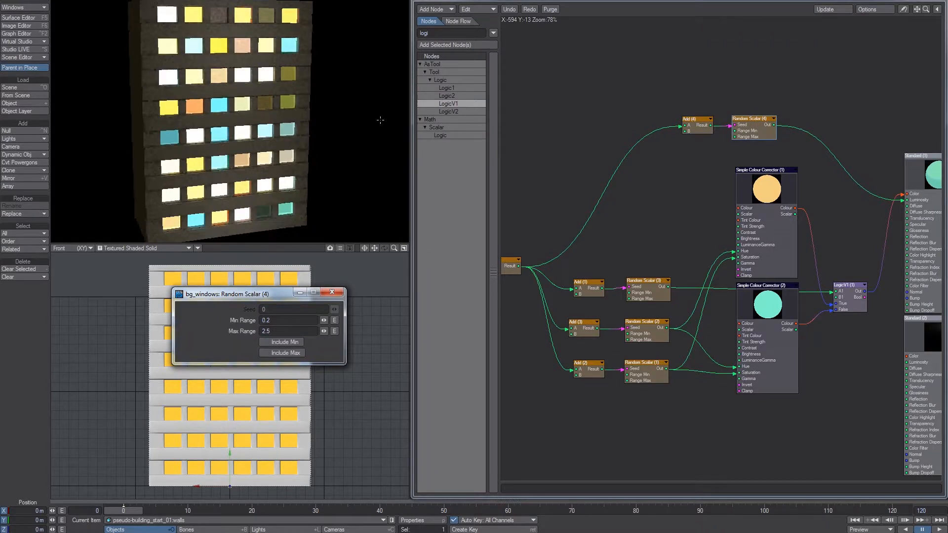
alt+drag(381, 118, 271, 144)
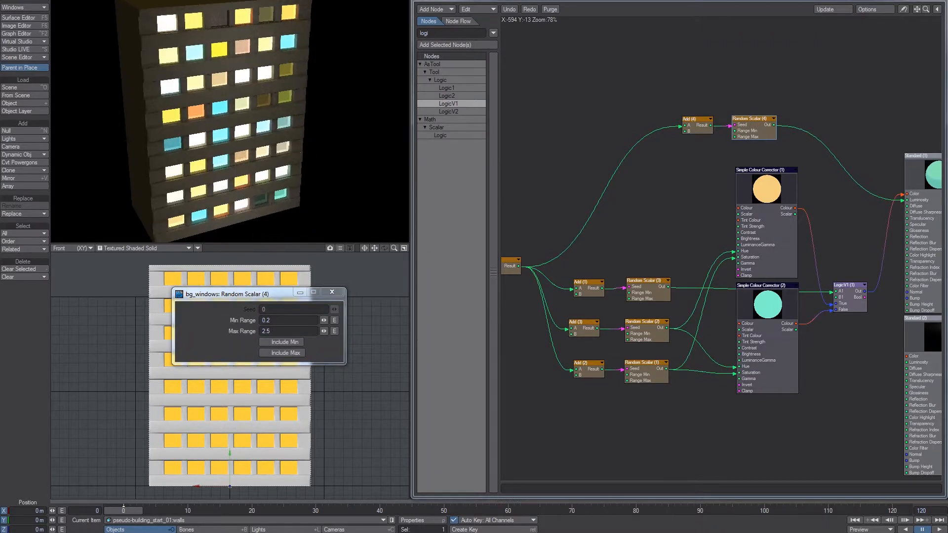
click(331, 292)
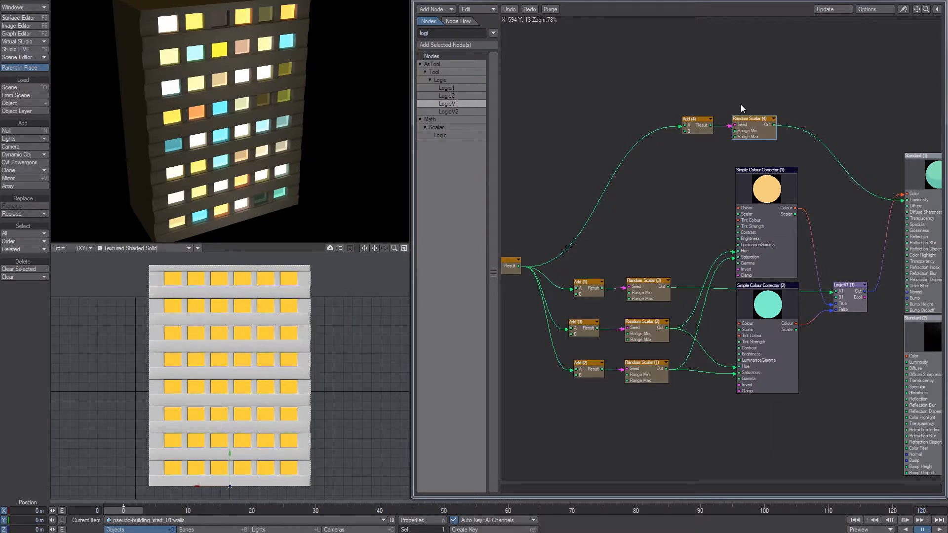
Add a UV Map node above Random Scalar (4) and connect its U output to the Standard (1) Luminosity input.
drag(805, 295, 797, 287)
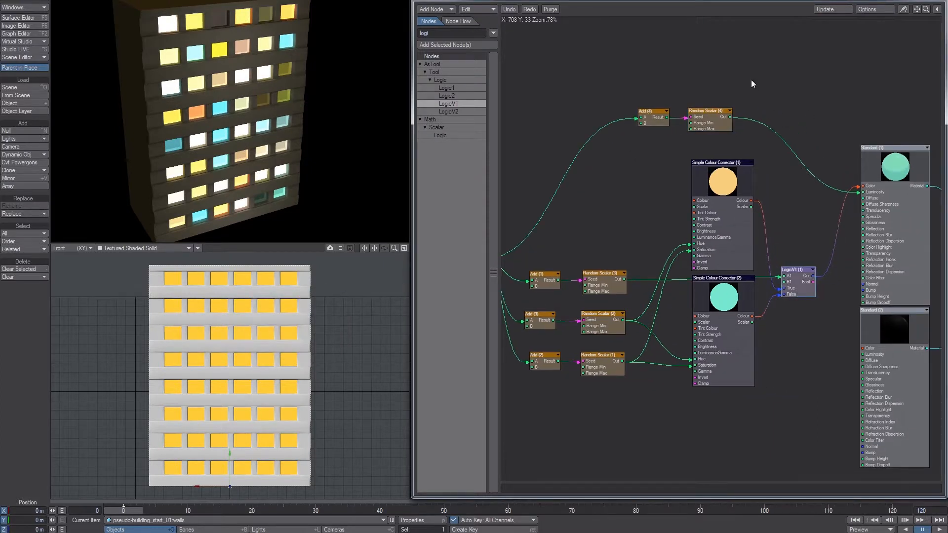
text(uv)
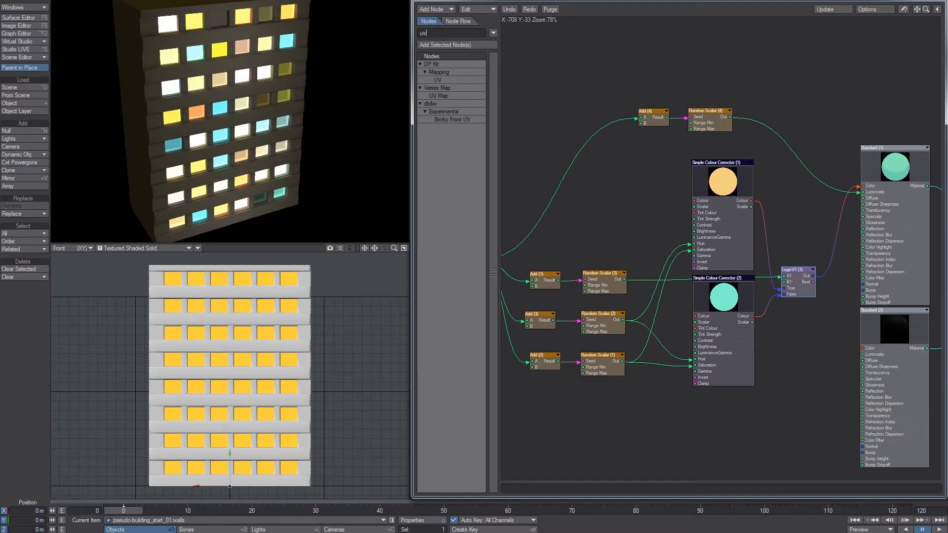
double_click(437, 94)
drag(719, 251, 708, 69)
middle_drag(733, 69, 707, 65)
drag(695, 61, 861, 189)
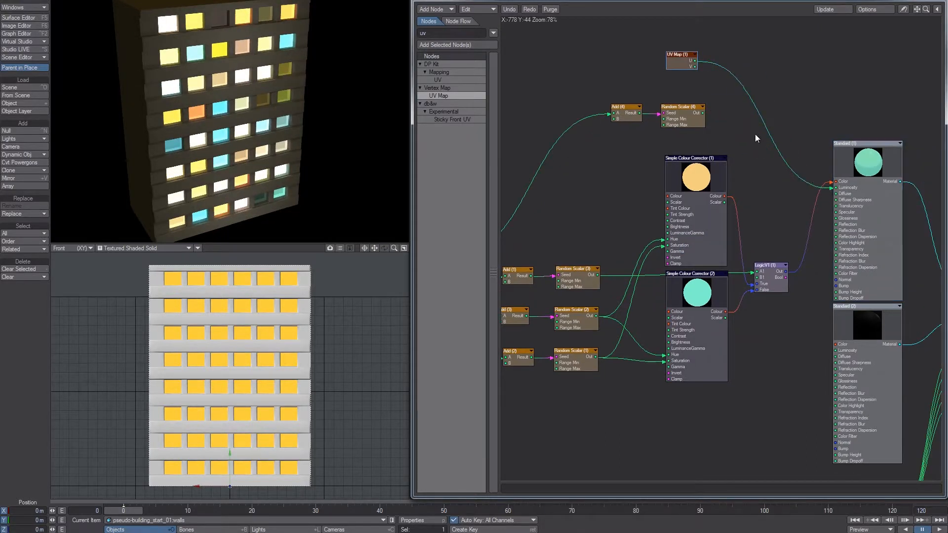
Assign the Texture UV map to UV Map (1) and connect its V output to the Standard (1) Luminosity input instead.
double_click(682, 64)
click(300, 310)
click(301, 321)
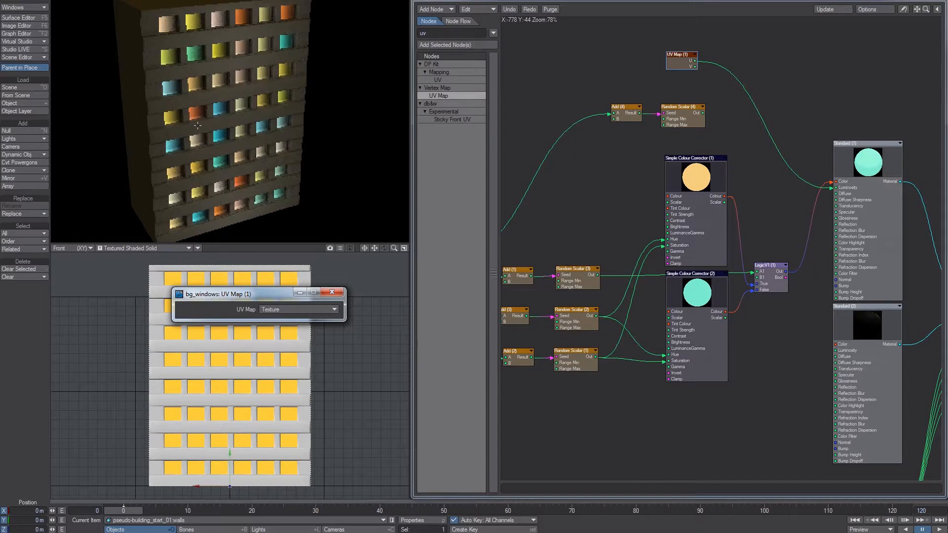
drag(695, 67, 834, 188)
alt+drag(230, 123, 265, 124)
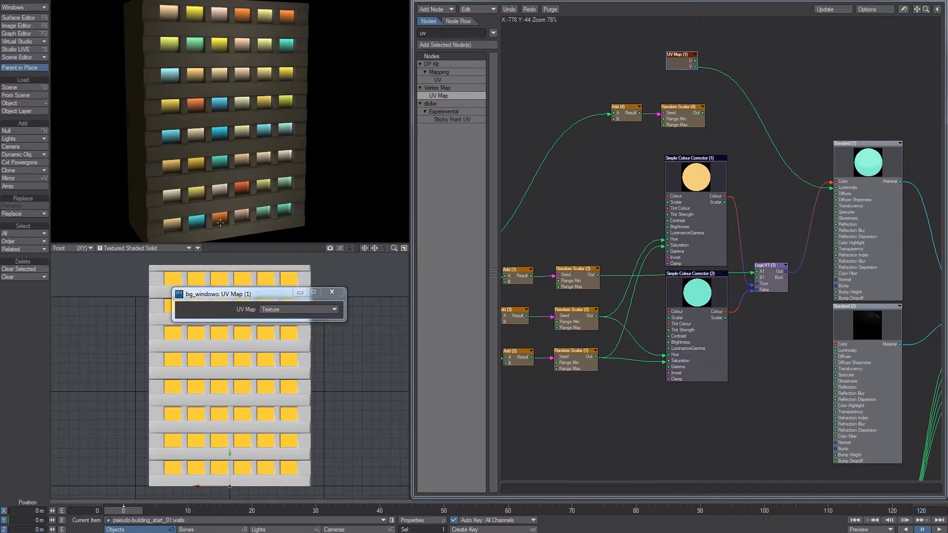
Add a scalar Invert node between UV Map (1)'s V output and the Standard (1) Luminosity input.
drag(430, 34, 333, 31)
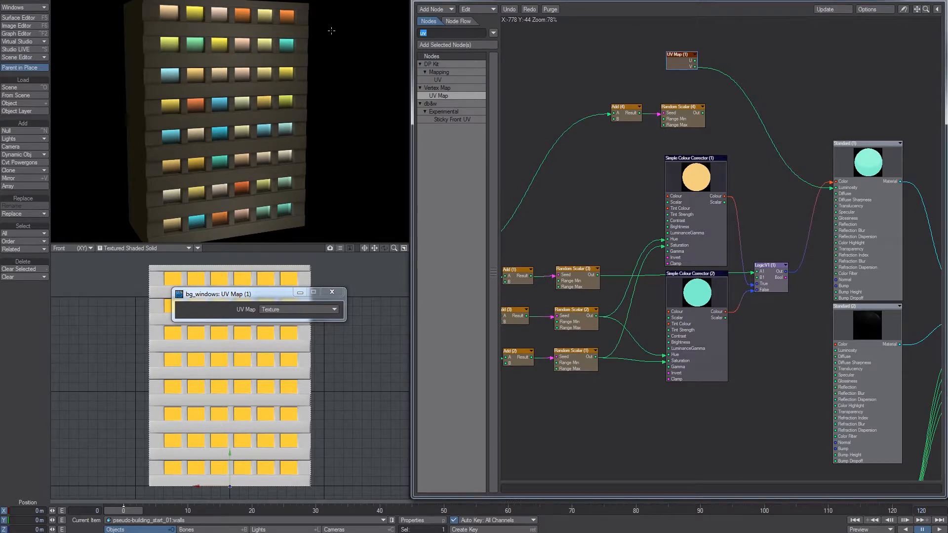
text(inv)
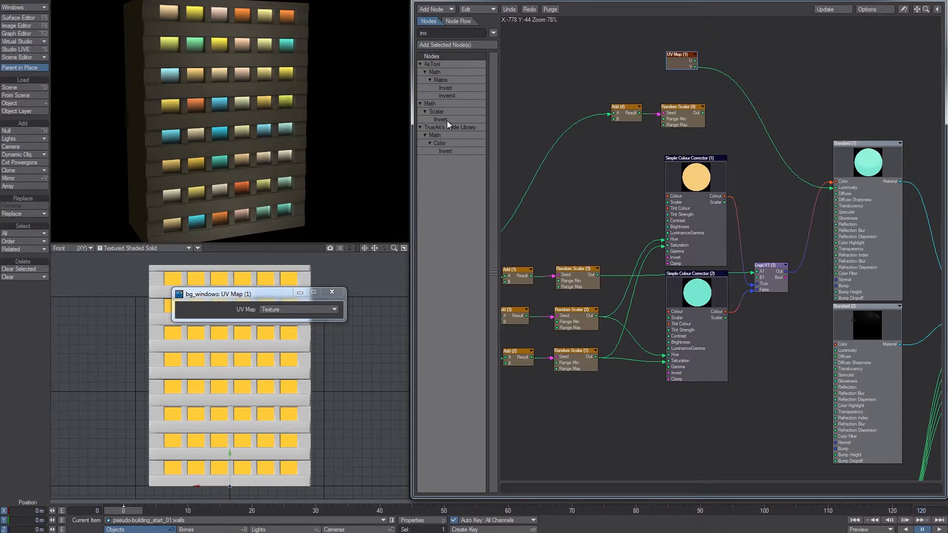
double_click(446, 121)
mouse_move(721, 243)
mouse_down()
mouse_move(735, 65)
mouse_move(724, 71)
mouse_move(833, 181)
mouse_up()
drag(687, 64, 675, 67)
drag(744, 80, 628, 65)
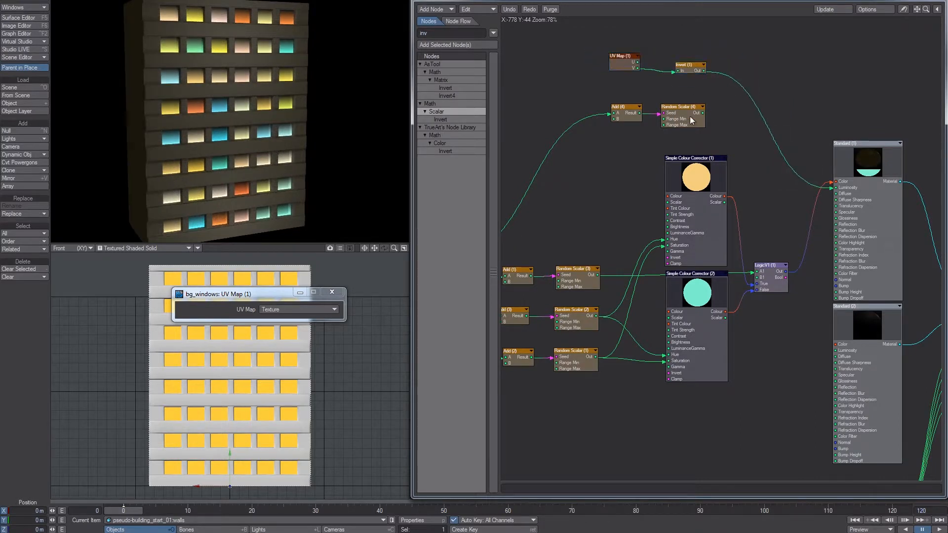
Combine Invert (1) and Random Scalar (4) in a scalar Multiply node that feeds the Standard (1) Luminosity input.
drag(703, 113, 840, 182)
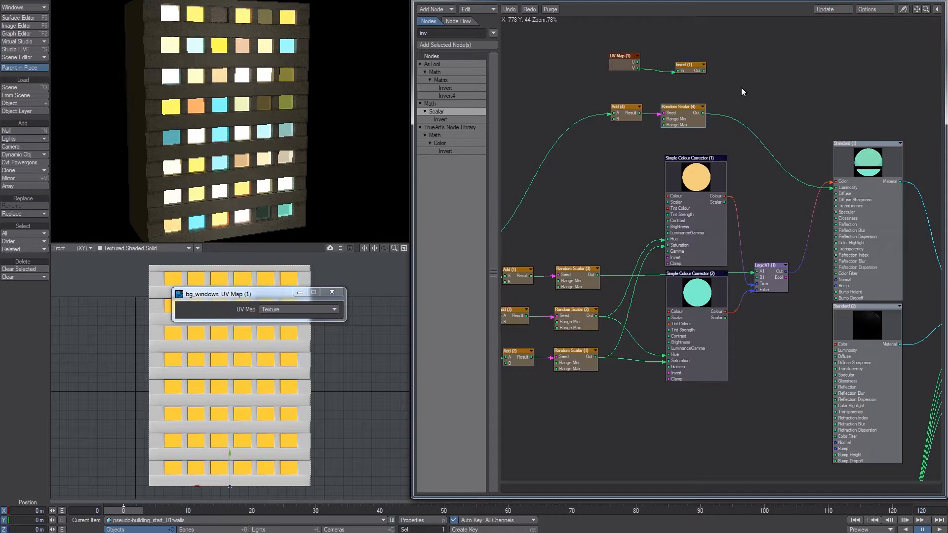
drag(436, 33, 355, 33)
text(multi)
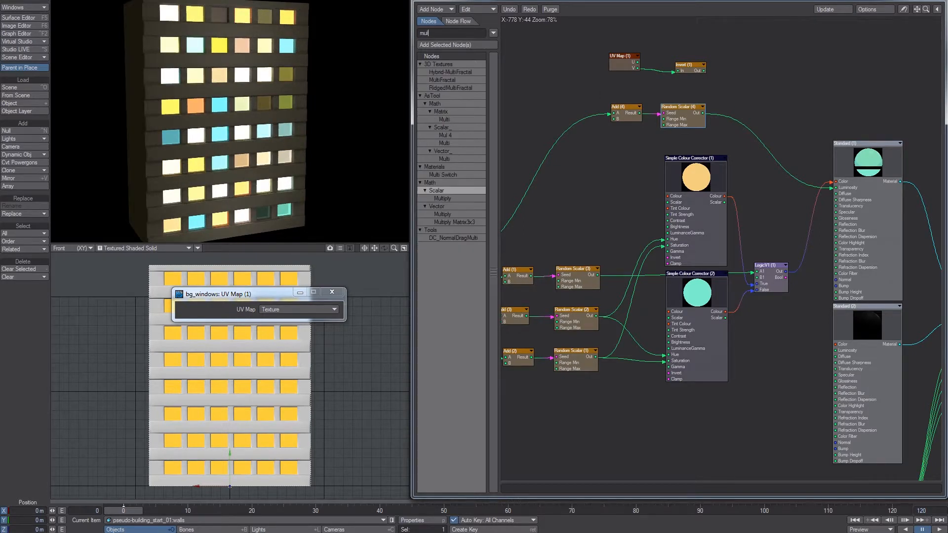
double_click(443, 190)
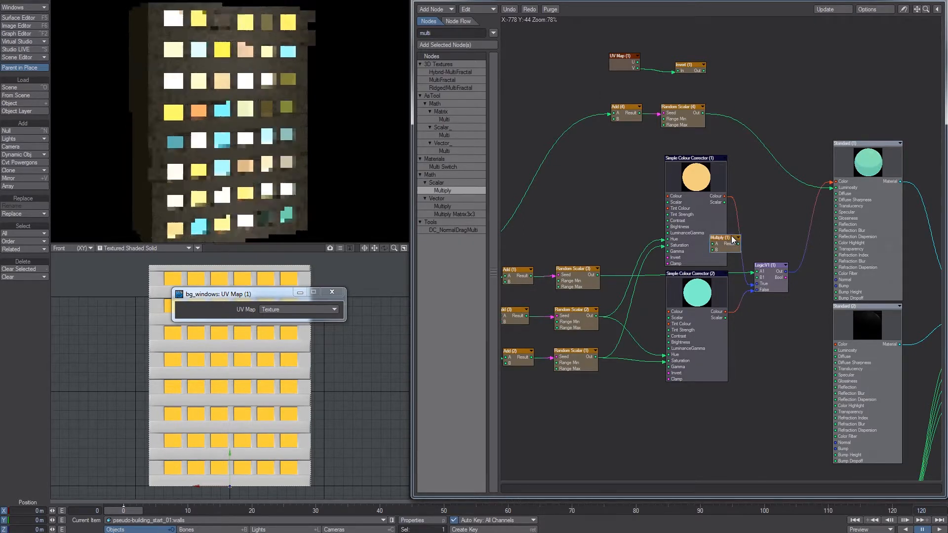
drag(731, 240, 793, 91)
drag(703, 70, 776, 99)
drag(702, 113, 842, 191)
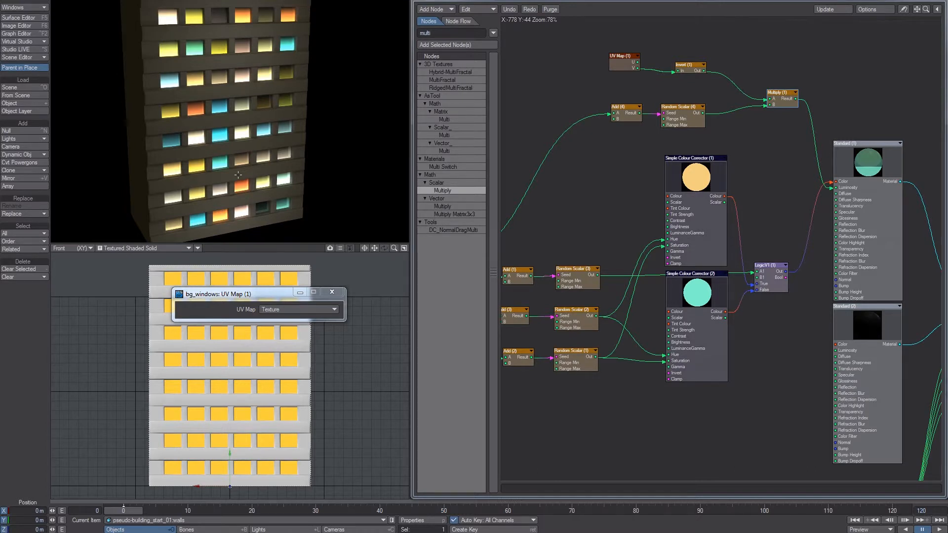
click(630, 67)
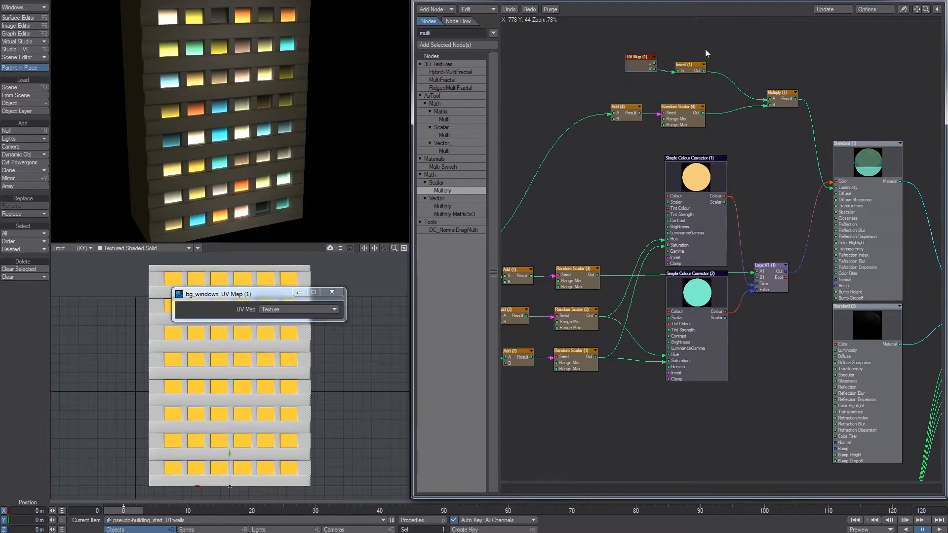
drag(783, 94, 772, 93)
Add a Mixer node from the Tools category and place it below Multiply (1).
drag(442, 31, 327, 42)
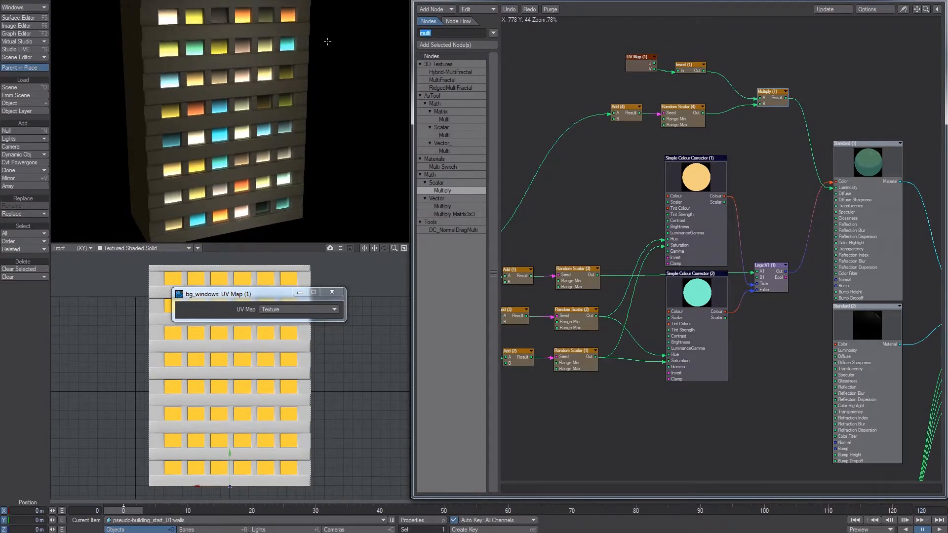
text(mix)
double_click(445, 111)
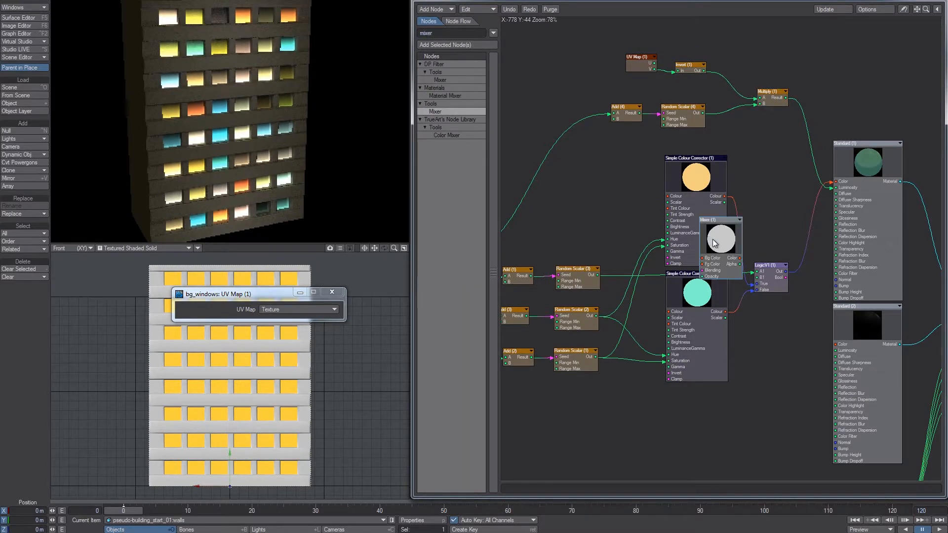
drag(716, 219, 790, 118)
Move the UV Map and Invert pair below the Add (4) pair, connecting Random Scalar (4) to Mixer (1)'s Bg Color and Invert (1) to Fg Color.
drag(644, 60, 647, 124)
drag(703, 80, 630, 116)
drag(625, 106, 623, 65)
drag(688, 127, 776, 163)
drag(790, 119, 771, 112)
drag(776, 94, 777, 60)
drag(700, 72, 761, 129)
Set Mixer (1)'s Blending mode to Multiply.
double_click(761, 130)
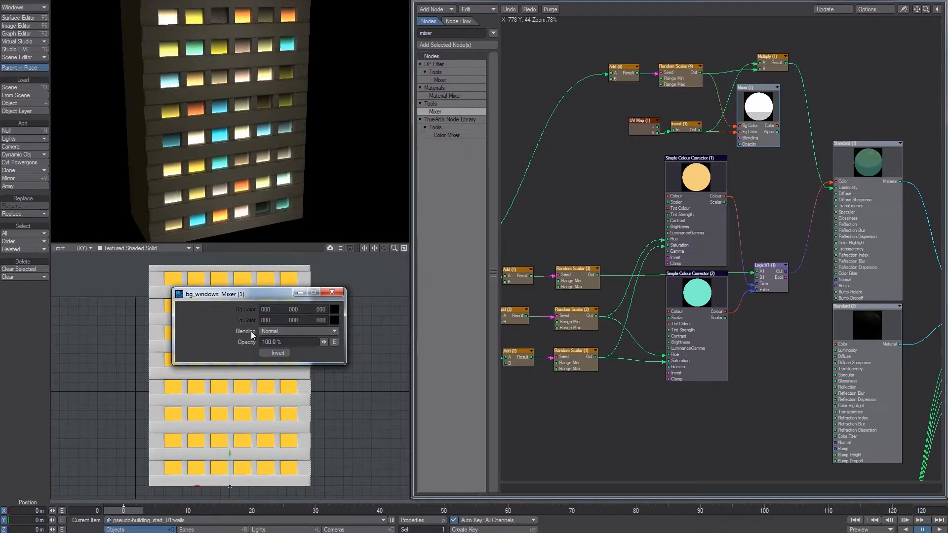
click(277, 330)
click(275, 353)
Replace Multiply (1) with Mixer (1)'s Color output as the Standard (1) Luminosity source, and tidy the surrounding nodes.
drag(777, 63, 791, 58)
key(Delete)
drag(777, 126, 832, 182)
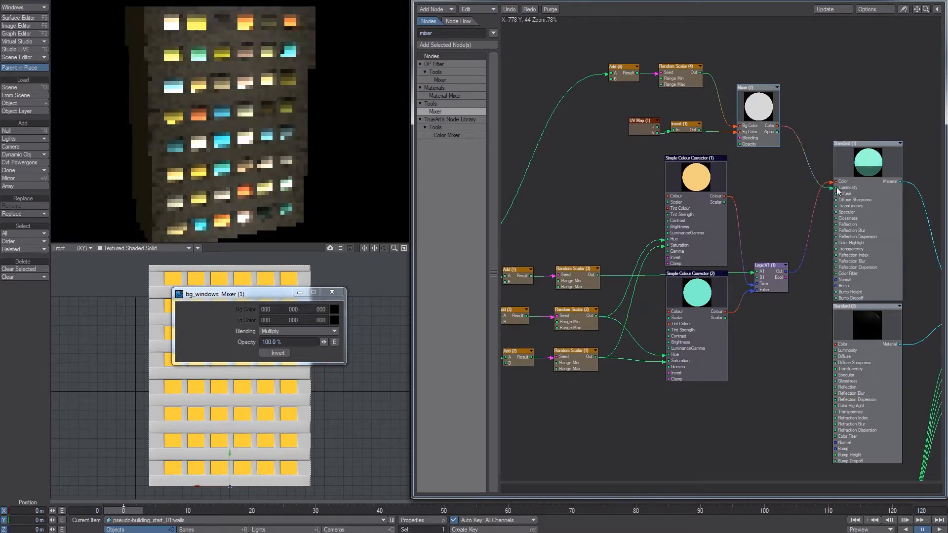
drag(740, 144, 653, 127)
drag(674, 132, 674, 118)
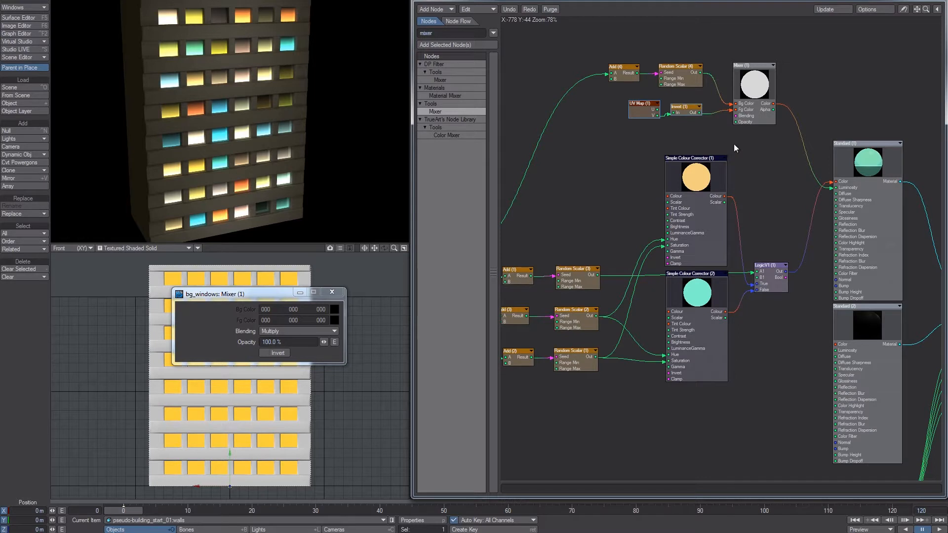
Duplicate an Add and Random Scalar pair above Add (1), and connect ID (1)'s Result to the new Add node's A input.
middle_drag(605, 212, 705, 203)
drag(694, 241, 619, 228)
key(ctrl+c)
key(ctrl+v)
drag(547, 245, 593, 230)
Set Add (5)'s B value to 48*6264 and connect Random Scalar (5)'s Out to Mixer (1)'s Opacity input.
double_click(656, 233)
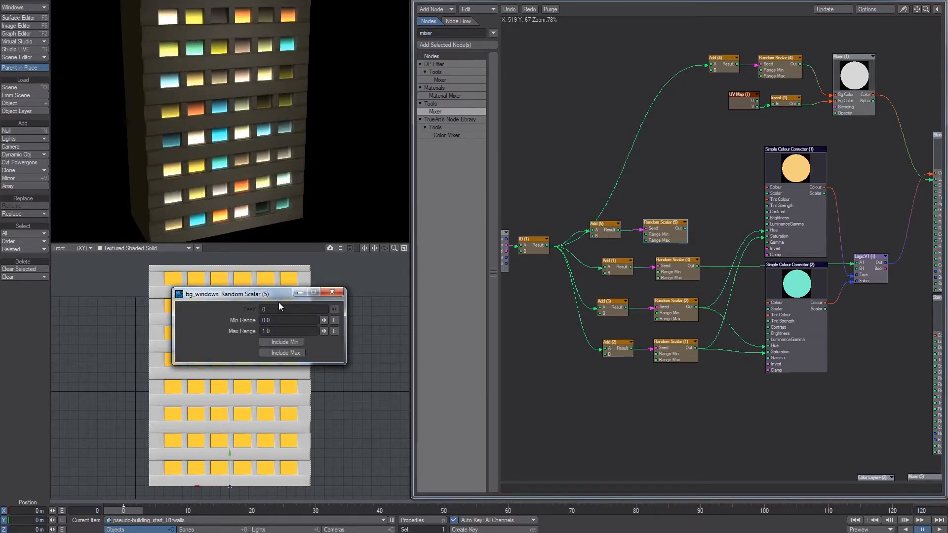
double_click(596, 231)
click(306, 323)
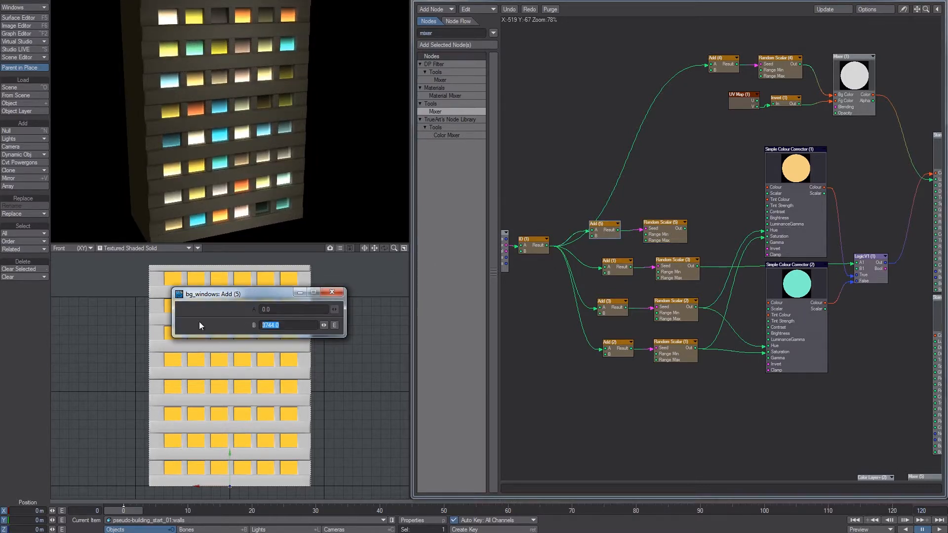
text(48*6264)
key(Return)
alt+drag(683, 239, 617, 253)
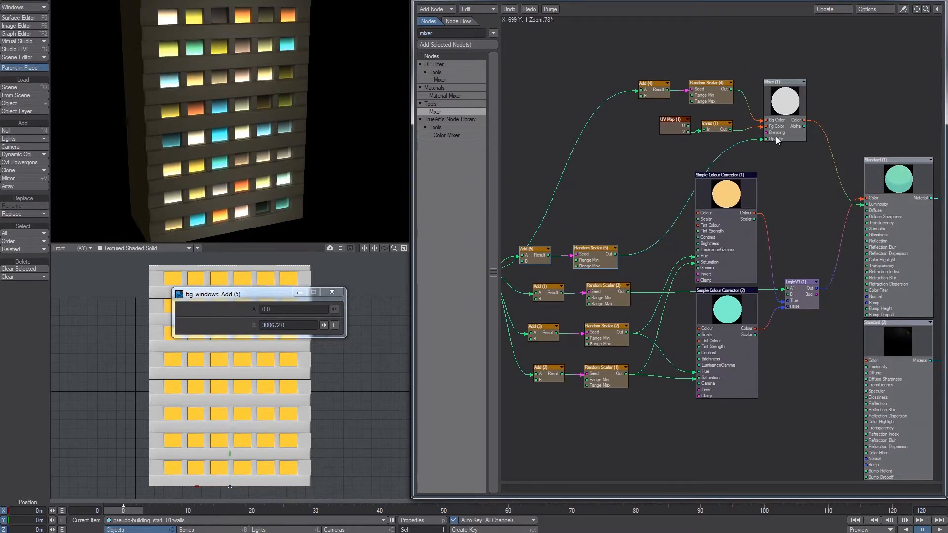
Tidy Add (5) and Random Scalar (5), reconnect the scalar's Out to Mixer (1)'s Opacity, and move the mixer's node group away from Standard (1).
drag(545, 259, 560, 254)
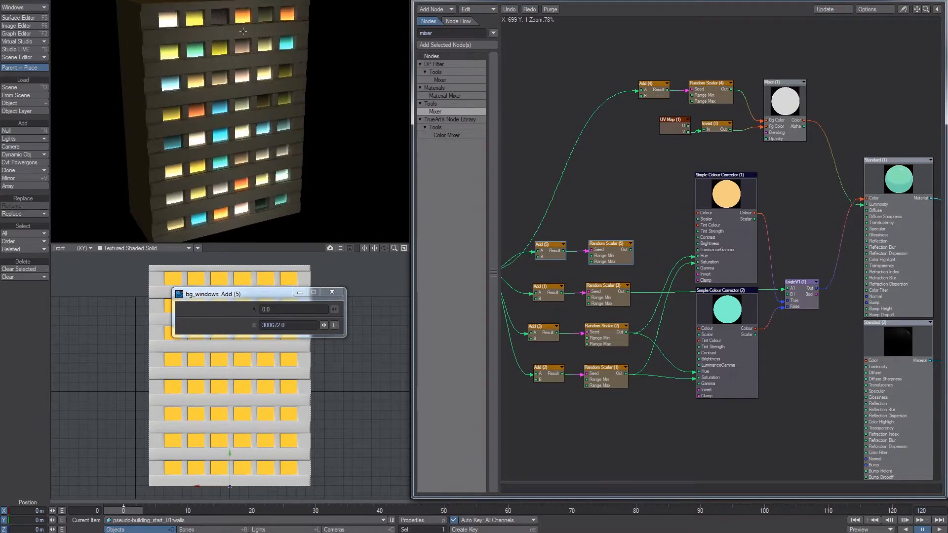
drag(631, 249, 766, 139)
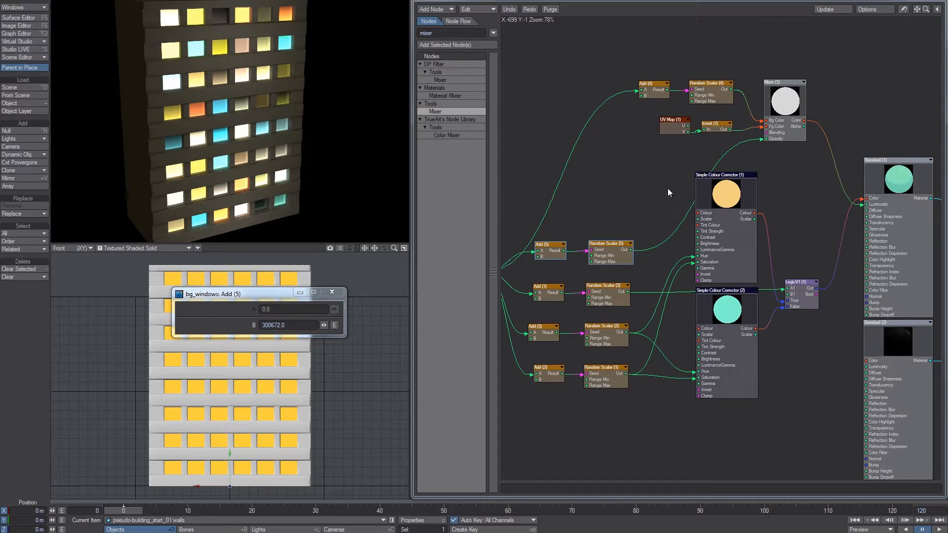
alt+drag(667, 188, 682, 149)
mouse_move(821, 262)
mouse_down()
mouse_move(805, 249)
mouse_move(835, 256)
mouse_move(822, 260)
mouse_up()
drag(818, 29, 645, 93)
drag(810, 90, 756, 90)
Insert a scalar Logic node between Mixer (1) and Standard (1), with Mixer Color feeding True and Out feeding Luminosity, and open its settings.
double_click(427, 33)
text(logi)
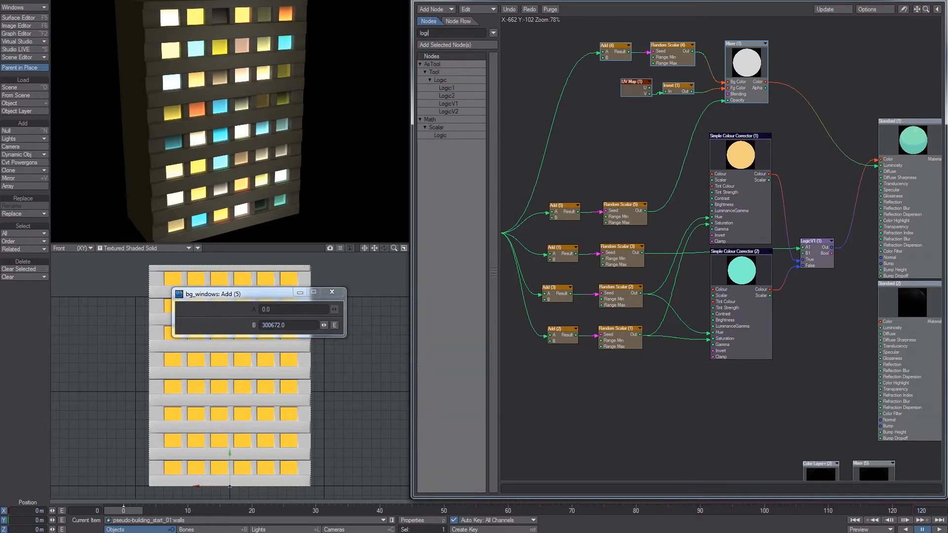
drag(440, 135, 881, 165)
double_click(820, 127)
Duplicate an Add and Random Scalar pair above Add (5), and connect ID (1)'s Result to the new Add node's A input.
mouse_move(798, 188)
alt+mouse_down()
mouse_move(940, 189)
mouse_move(688, 208)
alt+mouse_up()
key(ctrl+c)
key(ctrl+v)
drag(759, 239, 771, 168)
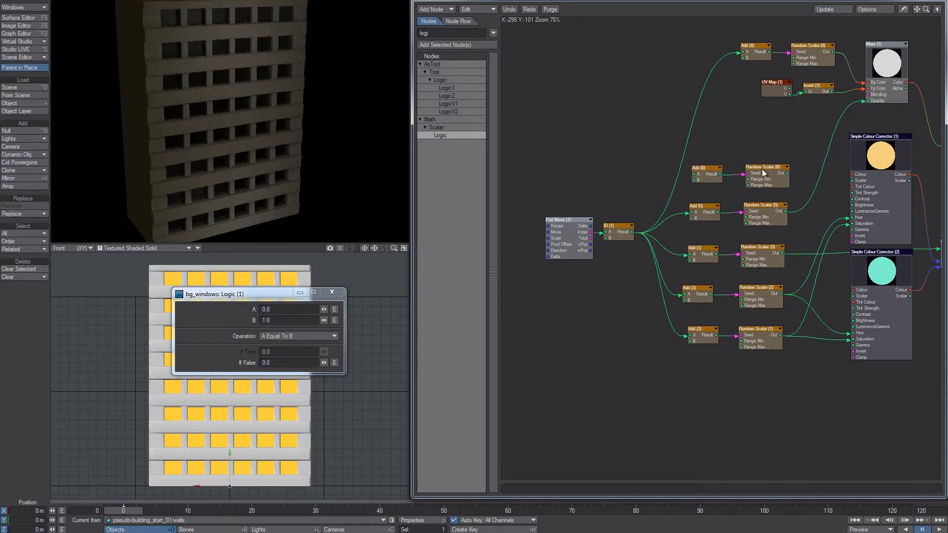
double_click(764, 171)
drag(631, 232, 695, 174)
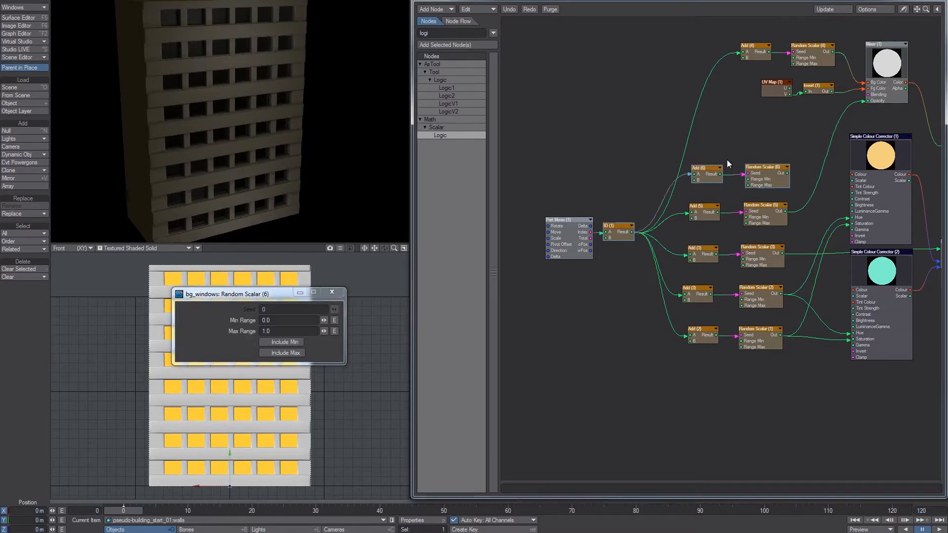
Set Add (6)'s B value to 48*31111 and connect Random Scalar (6)'s Out to Logic (1)'s A input.
double_click(703, 173)
drag(291, 325, 177, 317)
text(48*31111)
key(Return)
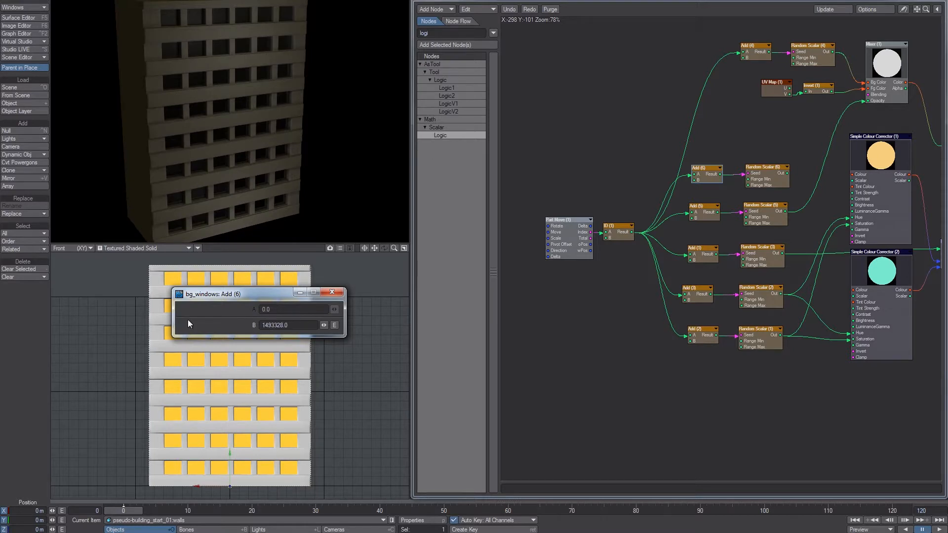
key(Return)
click(467, 179)
middle_drag(769, 155, 558, 173)
drag(576, 192, 746, 153)
Set Logic (1)'s Operation to A Less Than B.
double_click(753, 170)
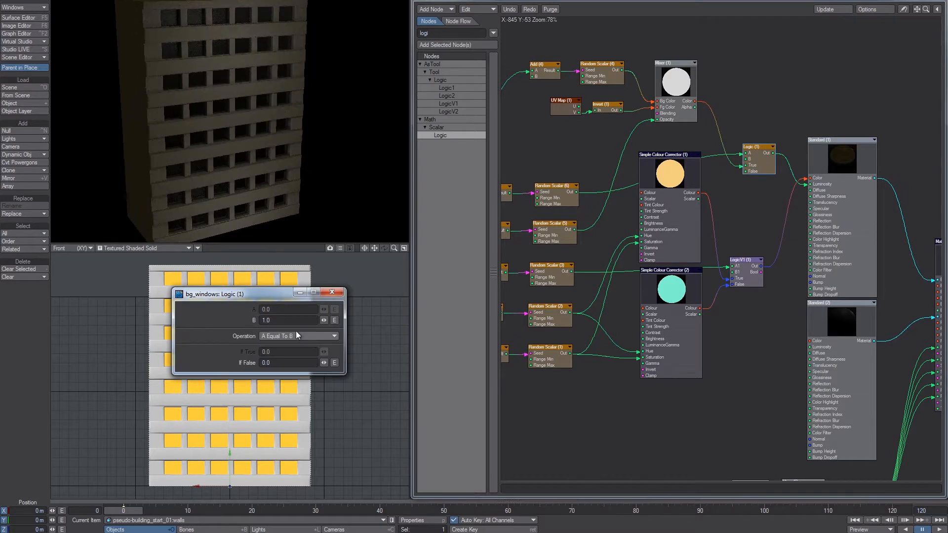
click(278, 336)
click(272, 358)
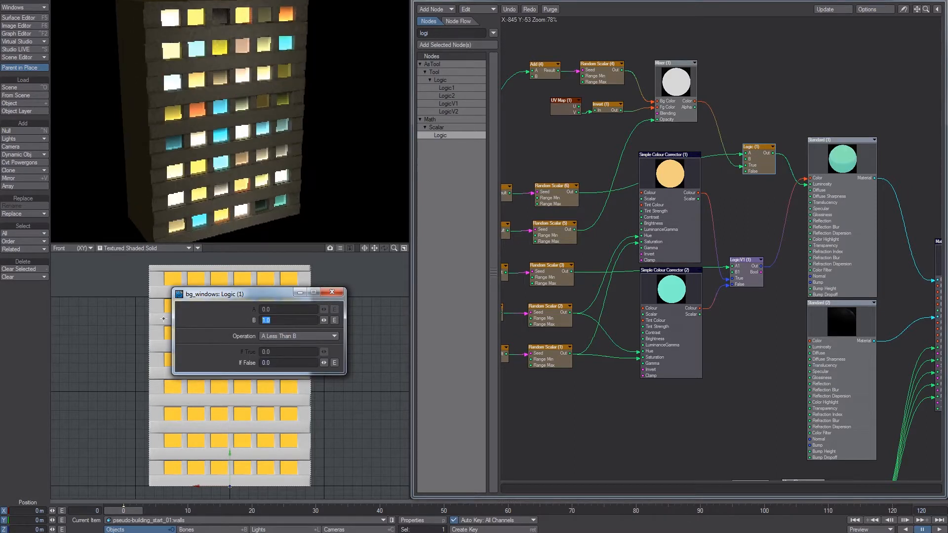
Try 0, 1 and 0.5 as Logic (1)'s B value to compare how many windows stay lit.
text(0)
key(Tab)
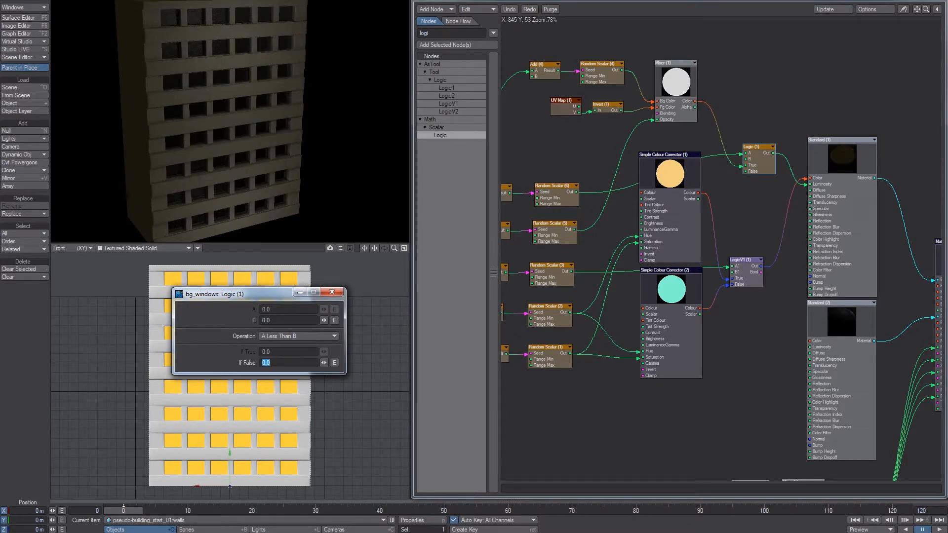
click(282, 321)
text(1)
key(Tab)
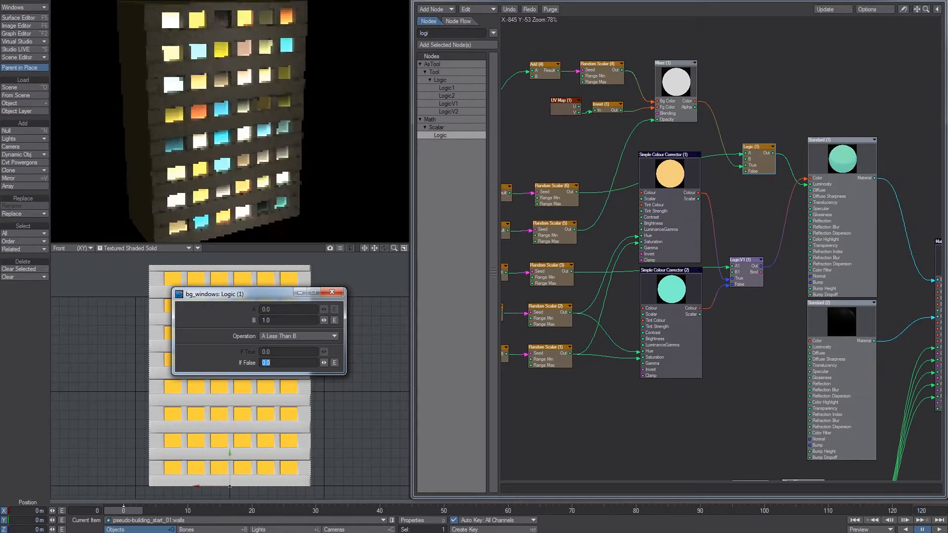
click(266, 320)
text(0.5)
key(Tab)
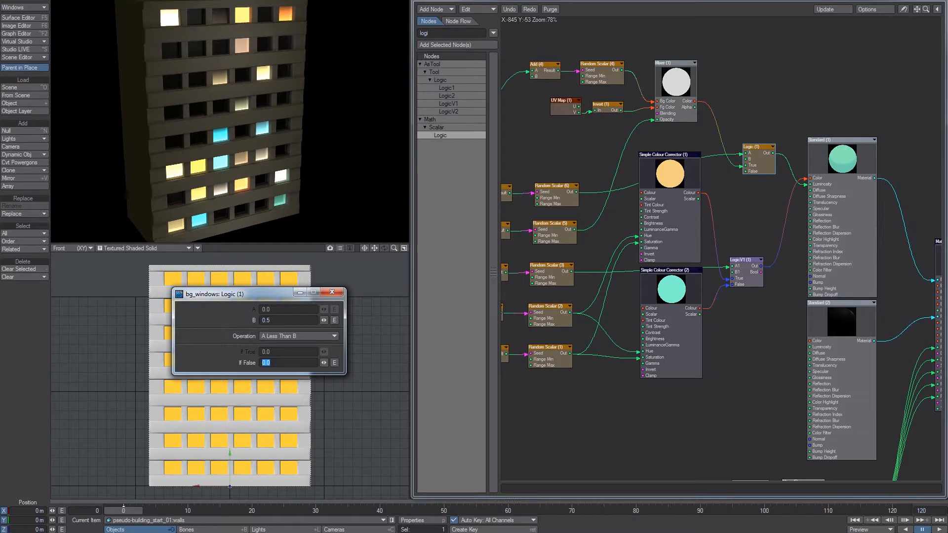
Set Logic (1)'s B value to 0.8.
click(301, 319)
text(.8)
key(Tab)
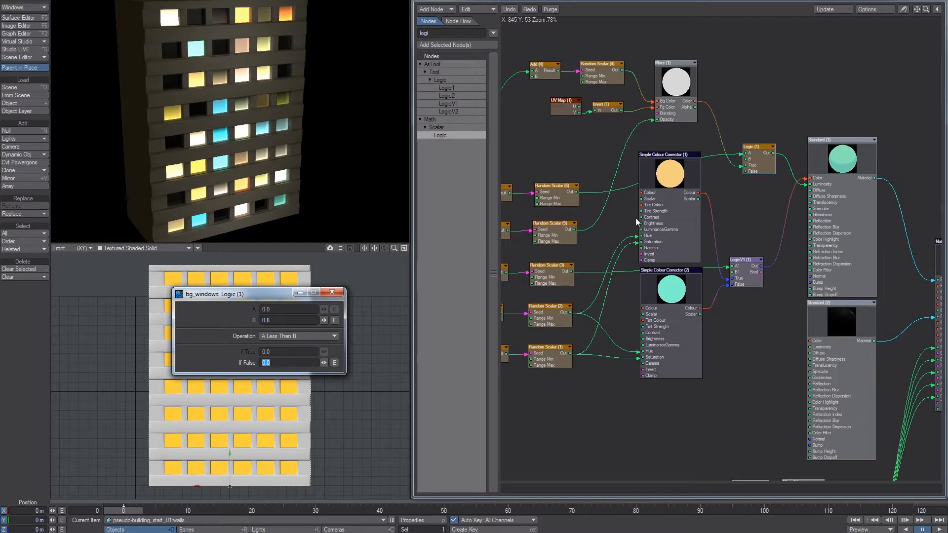
Try 48*9898 and 48*3233 as Add (6)'s B value to vary which windows are unlit.
alt+drag(672, 146, 854, 140)
double_click(670, 181)
click(292, 325)
text(4)
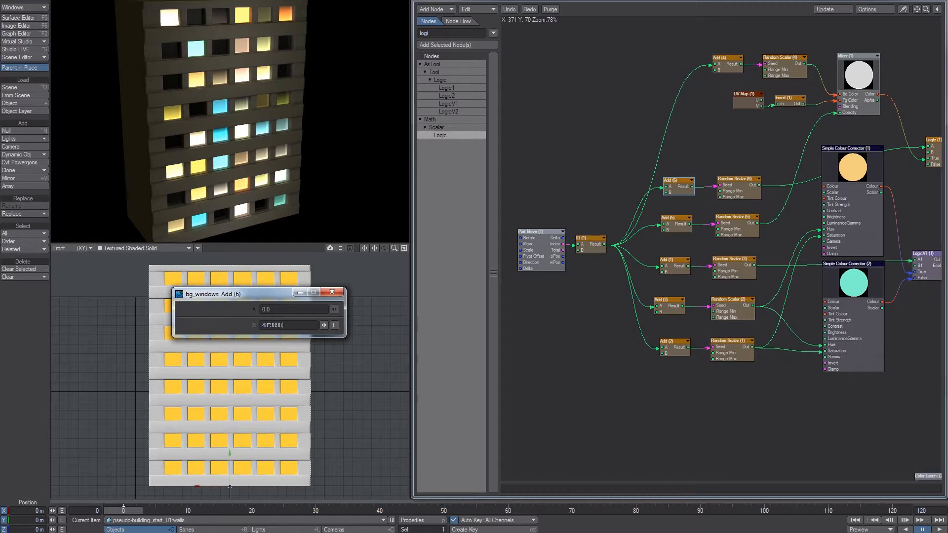
text(8*9898)
key(Return)
click(280, 326)
text(48*3233)
key(Return)
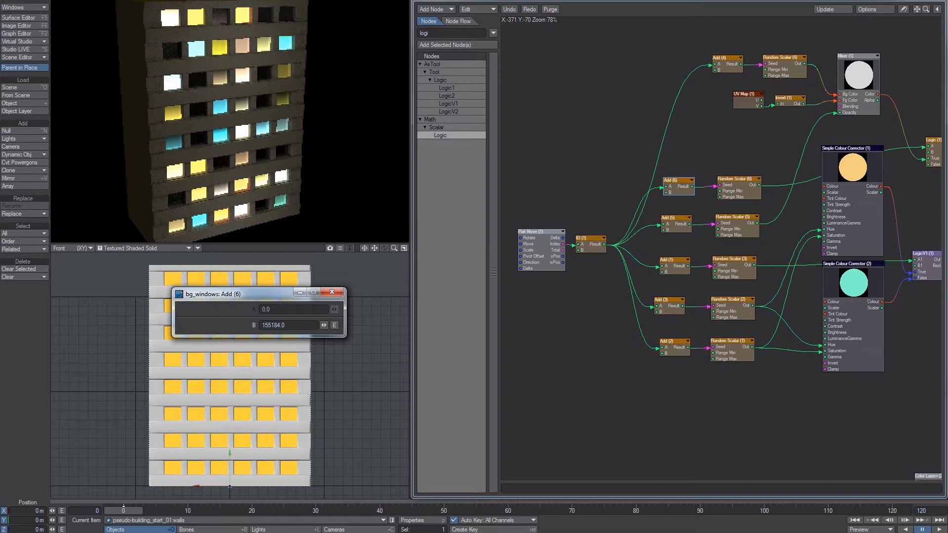
Try 48*33211 and 48*77778 as Add (6)'s B value, settle on 5376, and close the node's settings.
click(281, 326)
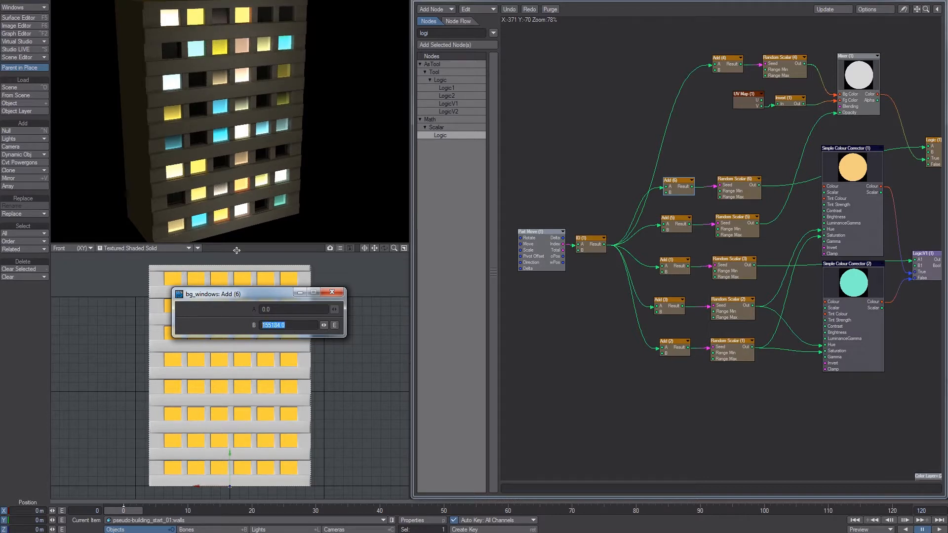
text(48*33211)
key(Return)
click(281, 326)
text(48*77778)
key(Return)
text(48*11)
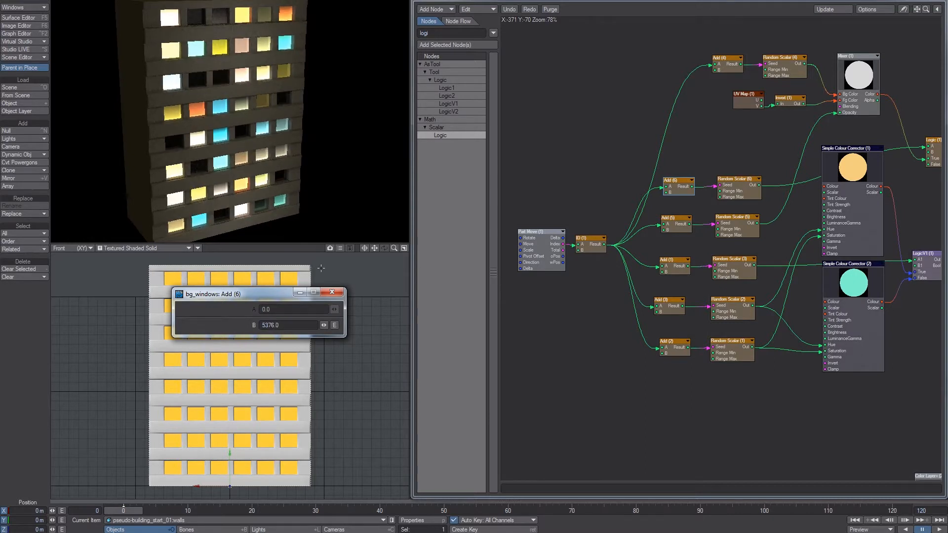
click(335, 292)
Test the blinds' height by setting Make Vector (1)'s Y value to 0 and back to 1.
middle_drag(601, 95, 567, 87)
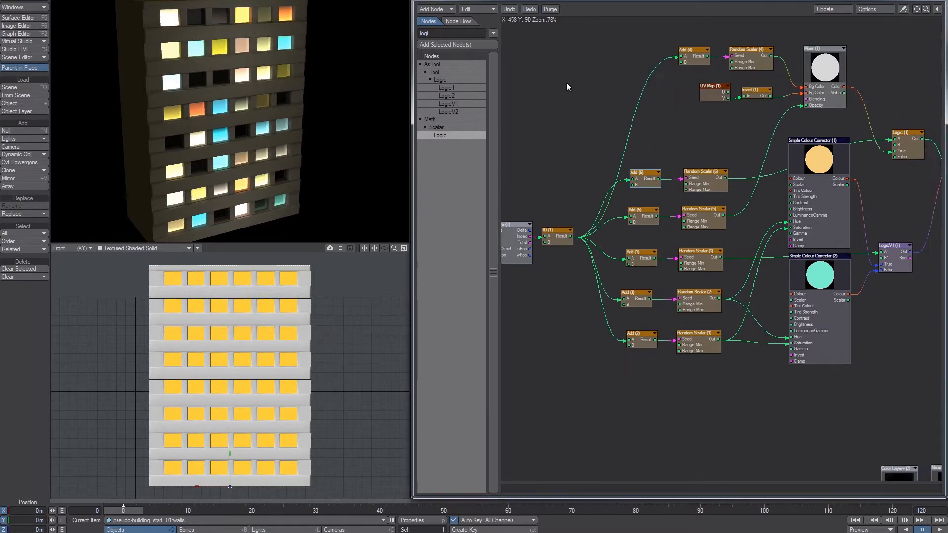
middle_drag(887, 120, 672, 124)
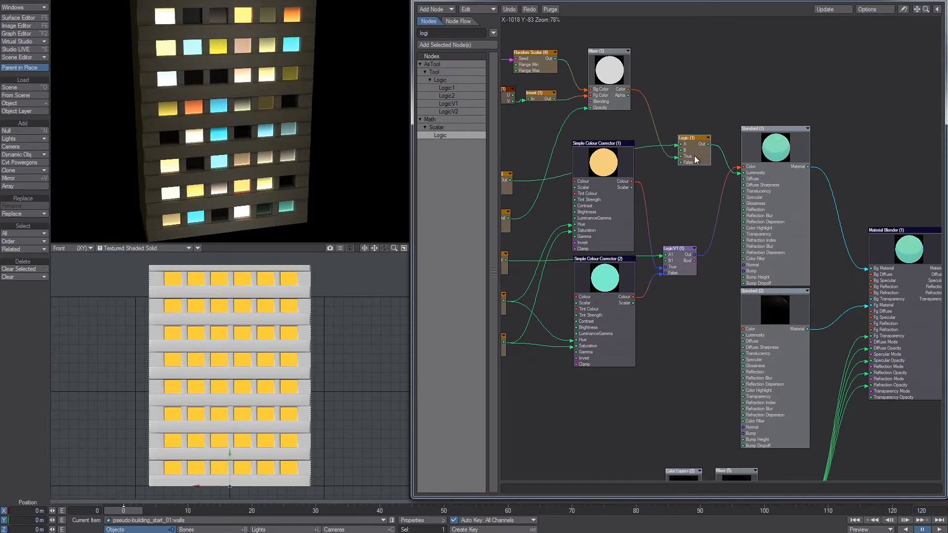
middle_drag(611, 317, 663, 119)
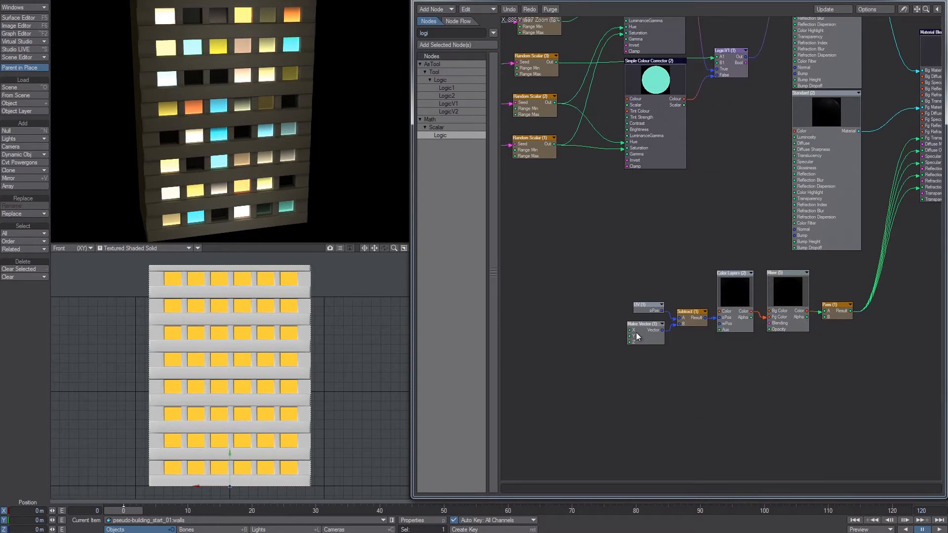
double_click(638, 332)
key(Tab)
text(0)
key(Tab)
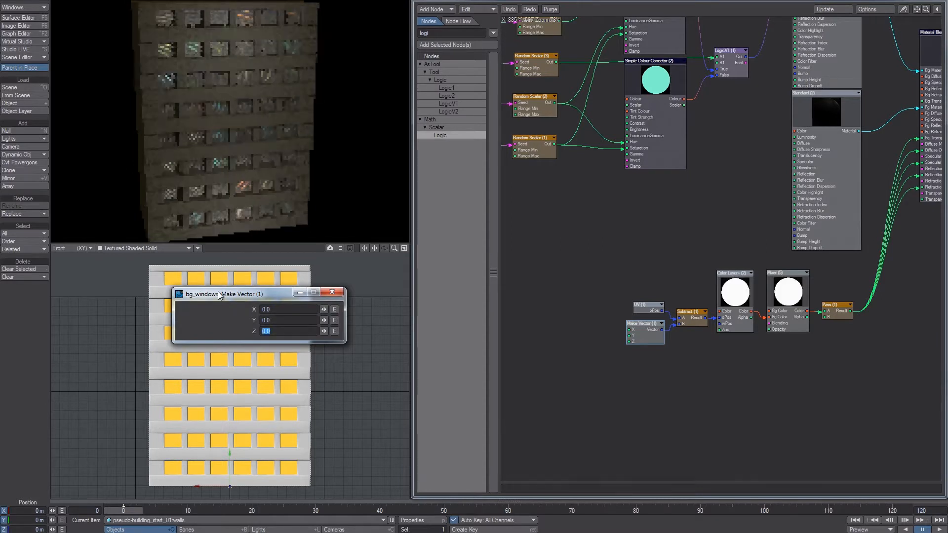
key(shift+Tab)
key(BackSpace)
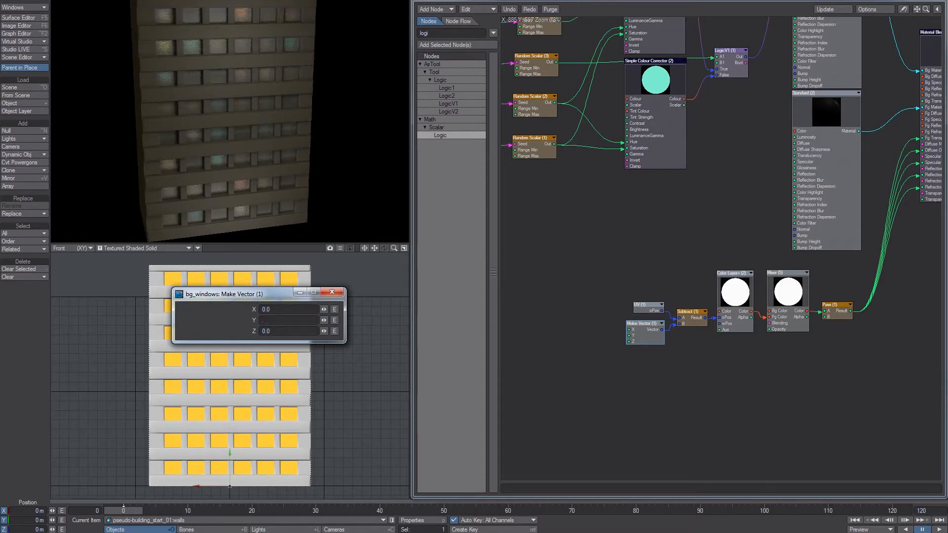
text(1)
key(Tab)
Duplicate an Add and Random Scalar pair below Add (2), and connect ID (1)'s Result to the new Add node's A input.
middle_drag(575, 235, 754, 257)
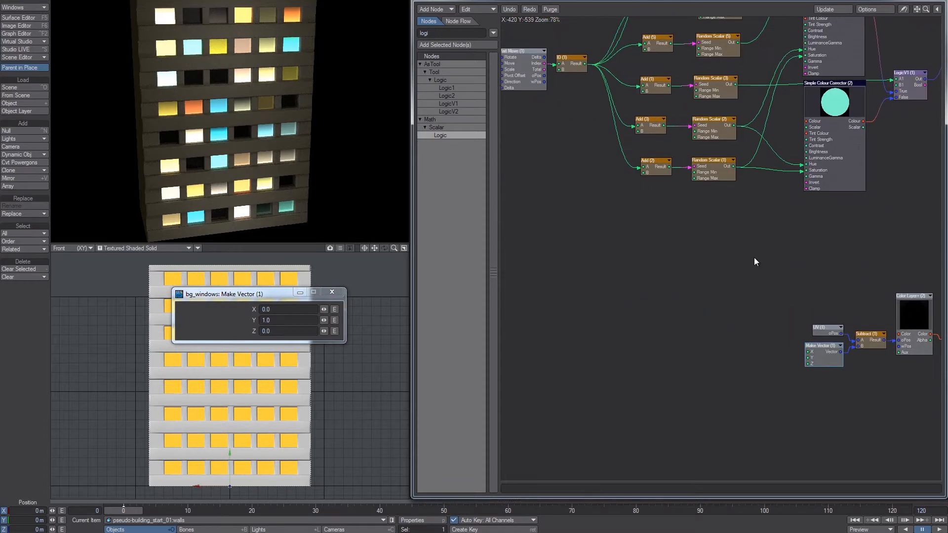
middle_drag(552, 115, 620, 164)
middle_drag(753, 240, 710, 236)
drag(655, 196, 714, 309)
key(ctrl+c)
key(ctrl+v)
click(623, 221)
drag(609, 107, 655, 307)
Set Add (7)'s B value to 48*111.
double_click(666, 303)
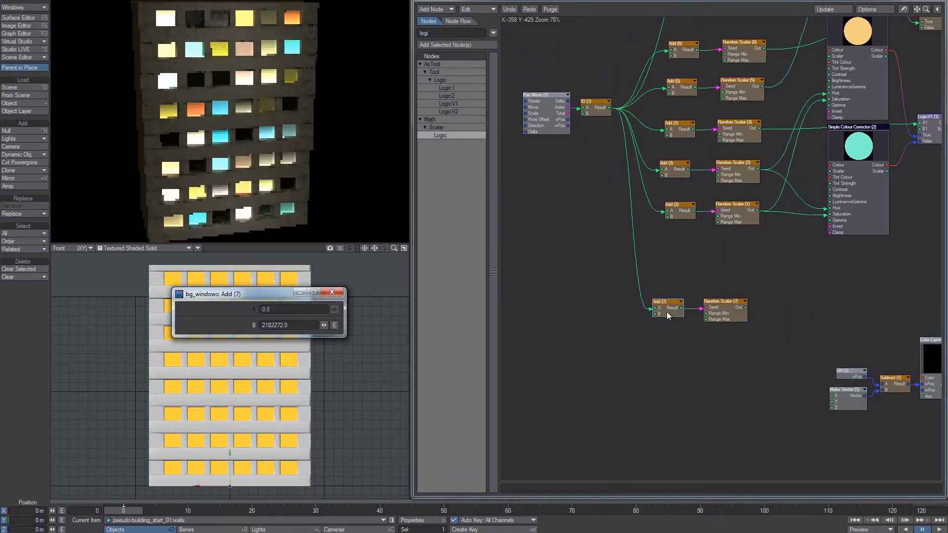
click(306, 326)
text(48)
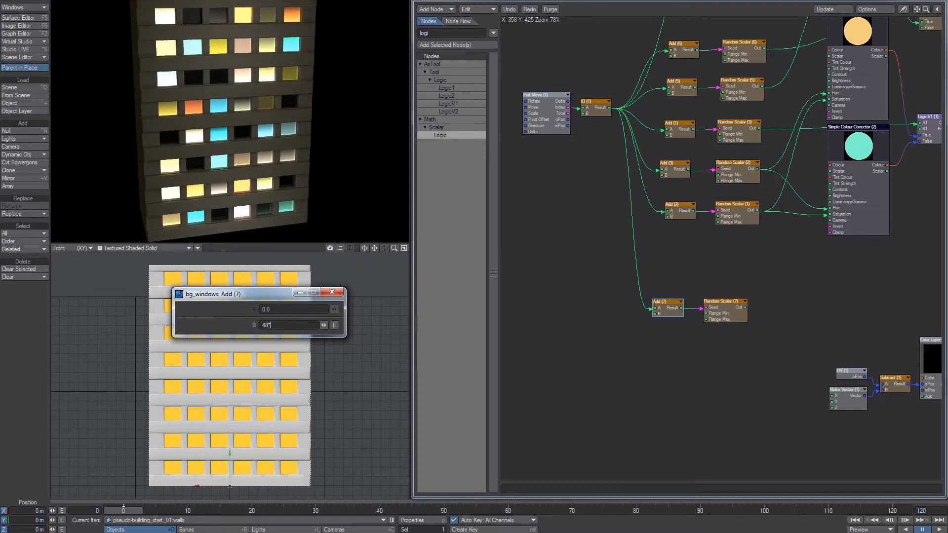
text(*1)
key(Return)
text(48*111)
key(Return)
key(1)
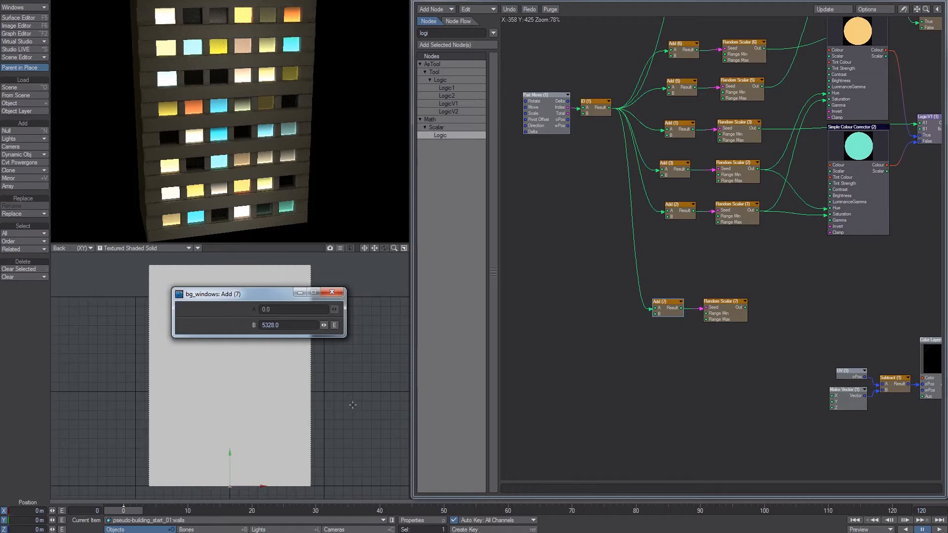
key(3)
key(1)
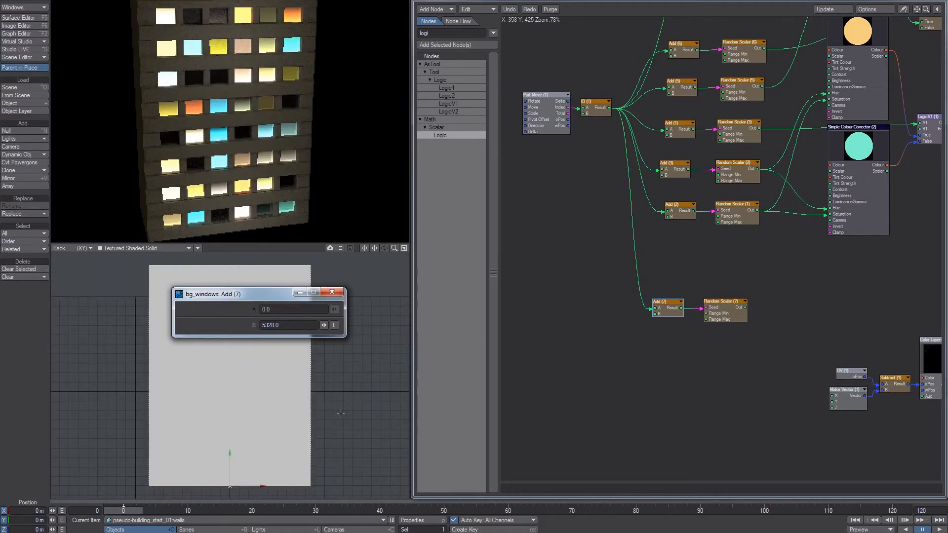
key(2)
click(62, 249)
click(79, 270)
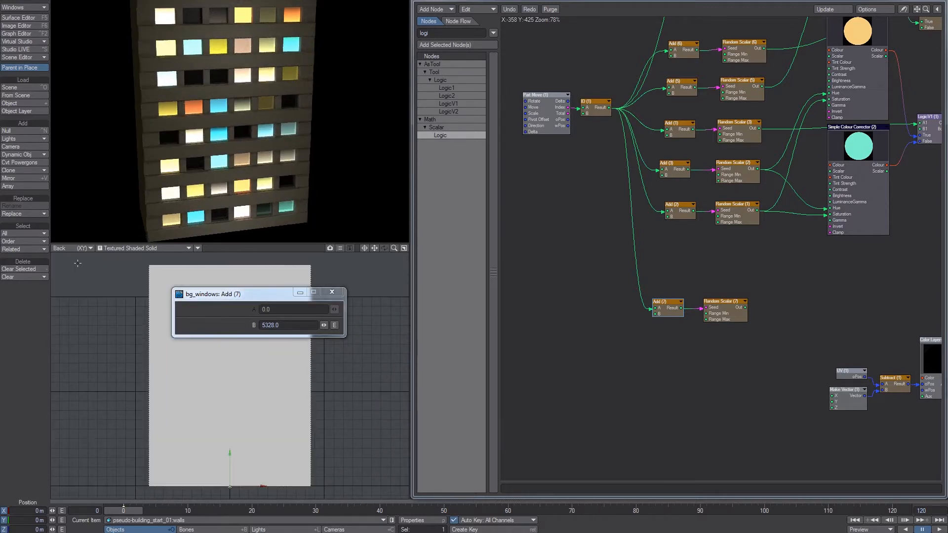
click(62, 249)
click(67, 272)
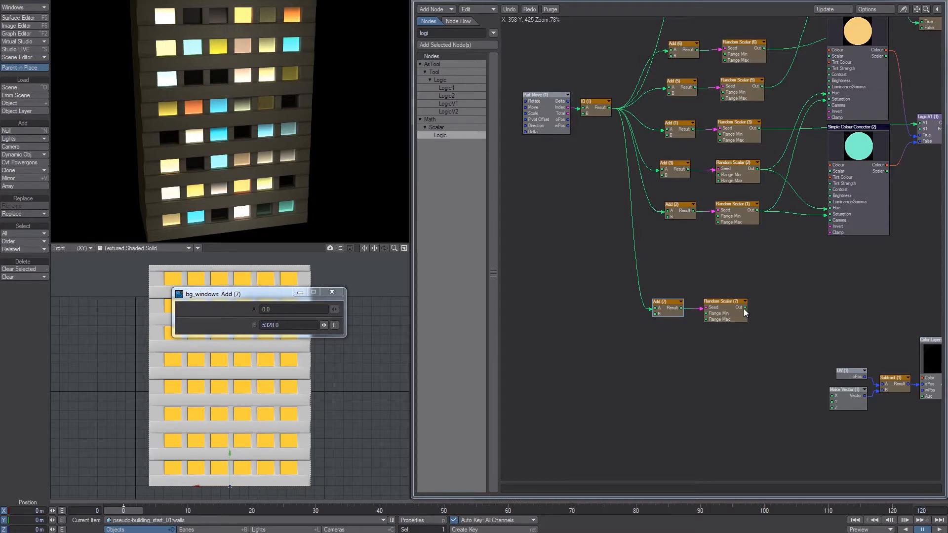
Move the Add (7) and Random Scalar (7) pair next to Make Vector (1).
drag(775, 287, 667, 316)
drag(734, 303, 802, 396)
alt+drag(765, 367, 631, 334)
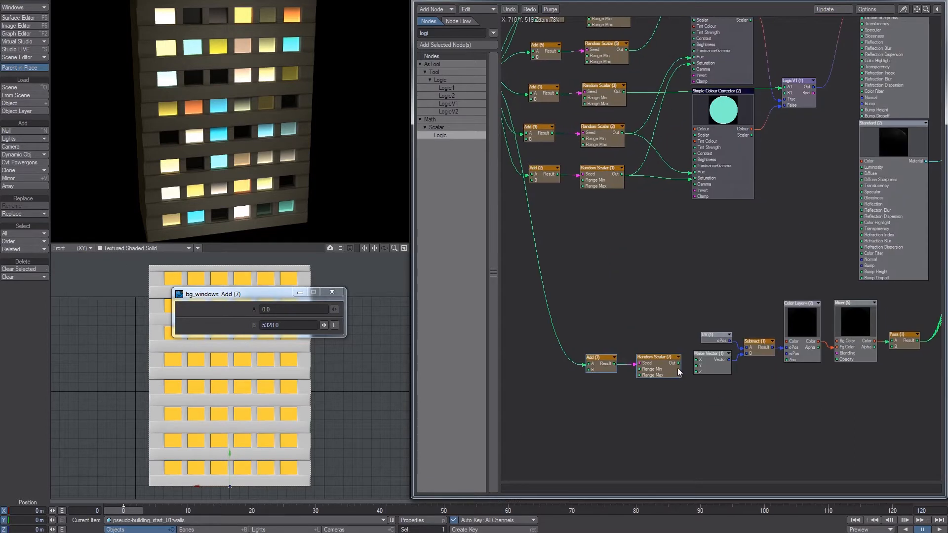
Set Random Scalar (7)'s Min Range to 0, connect its Out to Make Vector (1)'s Y input, and inspect the blinds up close.
double_click(673, 369)
key(BackSpace)
text(0)
key(Tab)
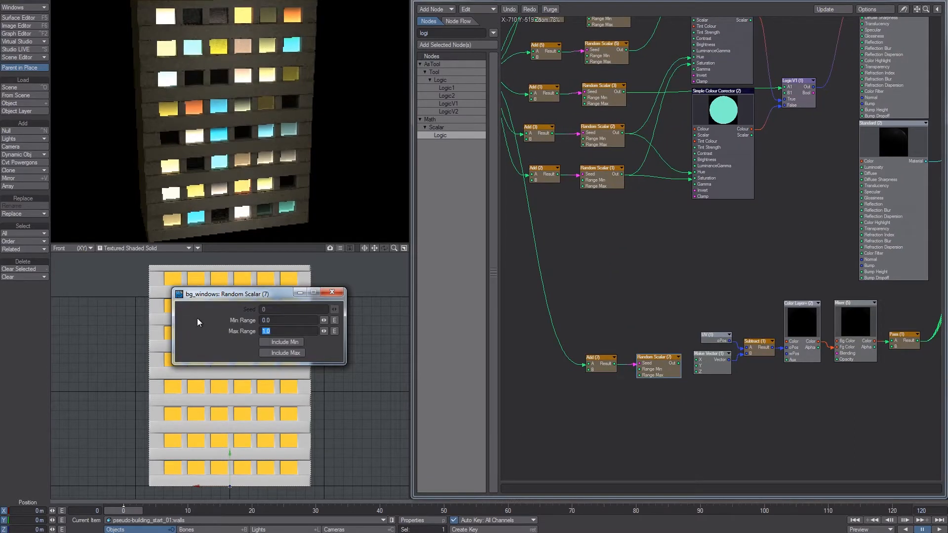
drag(680, 367, 704, 371)
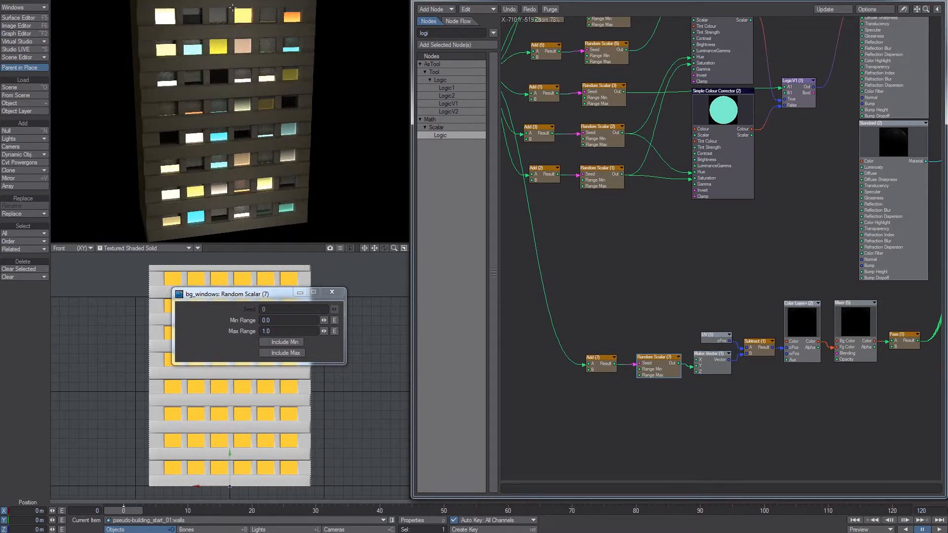
ctrl+alt+drag(208, 124, 382, 107)
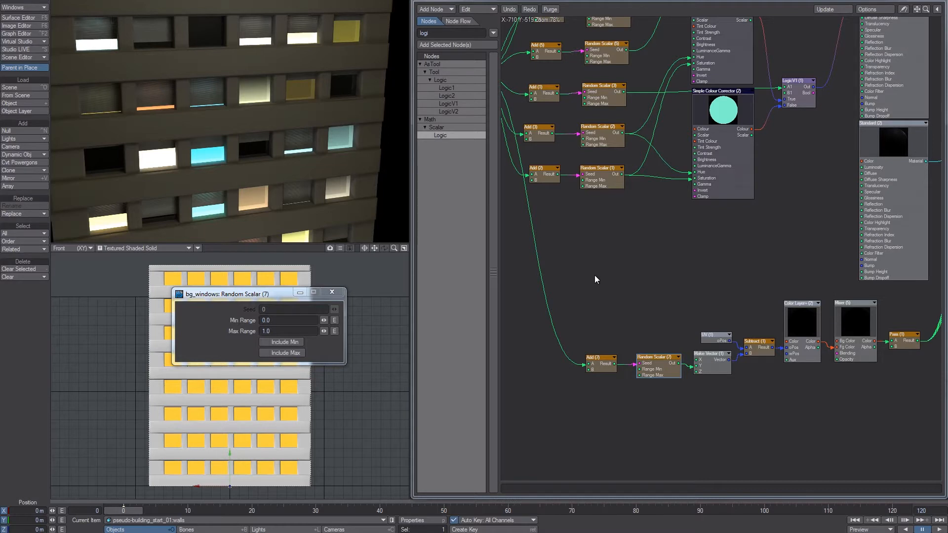
Rearrange Add (7) and Random Scalar (7) to leave more space before Make Vector (1).
middle_drag(630, 277, 741, 233)
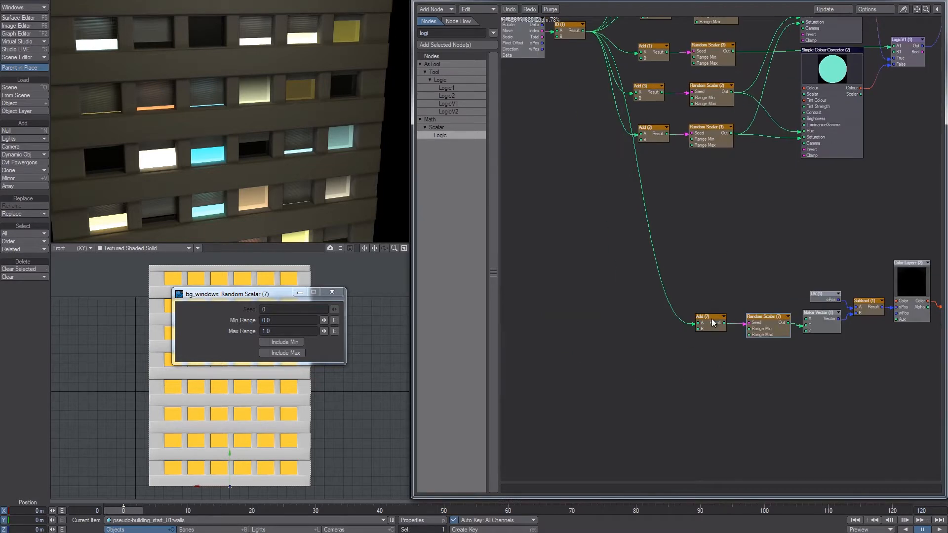
drag(712, 319, 692, 319)
middle_drag(533, 74, 593, 132)
drag(593, 132, 513, 87)
middle_drag(835, 380, 724, 336)
drag(724, 340, 701, 341)
drag(685, 294, 596, 343)
drag(682, 335, 639, 339)
Set Random Scalar (7)'s Min Range to -0.5 and Max Range to 1.5, and close its settings.
click(647, 310)
click(265, 311)
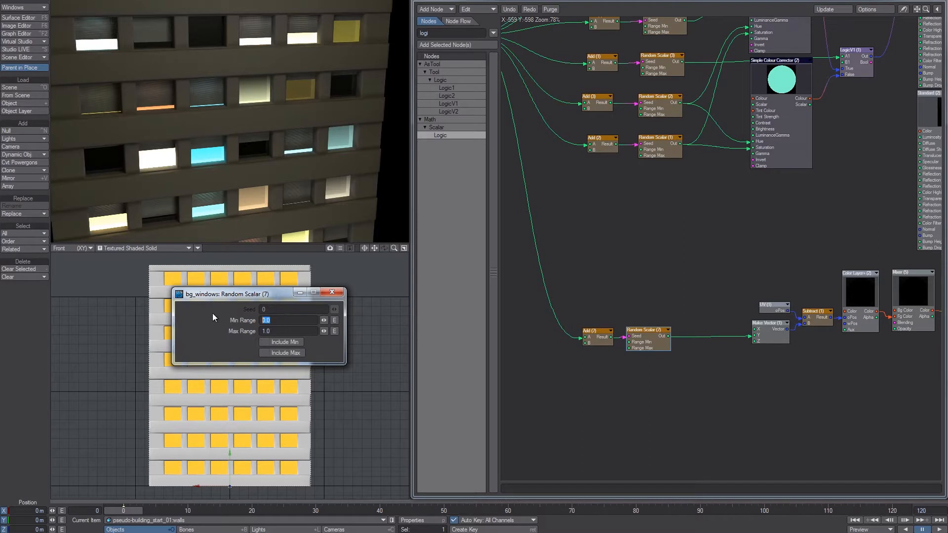
text(.0.5)
key(Tab)
text(1)
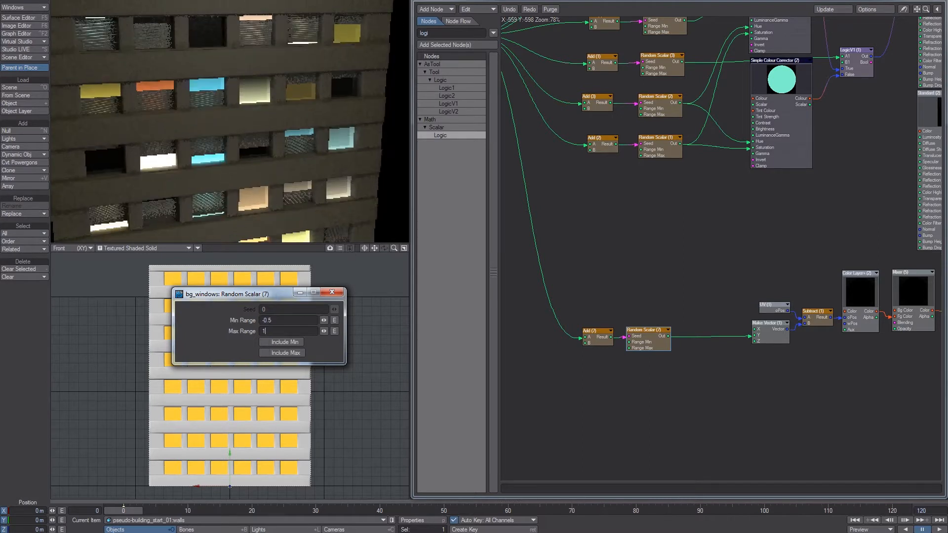
text(.5)
key(Return)
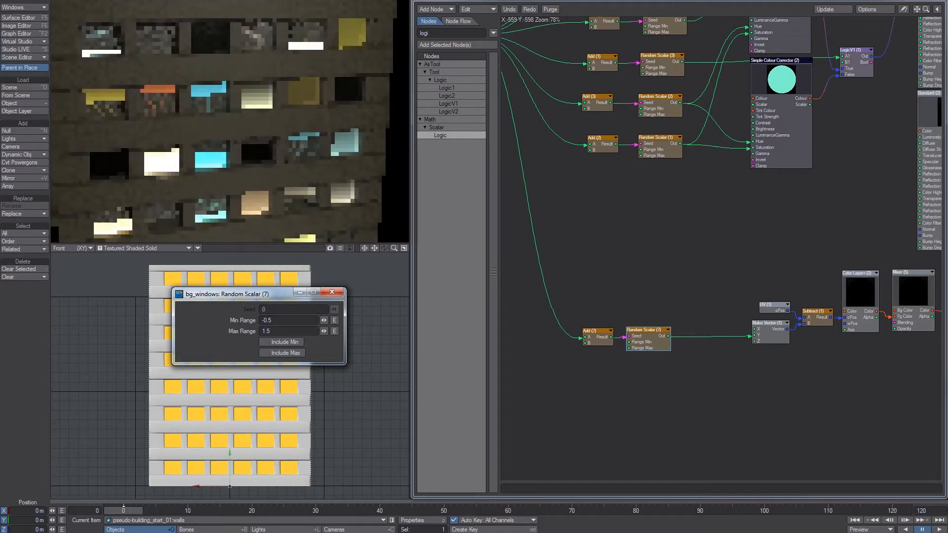
click(334, 292)
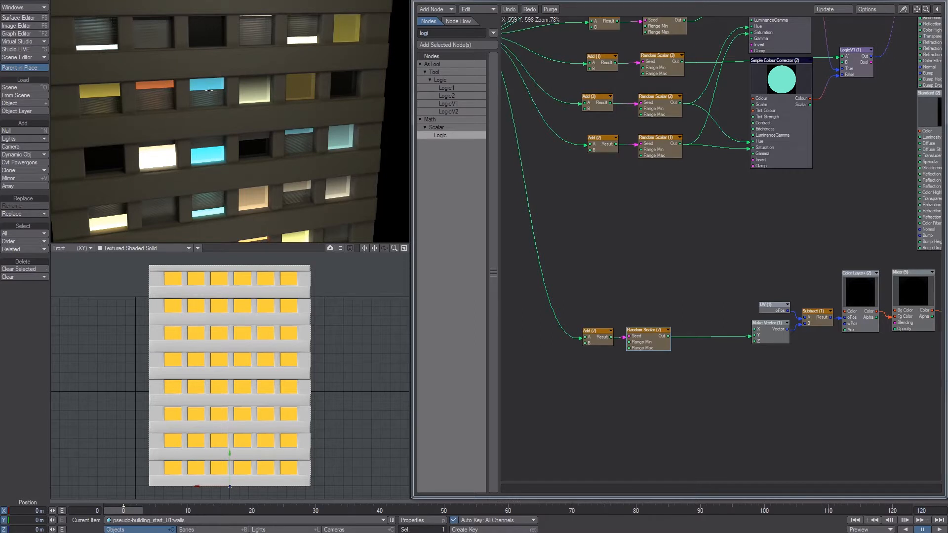
Shift Add (7) and Random Scalar (7) further from Make Vector (1) and insert a Math Scalar Clamp node between Random Scalar (7) and Make Vector (1).
drag(659, 310, 570, 328)
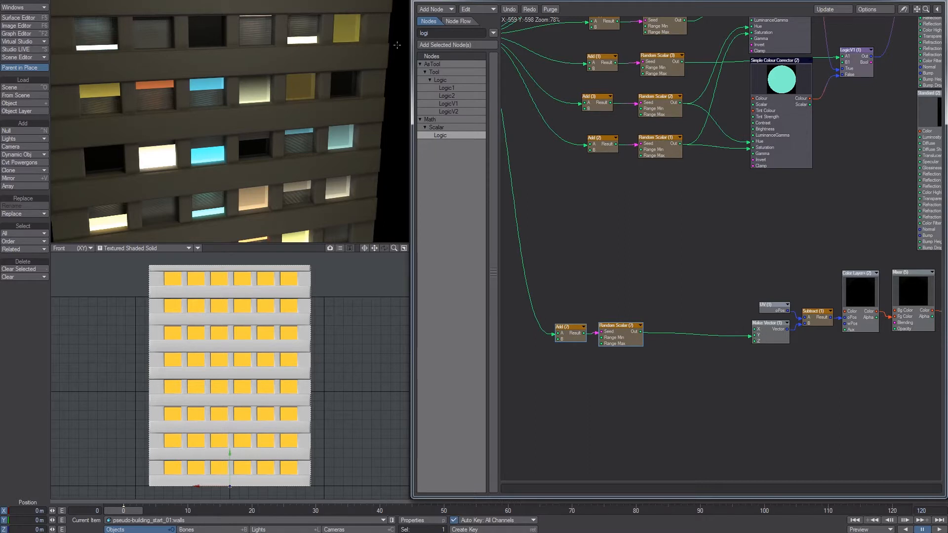
text(clam)
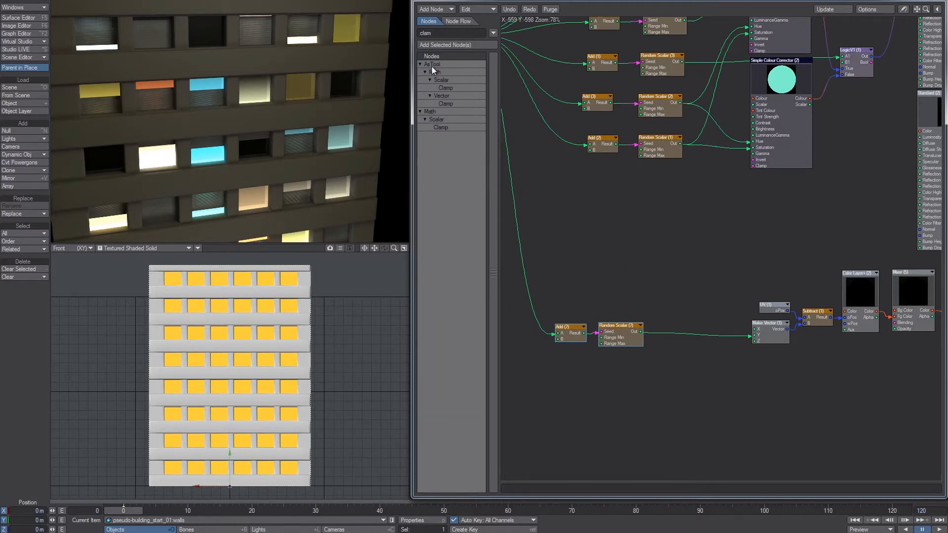
double_click(453, 127)
drag(725, 252, 730, 318)
drag(640, 332, 713, 345)
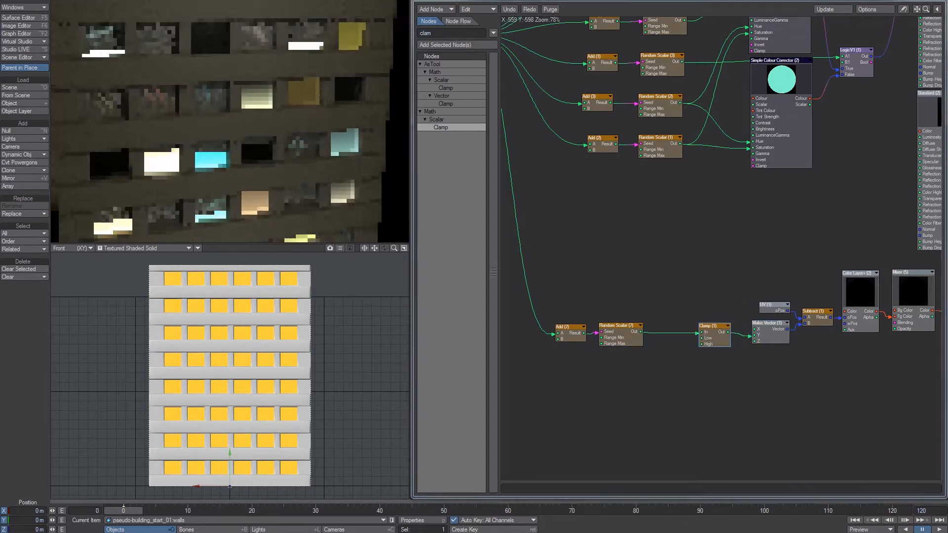
Set Random Scalar (7)'s Min Range to 0 and Max Range to 1.
double_click(615, 339)
text(0)
key(Tab)
text(1)
key(Return)
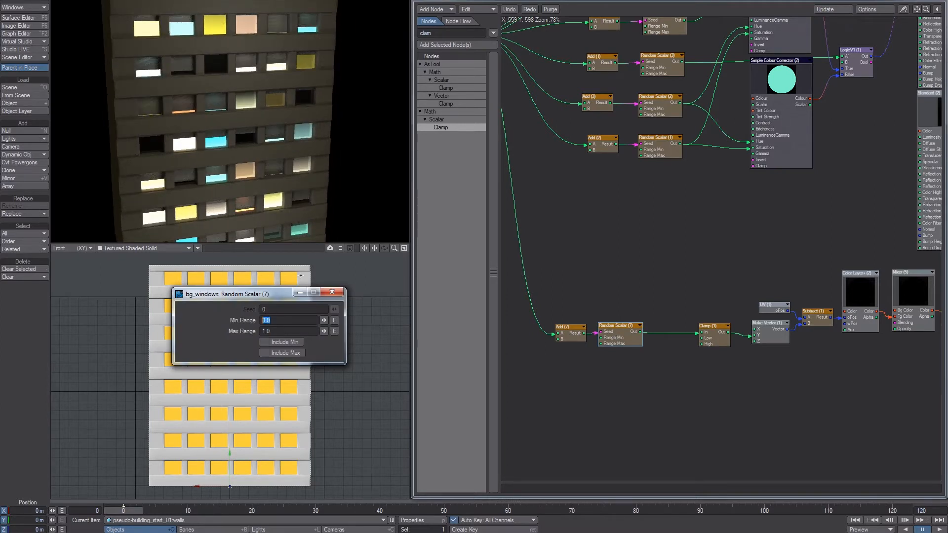
Narrow Random Scalar (7)'s range to Min 0.5 and Max 0.6, and inspect the blinds' height.
text(.5)
key(Tab)
text(.6)
key(Return)
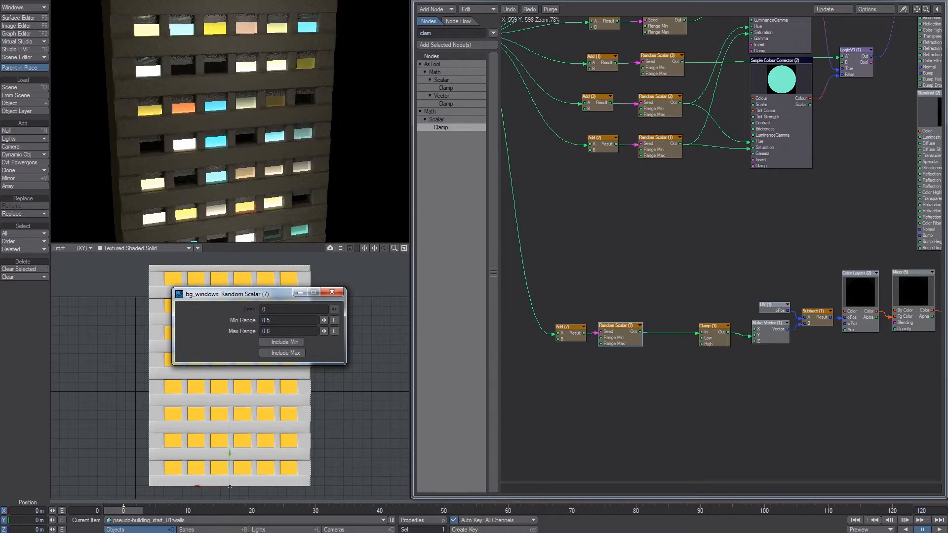
scroll(354, 85, up, 4)
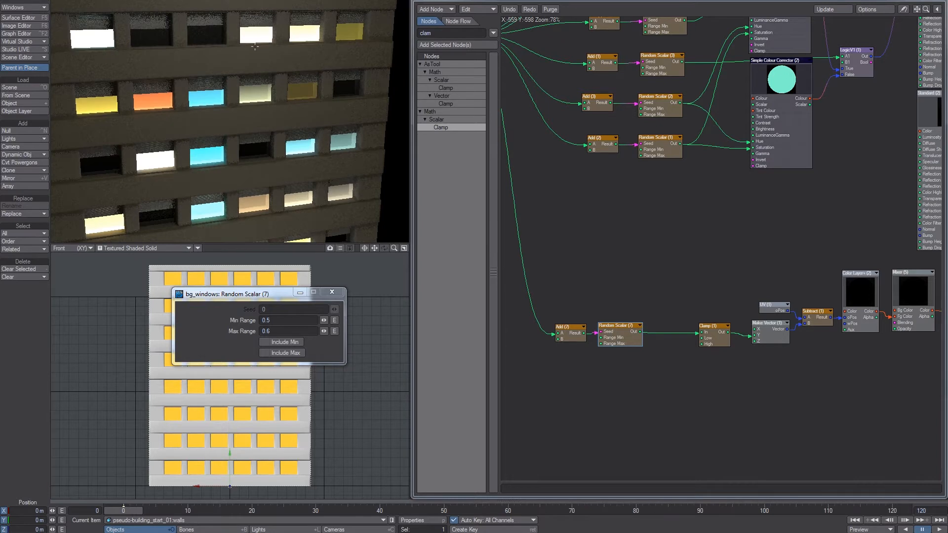
Set Random Scalar (7)'s Min Range to 0.25 and Max Range to 0.75, and check the blinds' variation.
click(275, 321)
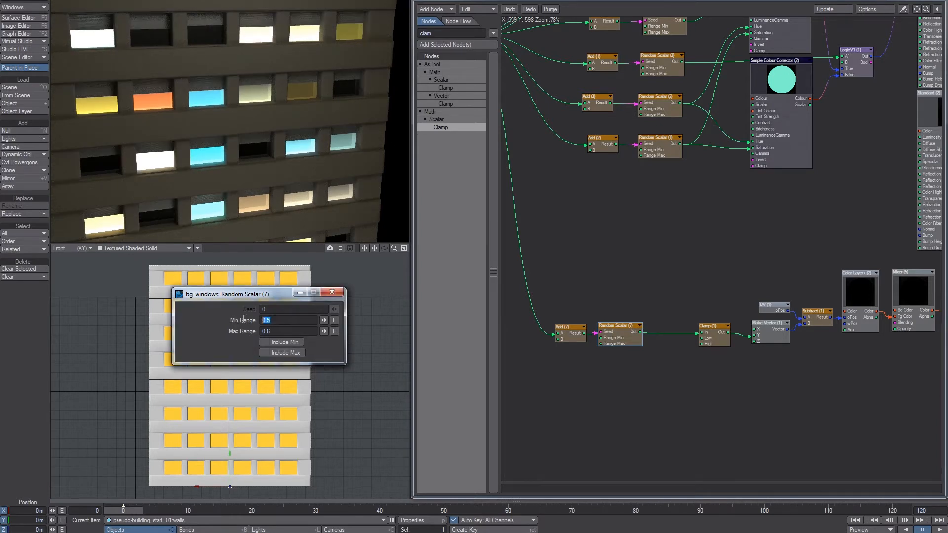
text(0.25)
key(Tab)
text(0.75)
key(Tab)
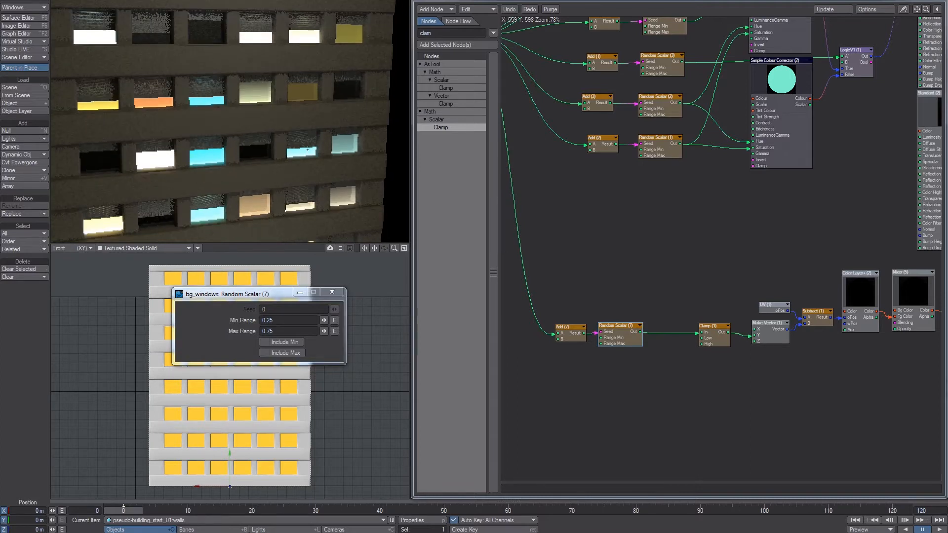
scroll(317, 91, down, 4)
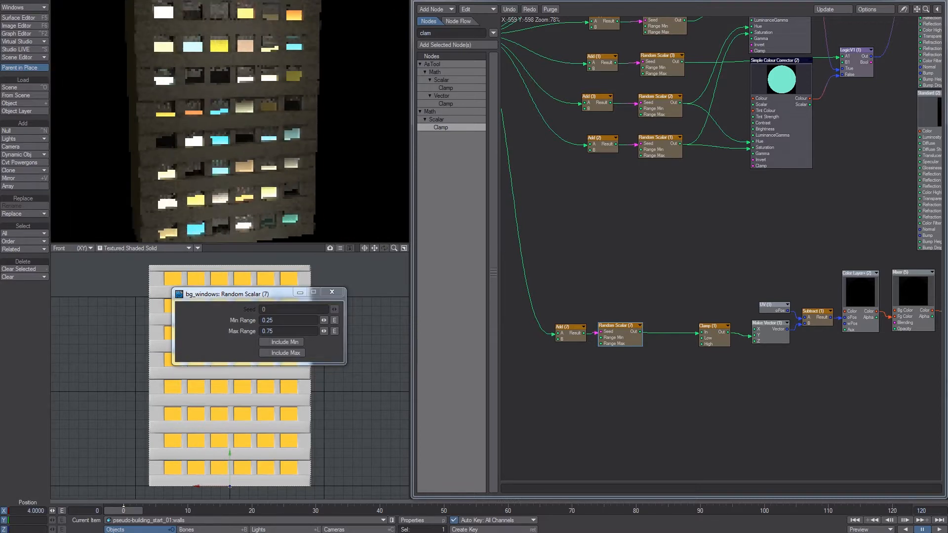
Widen Random Scalar (7)'s range to Min -0.5 and Max 1.5, and inspect the windows on different floors.
scroll(317, 91, up, 1)
drag(276, 321, 203, 316)
text(-0.5)
key(Tab)
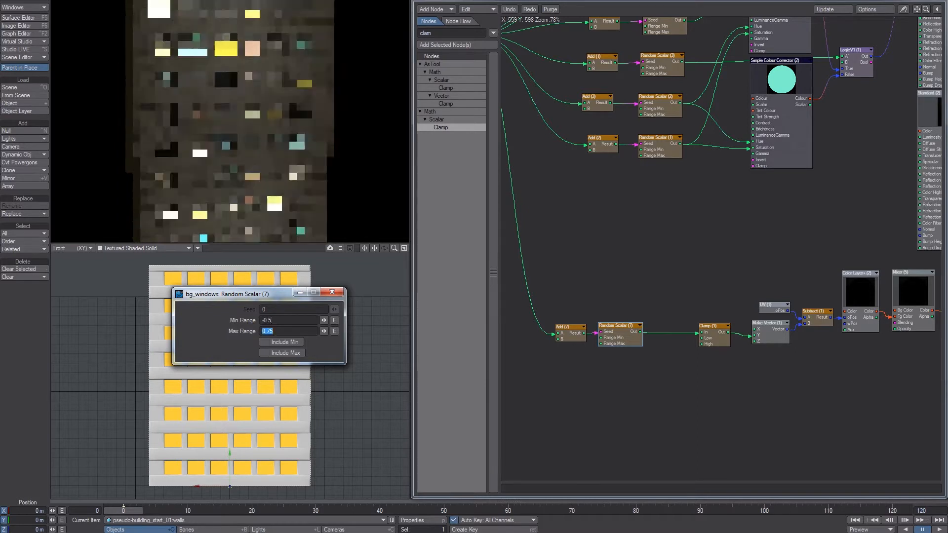
text(1.5)
key(Return)
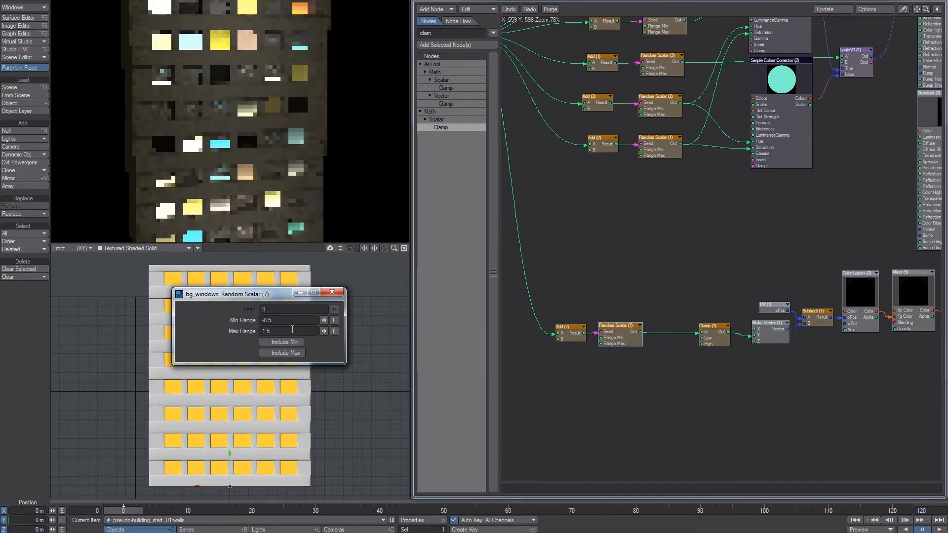
scroll(230, 121, up, 3)
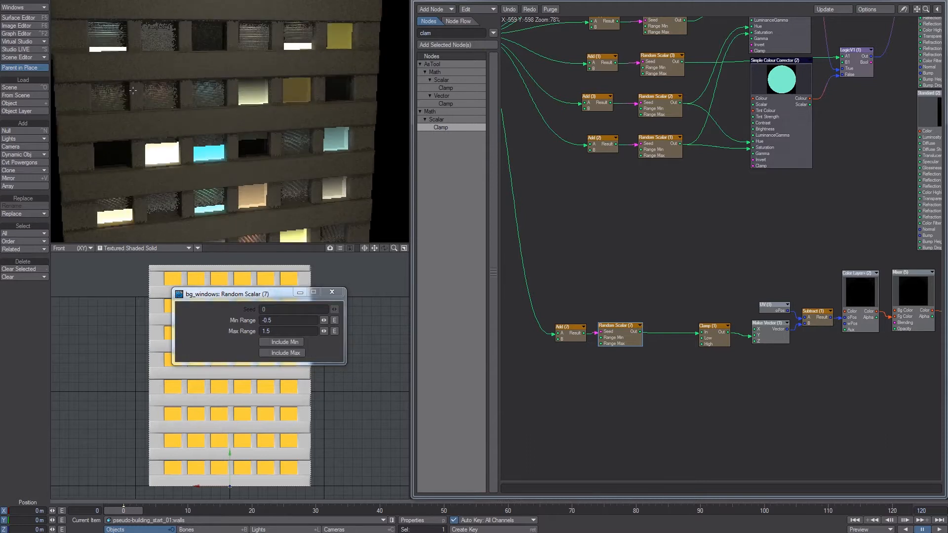
scroll(230, 121, up, 3)
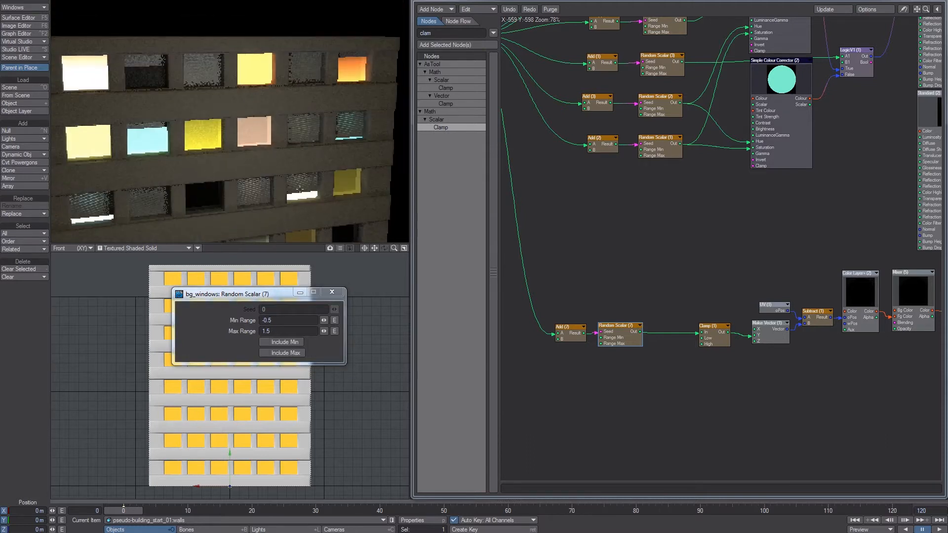
alt+shift+drag(183, 220, 180, 187)
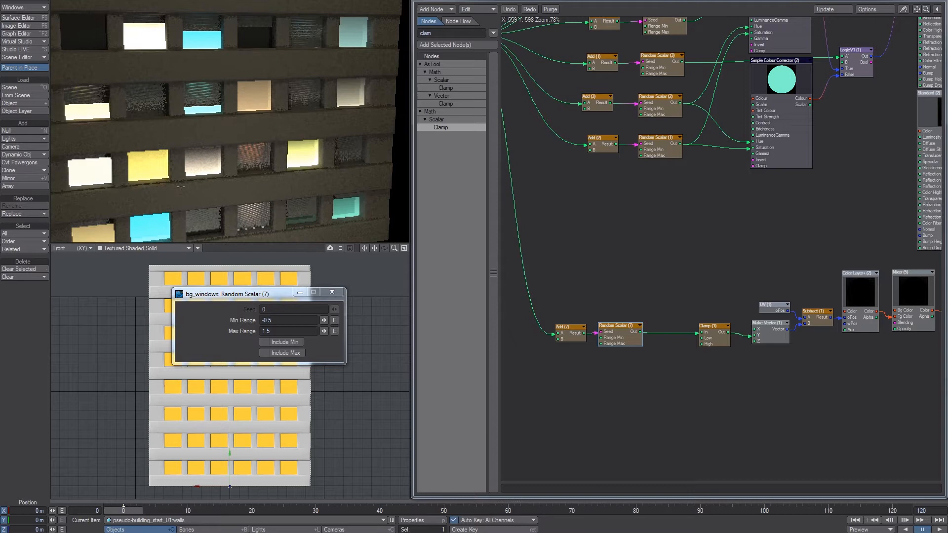
Set Random Scalar (7)'s Min Range to -0.25 and Max Range to 1.25, close its settings, and review the whole building.
click(285, 320)
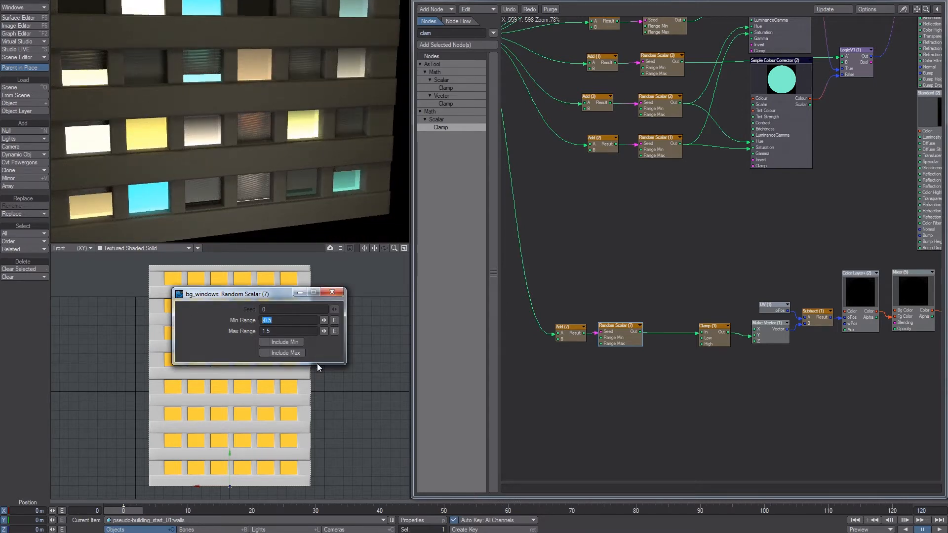
text(-)
key(Tab)
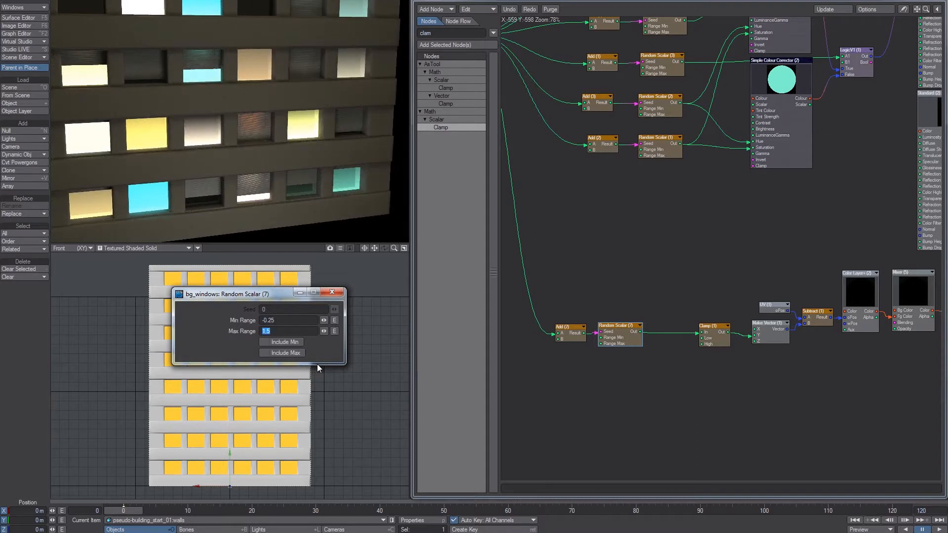
text(1.25)
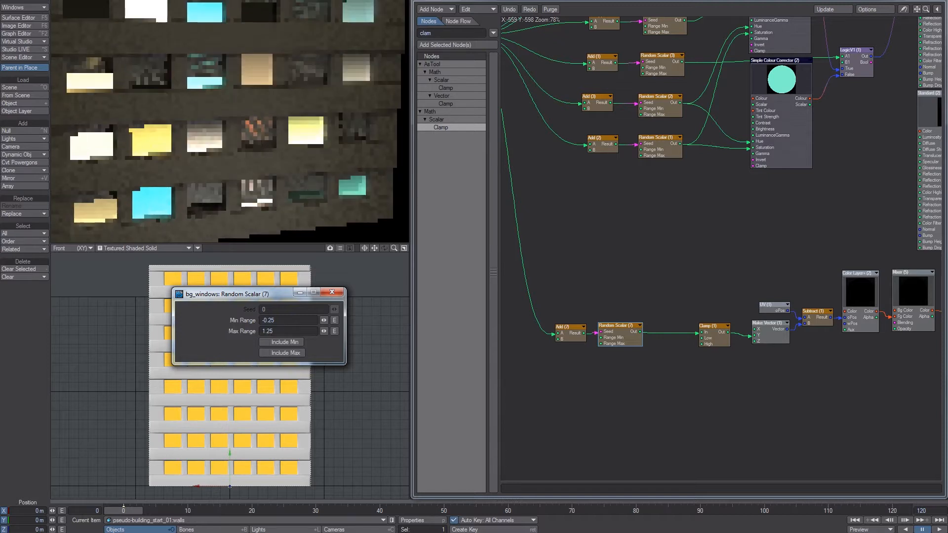
click(332, 292)
scroll(357, 95, up, 5)
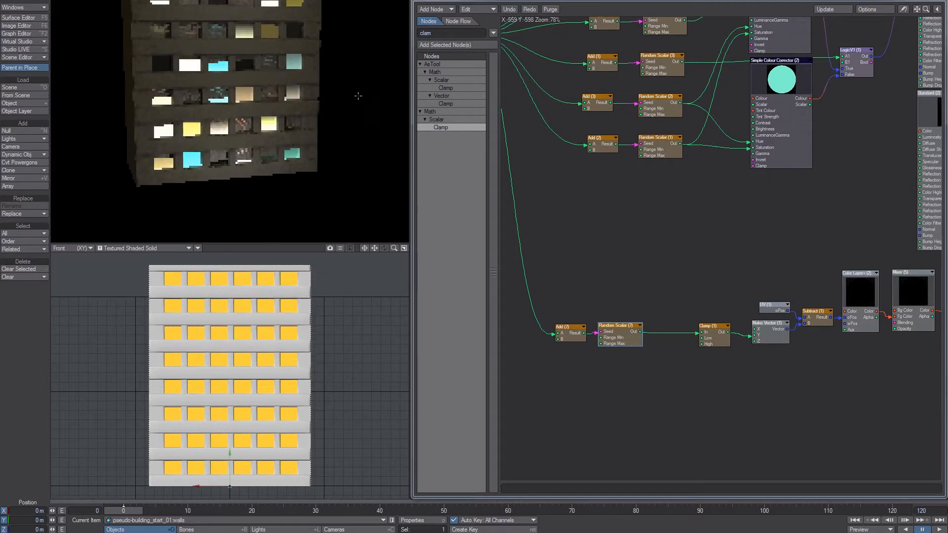
alt+shift+drag(358, 95, 239, 100)
scroll(336, 22, down, 4)
scroll(216, 130, up, 2)
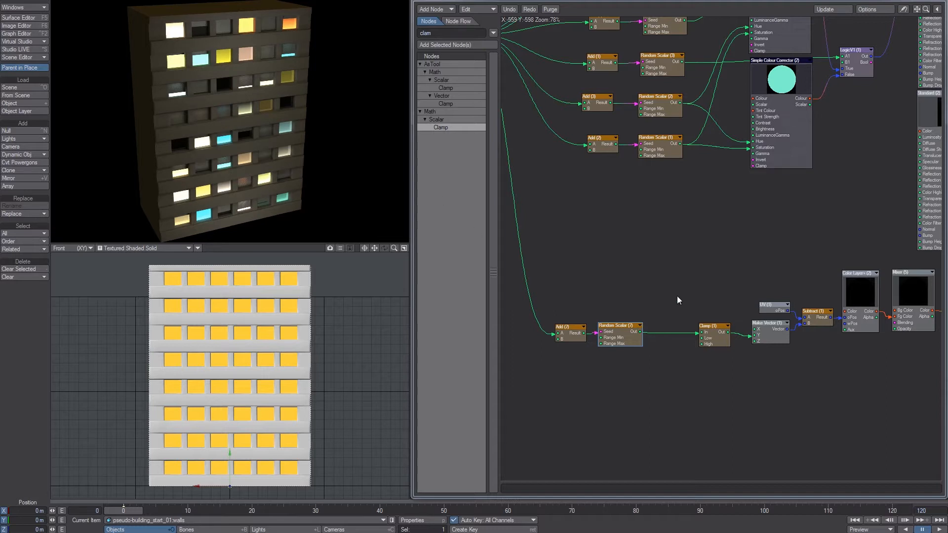
Make room in the blinds chain and add a Math Scalar Add node after Random Scalar (7) and Clamp (1).
drag(636, 319, 611, 317)
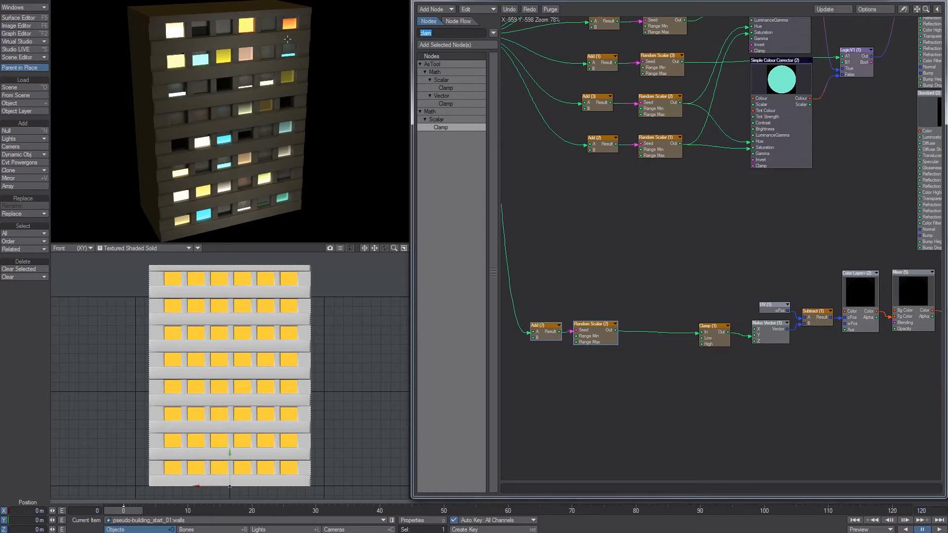
text(add)
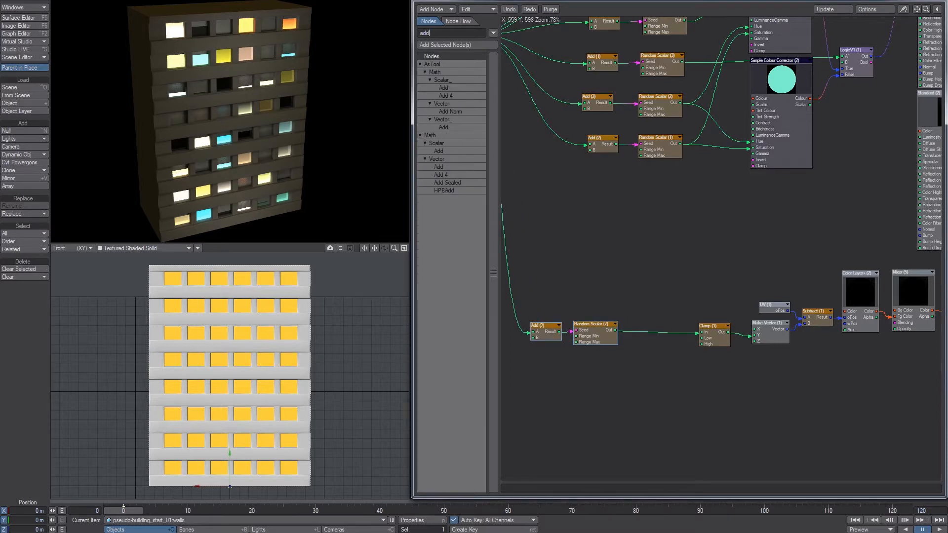
double_click(443, 149)
drag(733, 248, 667, 324)
drag(610, 331, 686, 352)
drag(661, 349, 678, 365)
drag(713, 326, 525, 352)
drag(645, 332, 584, 334)
Duplicate Clamp (1), connect the copy between Add (8) and Make Vector (1), and line the nodes up in a row.
click(592, 355)
click(601, 337)
key(ctrl+c)
key(ctrl+v)
drag(723, 253, 709, 339)
drag(607, 330, 755, 336)
drag(673, 372, 694, 333)
drag(646, 356, 650, 335)
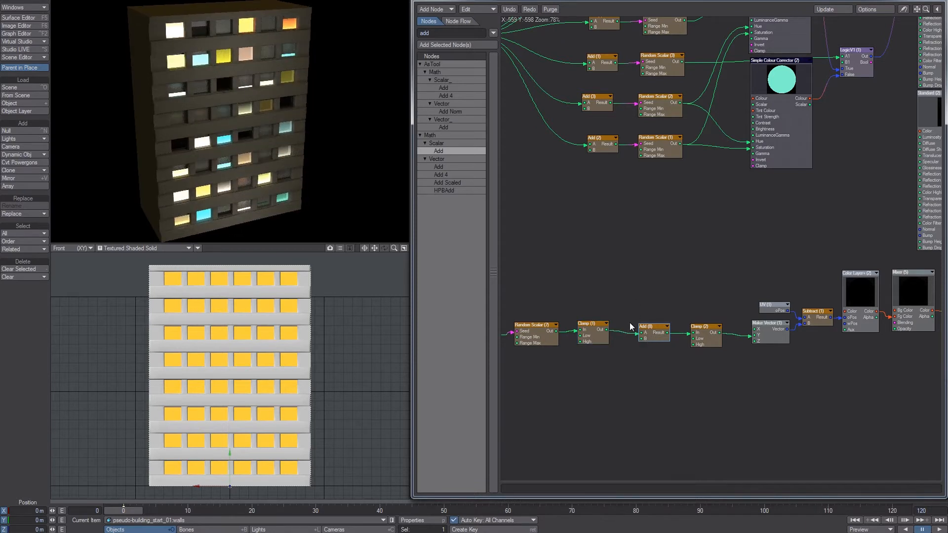
Add a Tools Mixer node and a Constant Scalar node, placed side by side below the blinds' node chain.
middle_drag(630, 324, 643, 319)
text(mixer)
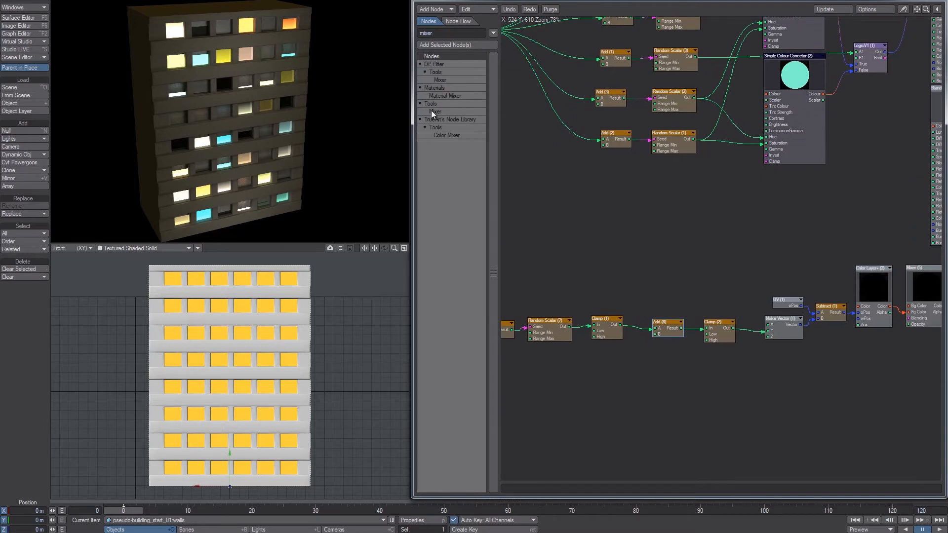
double_click(431, 111)
drag(741, 262, 610, 427)
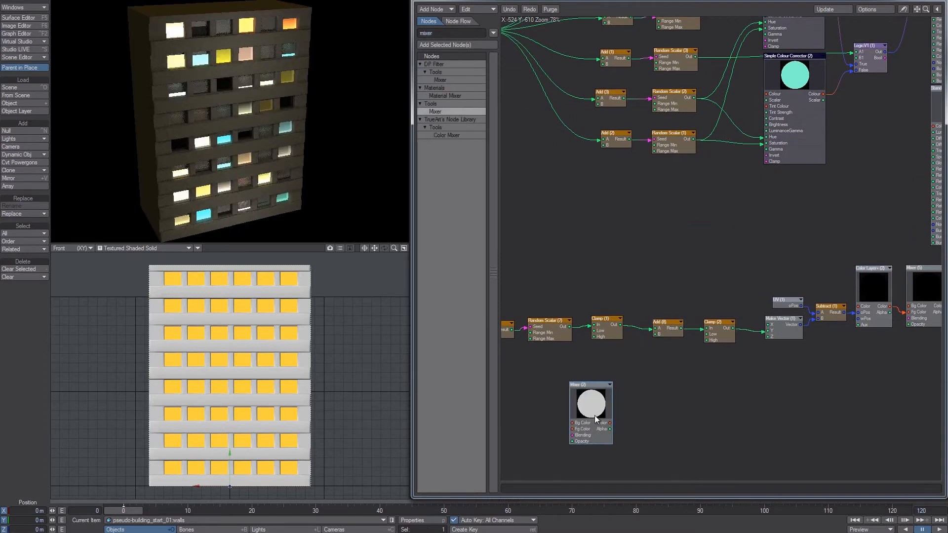
double_click(443, 33)
text(scal)
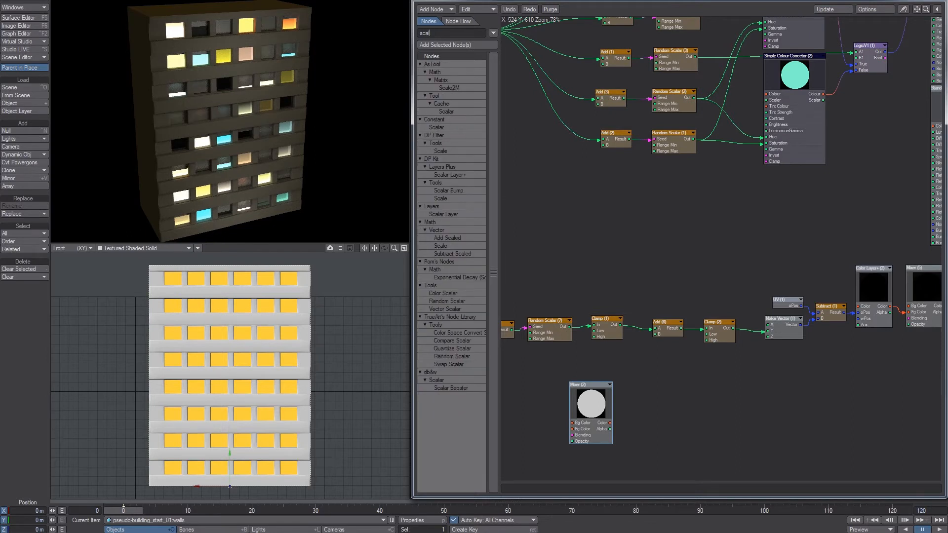
double_click(454, 128)
middle_drag(645, 226, 719, 181)
drag(795, 203, 602, 372)
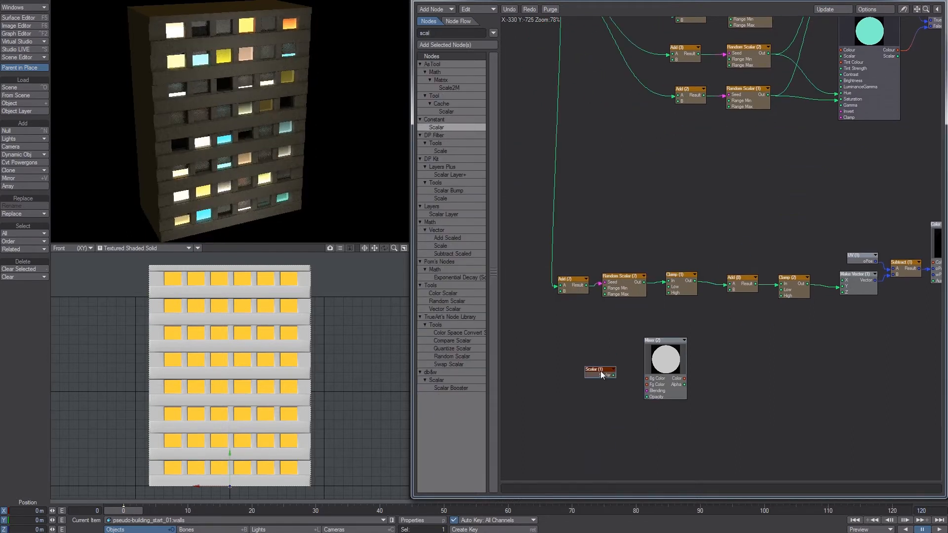
Set Mixer (2)'s Fg Color to white with V at 255.
double_click(662, 365)
right_click(311, 321)
drag(310, 321, 338, 321)
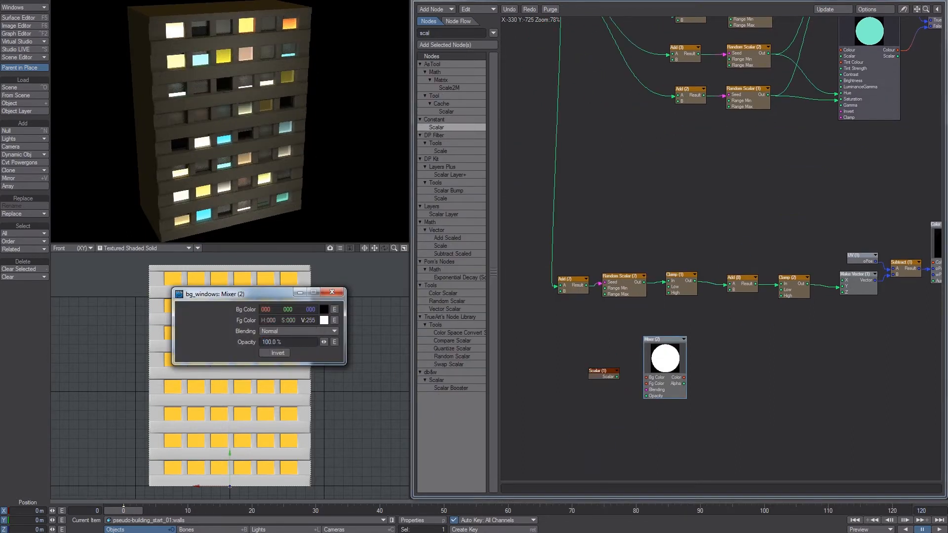
Set the constant Scalar (1) node's value to -1.0.
double_click(611, 376)
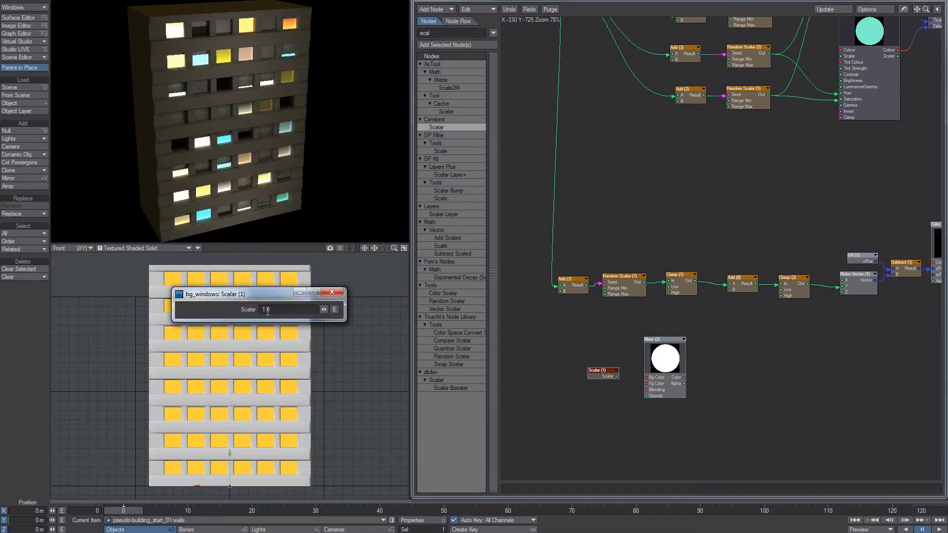
text(-1.0)
key(Return)
Connect Scalar (1) to Mixer (2)'s Bg Color and the mixer's Color output to Add (8)'s B input, tidying both nodes' positions.
drag(616, 377, 750, 289)
drag(671, 351, 683, 346)
drag(710, 417, 629, 359)
drag(630, 361, 631, 352)
click(681, 351)
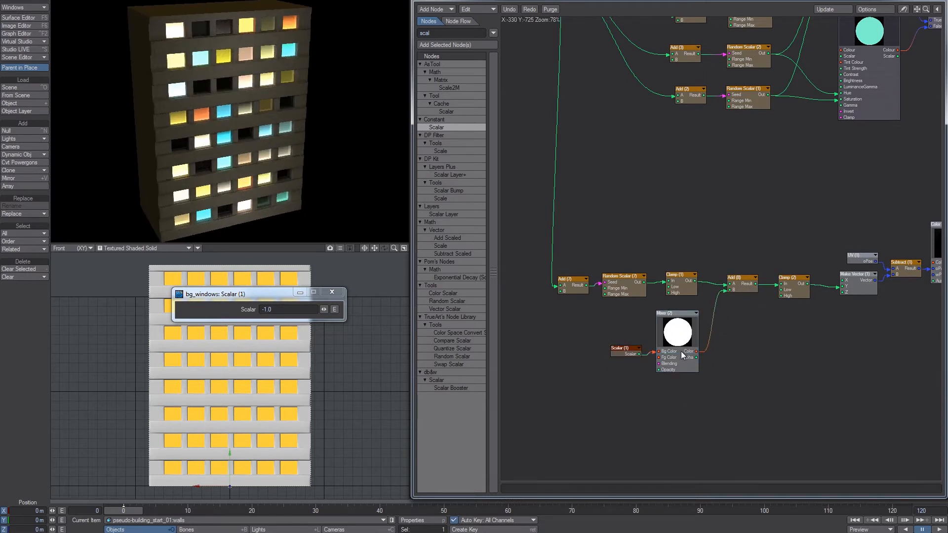
Set Mixer (2)'s Opacity to 50%.
double_click(682, 354)
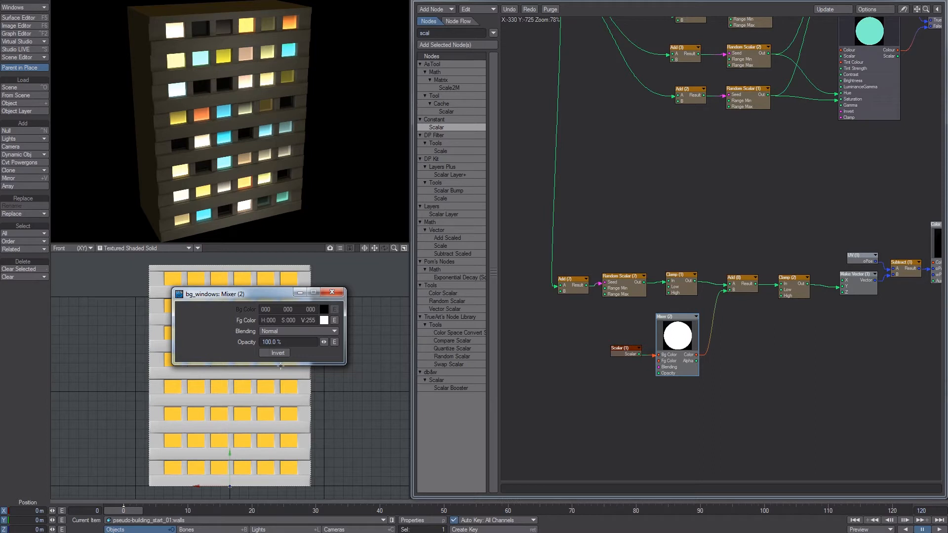
drag(295, 342, 205, 345)
text(50)
key(Return)
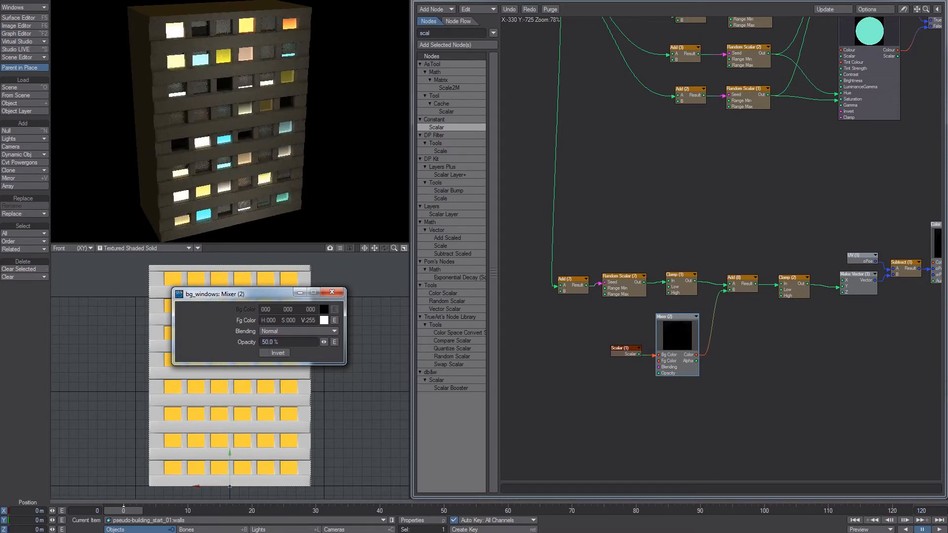
Detach and reattach Mixer (2)'s Color output at Add (8)'s B input, nudge the mixer, and set its Opacity to 0%.
drag(724, 295, 725, 291)
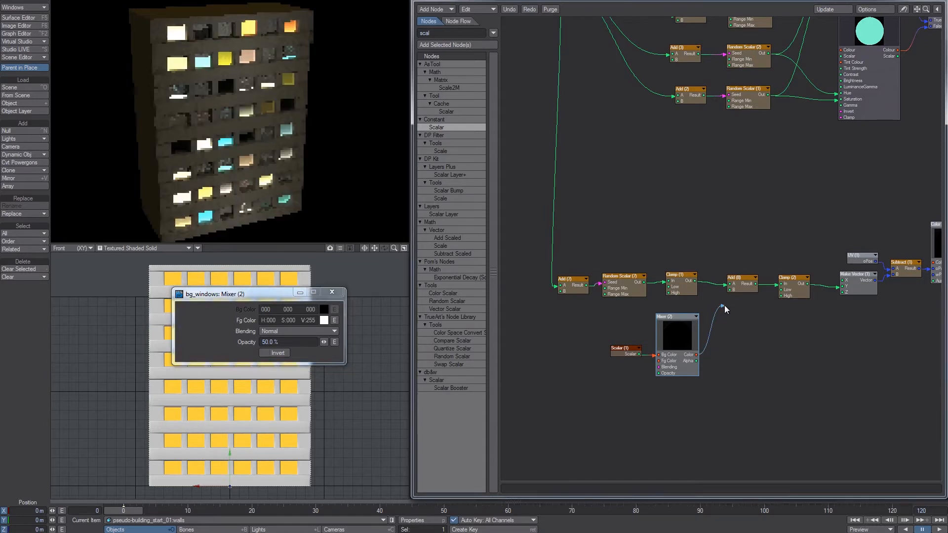
drag(680, 323, 676, 321)
drag(292, 342, 173, 345)
text(0)
key(Return)
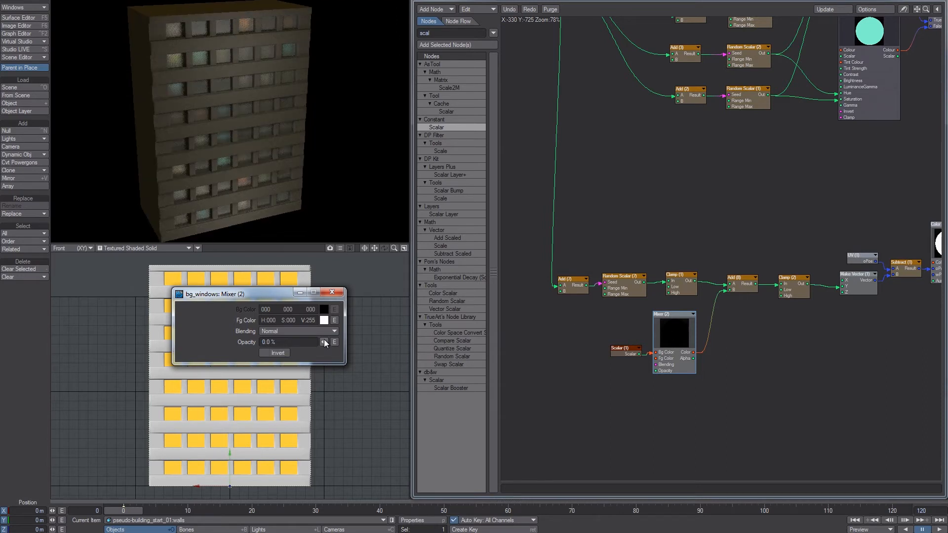
Try Mixer (2)'s Opacity at 100%, 75% and 25% to compare the blinds in the render preview.
drag(324, 342, 214, 349)
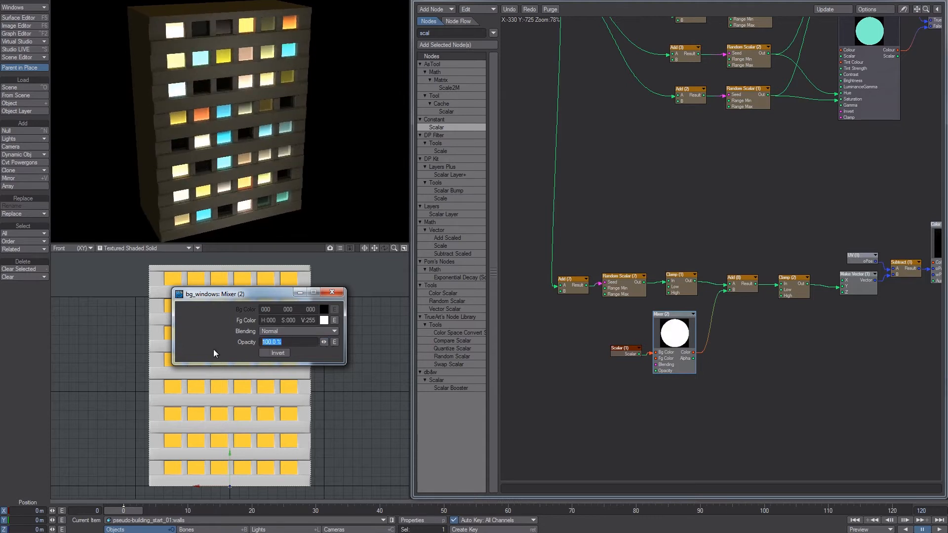
text(75)
key(Return)
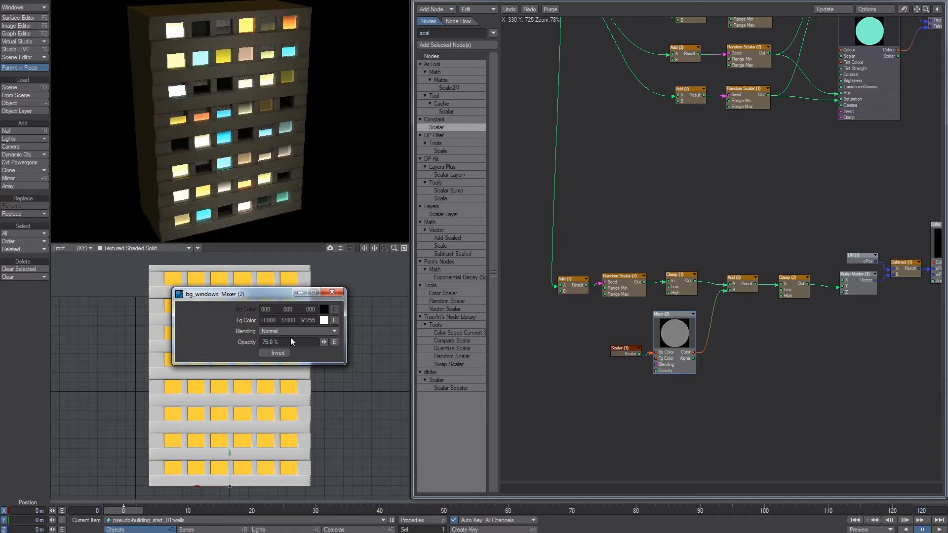
text(25)
key(Return)
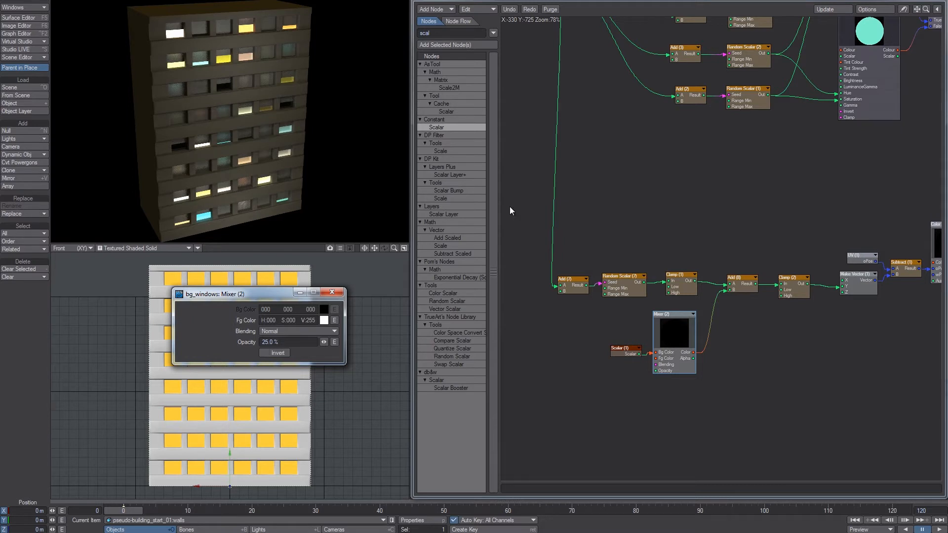
Set Mixer (2)'s Opacity to 50% and check the handwritten parameter list for the remaining requirement.
drag(291, 341, 205, 341)
text(50)
key(Return)
key(alt+Tab)
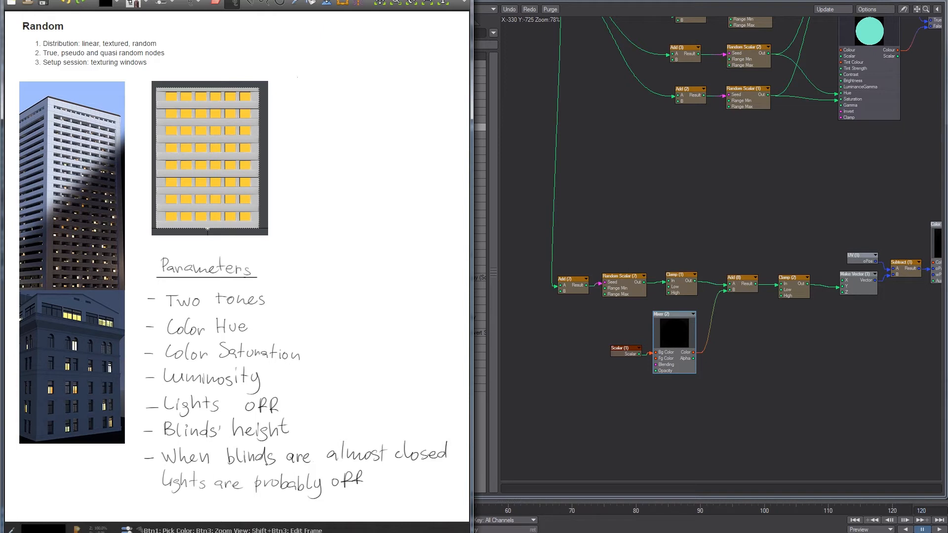
click(746, 224)
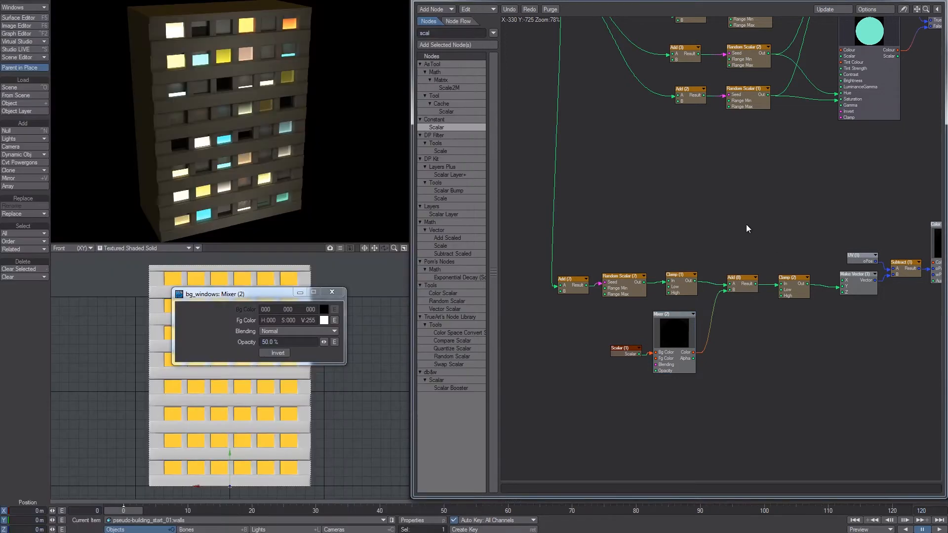
Shift the Standard, Material Blender and Surface nodes together to the right and move Logic (1) closer to them.
middle_drag(801, 180, 609, 290)
mouse_move(712, 163)
middle_down()
mouse_move(630, 330)
mouse_move(647, 373)
middle_up()
mouse_move(689, 228)
mouse_down()
mouse_move(692, 240)
mouse_move(687, 229)
mouse_up()
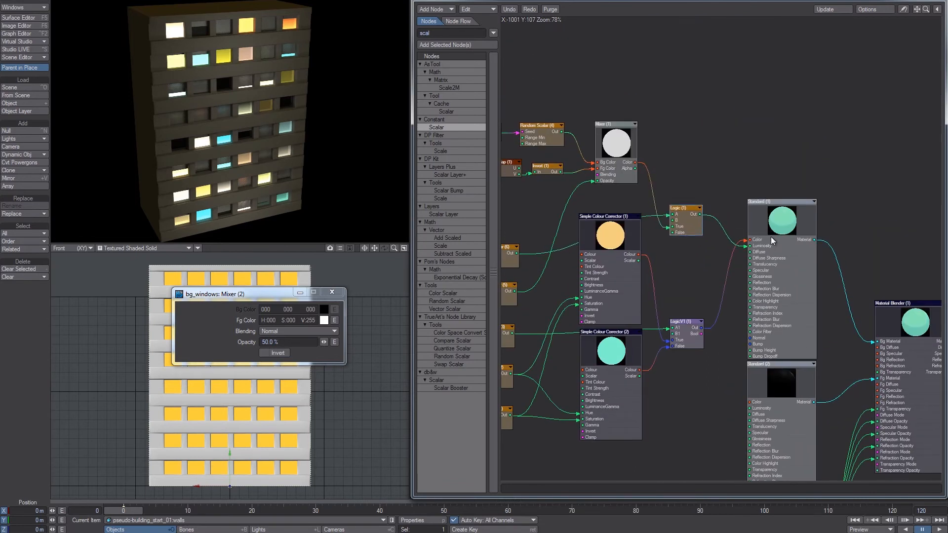
middle_drag(781, 241, 616, 142)
drag(923, 106, 551, 398)
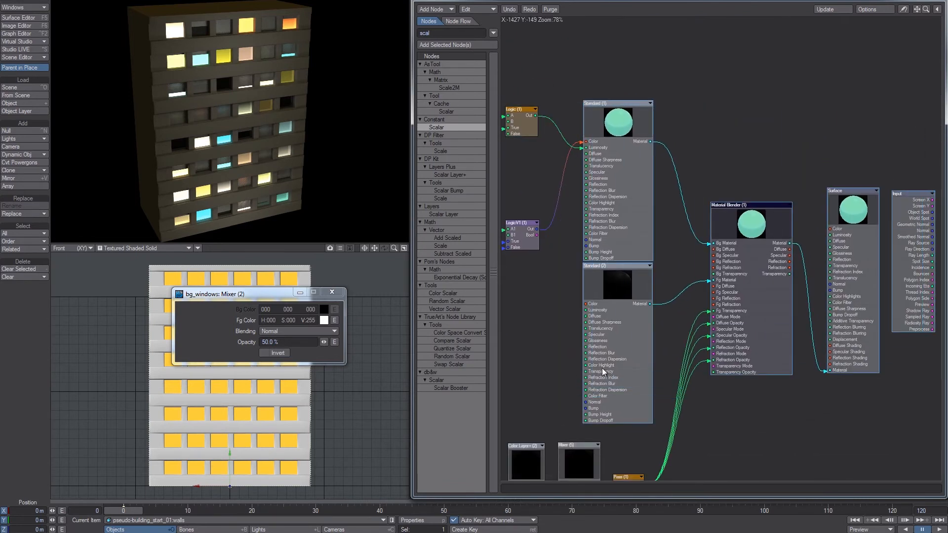
drag(602, 368, 675, 366)
drag(516, 129, 587, 123)
middle_drag(545, 154, 682, 205)
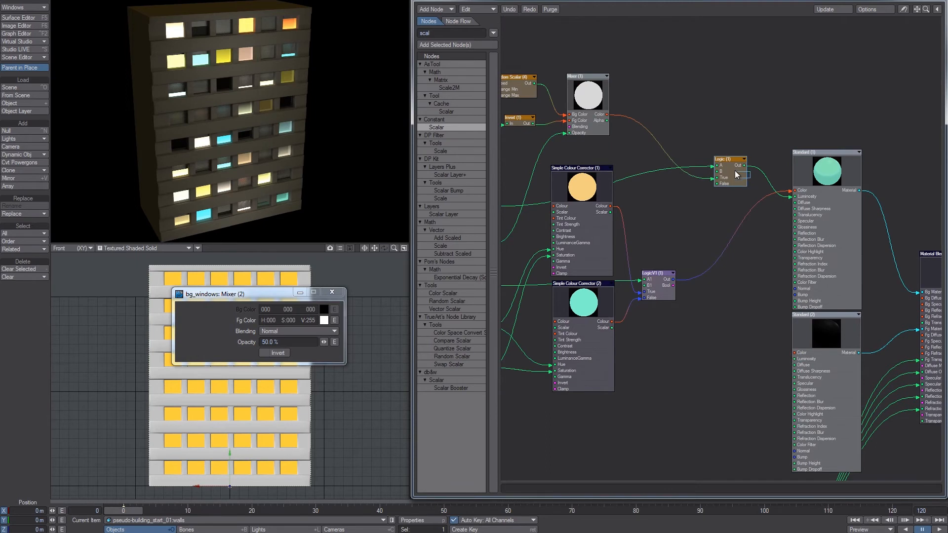
drag(732, 175, 726, 168)
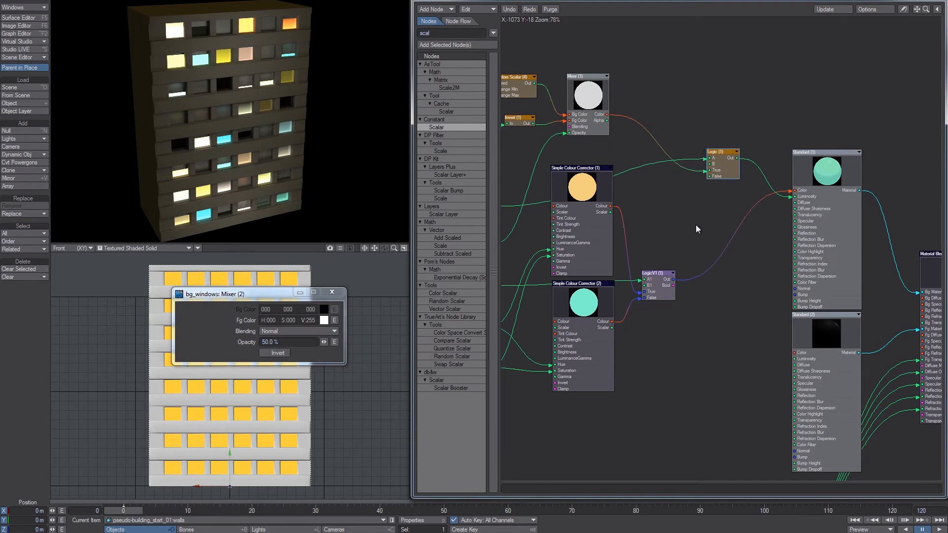
Add a db&w Remap node and place it below the colour correctors, above the Clamp (2) node.
middle_drag(627, 389, 684, 169)
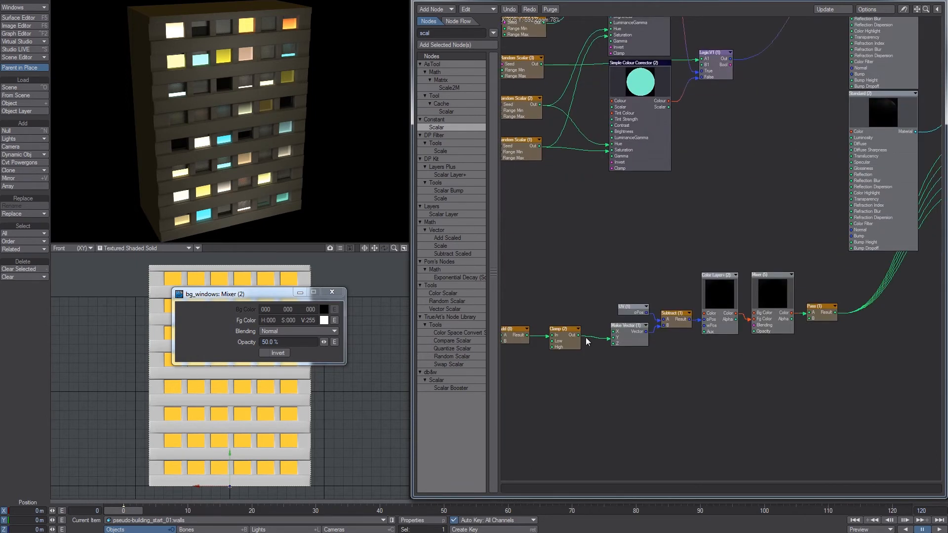
middle_drag(675, 208, 647, 366)
middle_drag(695, 233, 735, 161)
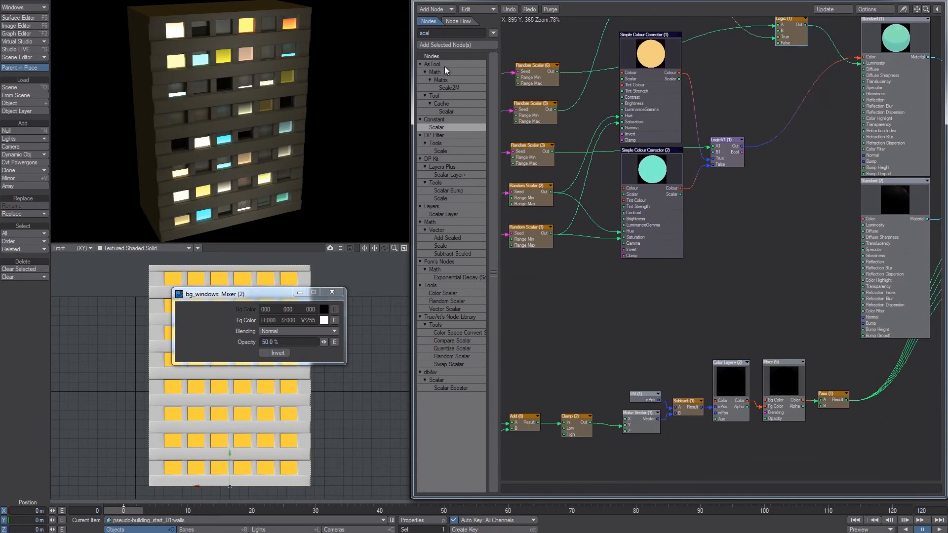
text(rem)
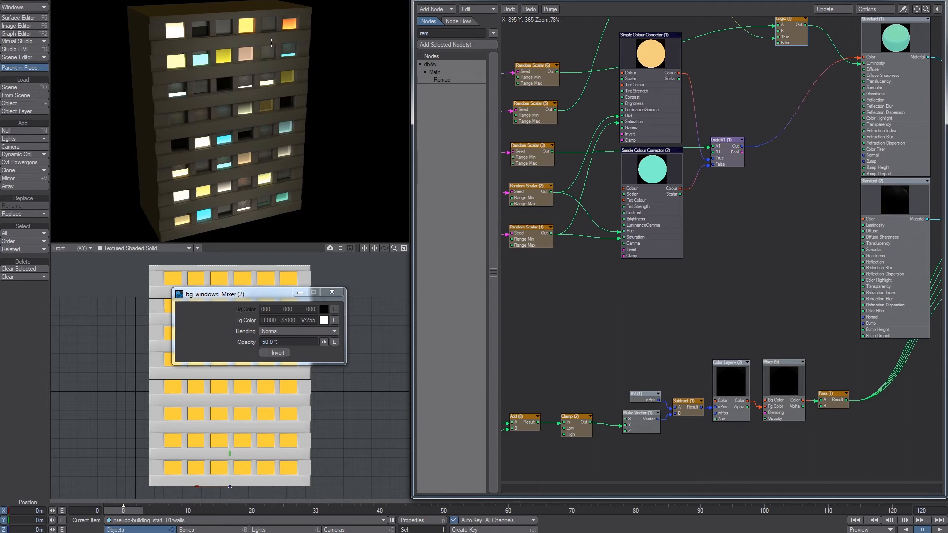
double_click(445, 79)
drag(724, 260, 598, 337)
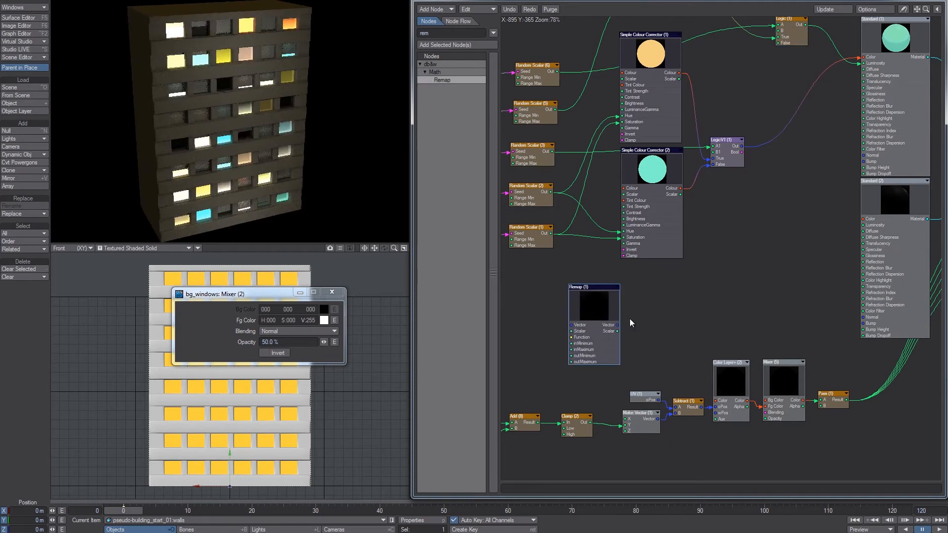
Check Logic (1)'s B value, then move the Remap node further right and nudge Clamp (2) left.
middle_drag(629, 319, 566, 411)
double_click(731, 112)
drag(275, 321, 204, 333)
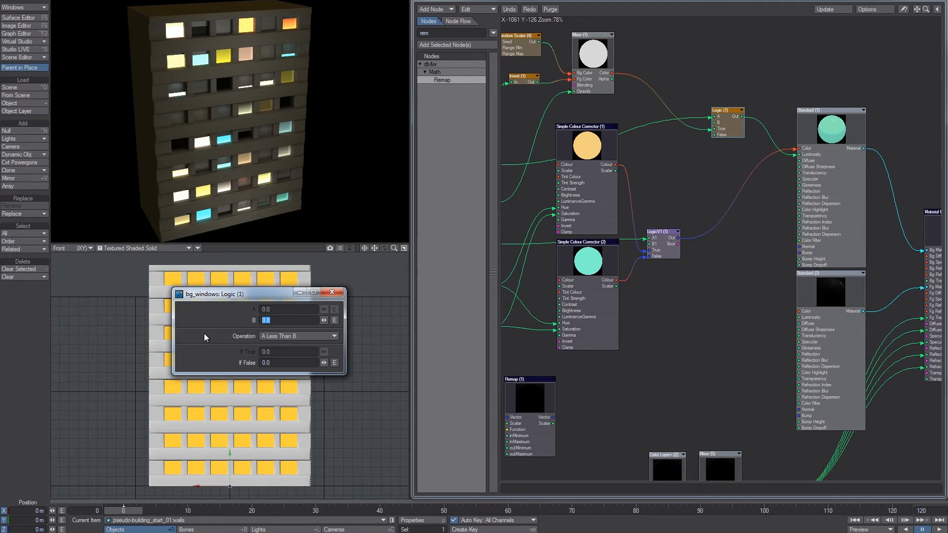
middle_drag(530, 458, 575, 320)
drag(576, 311, 610, 302)
middle_drag(598, 348, 685, 331)
drag(649, 358, 637, 355)
middle_drag(639, 359, 579, 377)
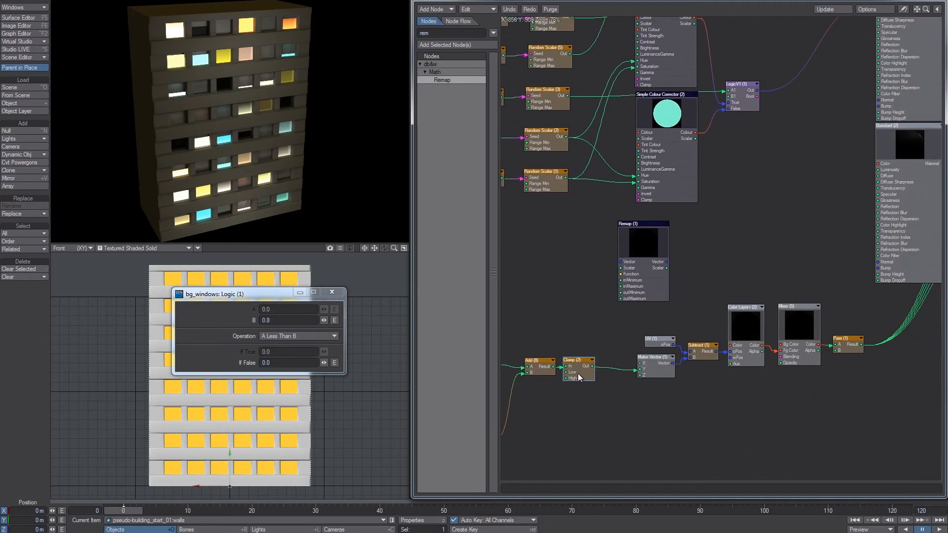
Check Clamp (2)'s Low and High limits and Logic (1)'s B threshold, and close the node settings.
double_click(585, 370)
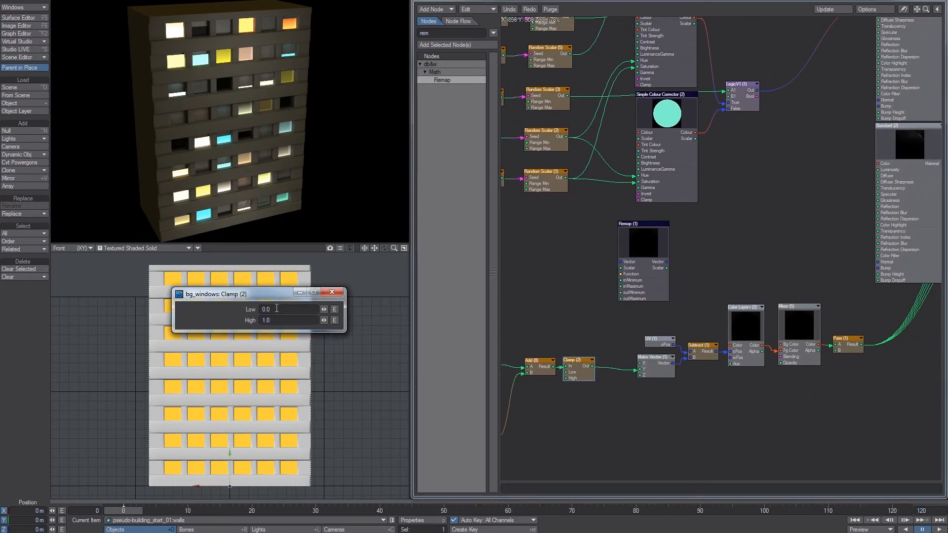
drag(653, 339, 646, 340)
middle_drag(739, 185, 749, 291)
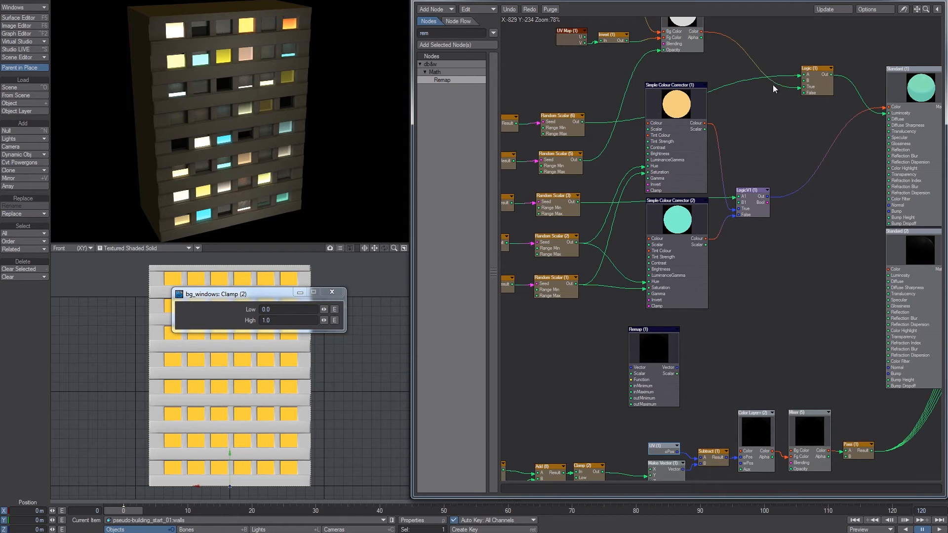
double_click(819, 81)
click(267, 320)
click(333, 295)
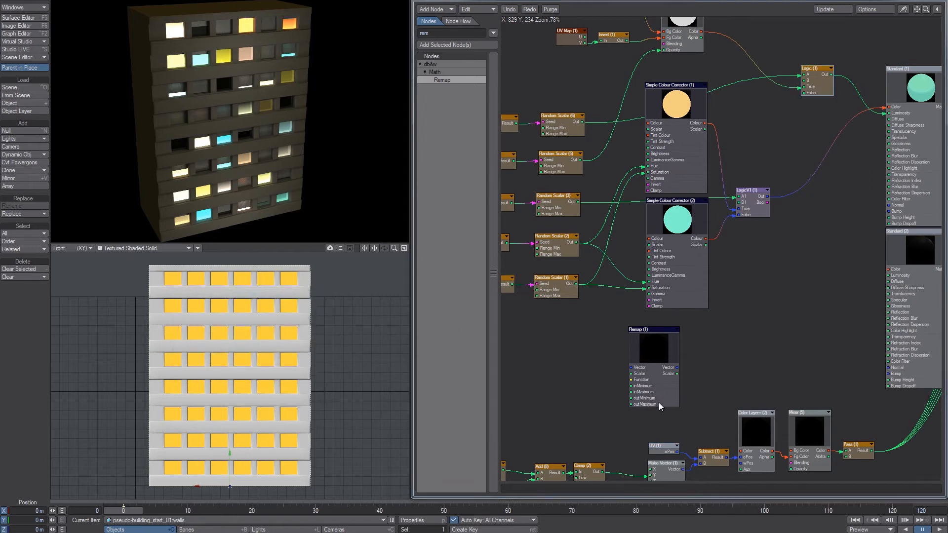
Connect Clamp (2)'s Out to Remap (1)'s Scalar input and turn on Clamp Values for the remap.
alt+drag(658, 402, 689, 351)
drag(580, 418, 662, 318)
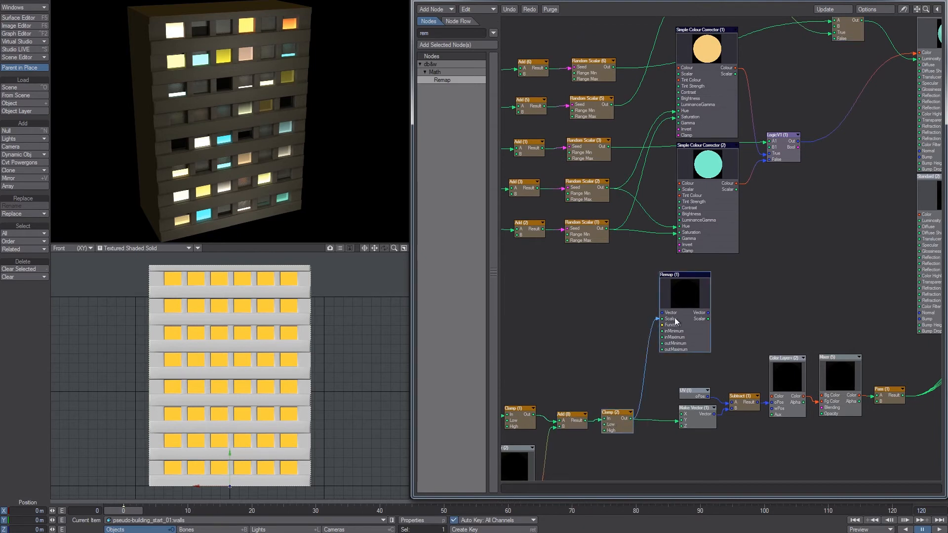
double_click(678, 296)
key(Tab)
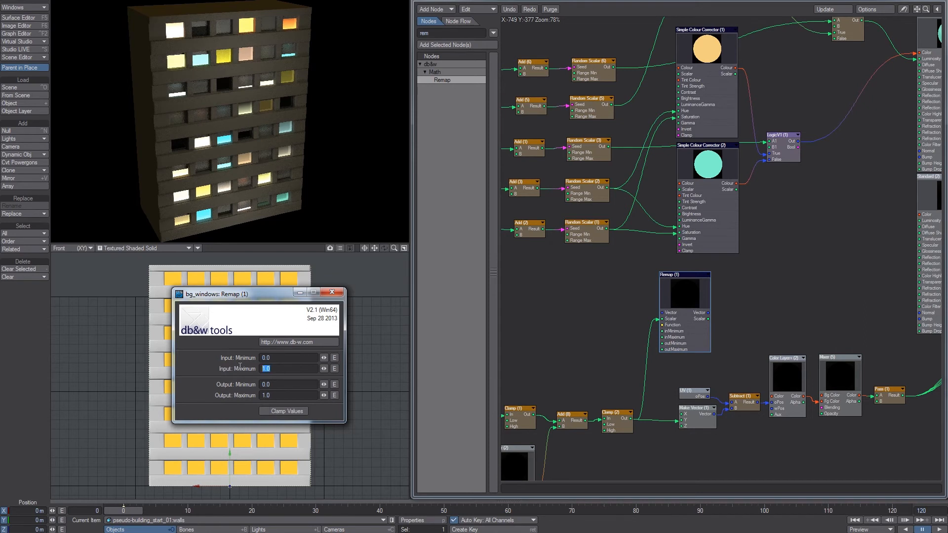
click(270, 412)
Switch to the handwritten notes and write 0.2 after the line about lights being probably off.
click(501, 532)
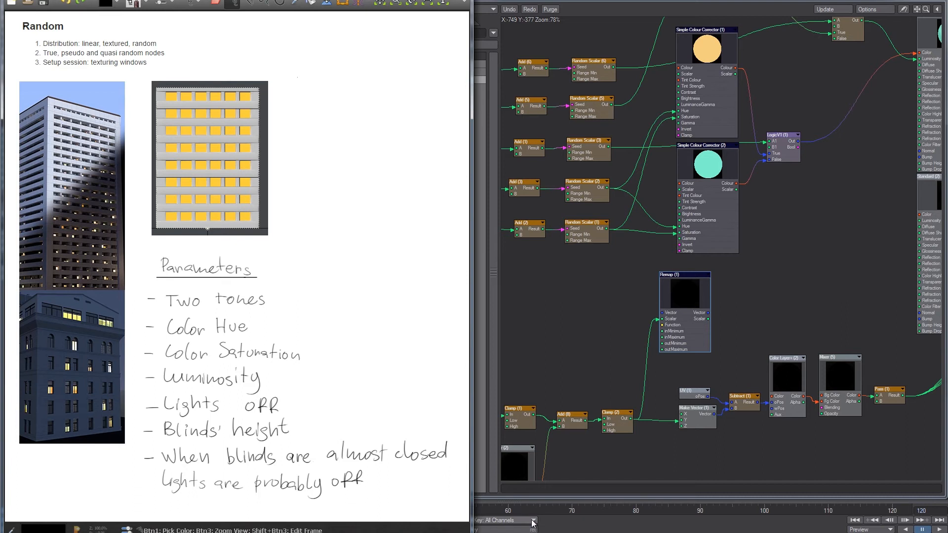
drag(382, 479, 384, 475)
drag(413, 479, 423, 488)
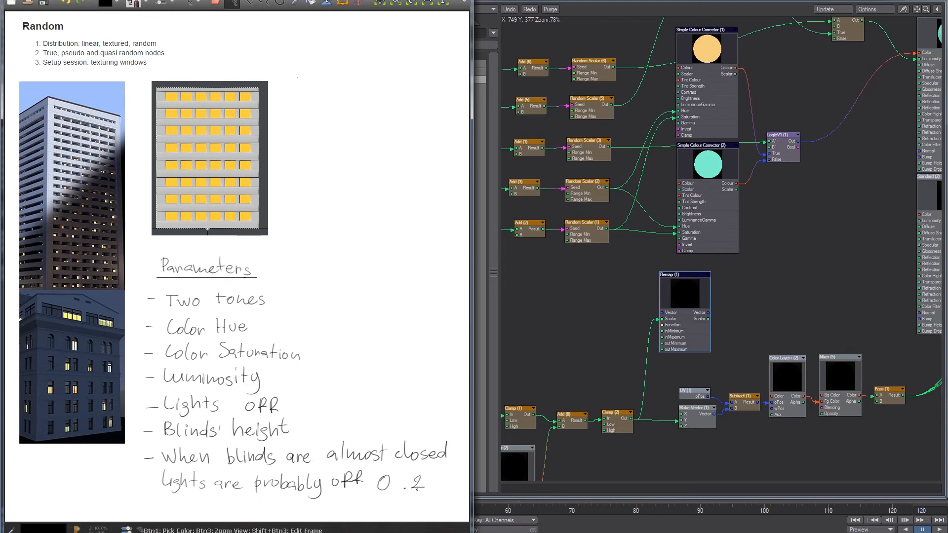
Back in the node editor, set Remap (1)'s Input Minimum to 0.2 and Input Maximum to 0.4.
double_click(686, 343)
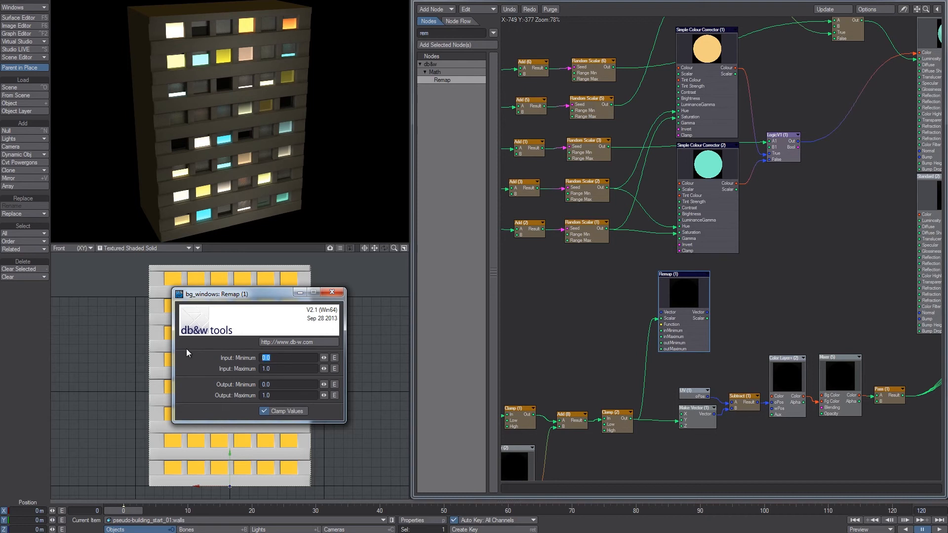
text(0.2)
key(Tab)
text(0.4)
key(Tab)
click(683, 328)
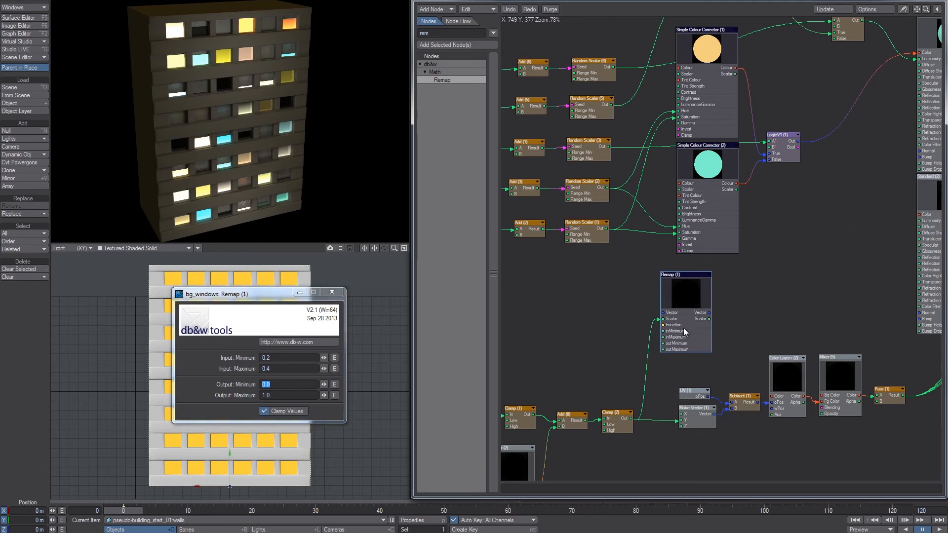
Check Logic (1)'s B value, then set Remap (1)'s Output Maximum to 0.8 and Output Minimum to 0.2.
alt+drag(855, 40, 835, 89)
double_click(831, 82)
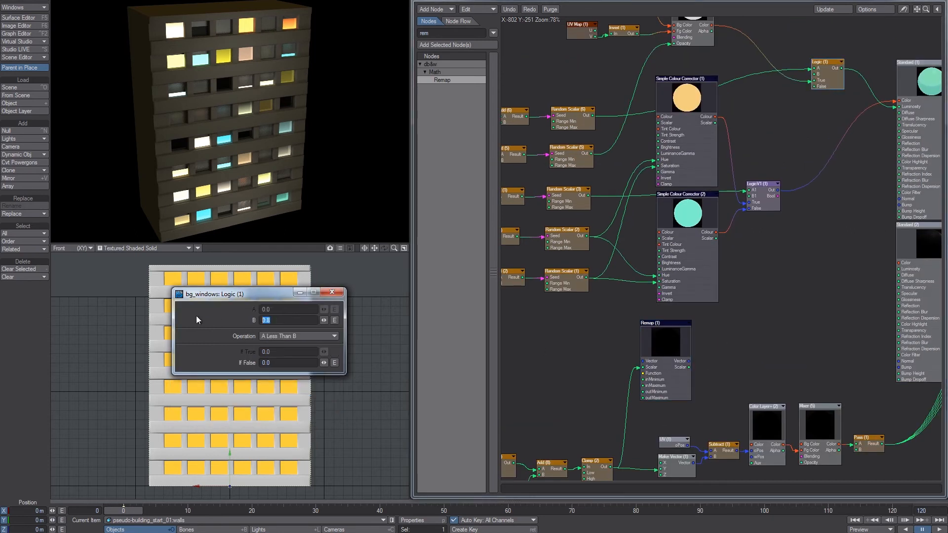
double_click(642, 369)
drag(236, 391, 233, 391)
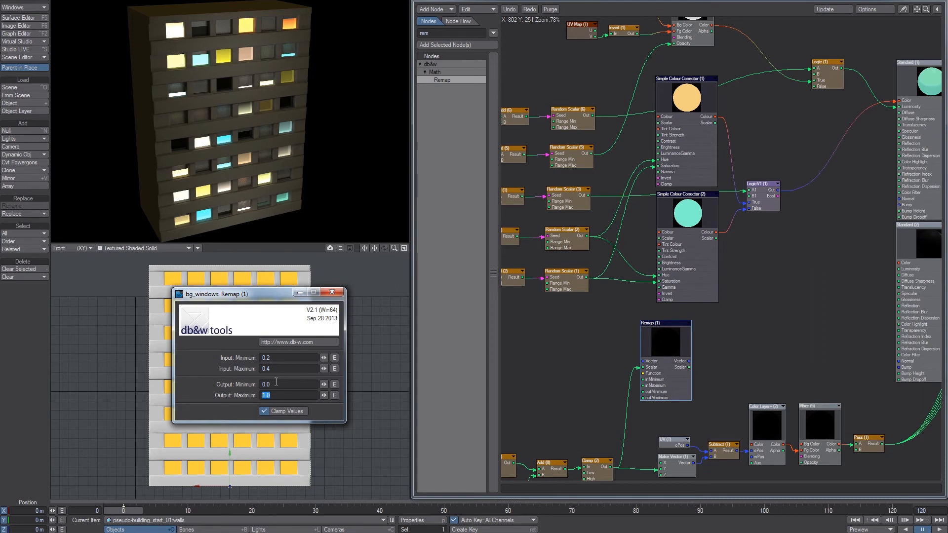
text(0.8)
key(Return)
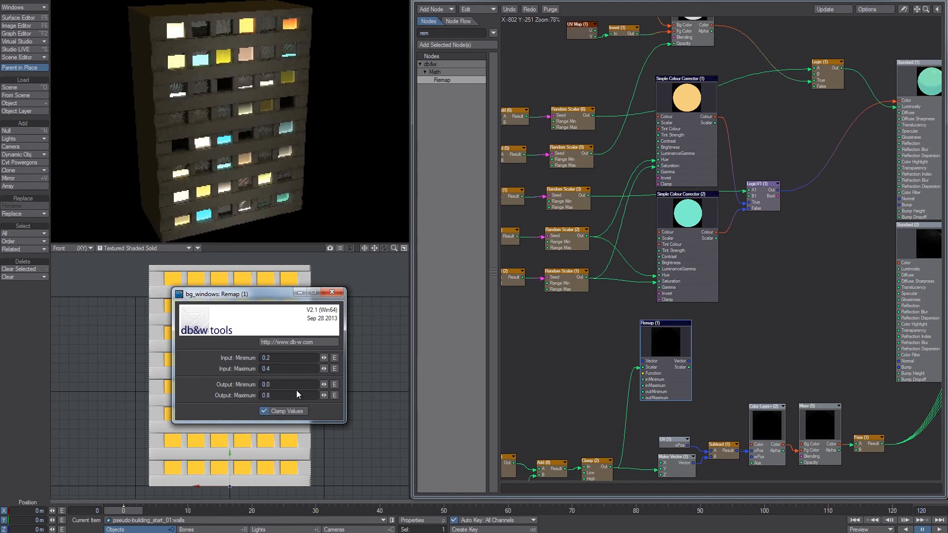
drag(276, 358, 228, 383)
text(0.2)
key(Tab)
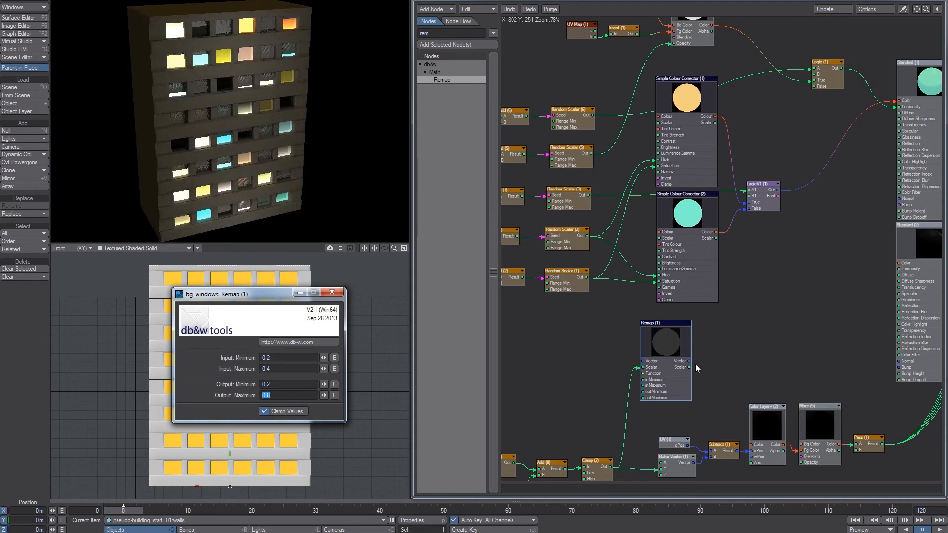
Connect Remap (1)'s Scalar output to Logic (1)'s B input, comparing the close-up render with the link detached and reattached.
drag(689, 367, 817, 76)
drag(394, 1, 399, 38)
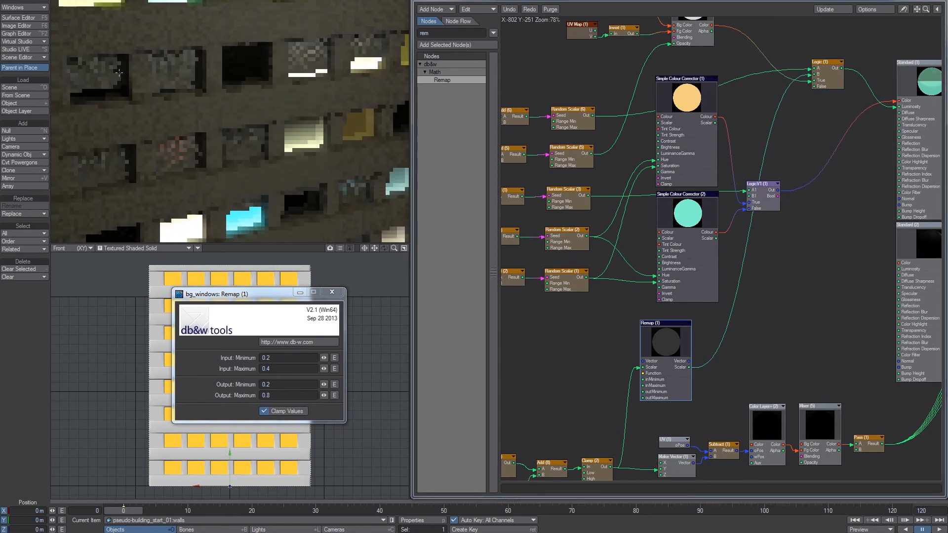
drag(814, 74, 796, 106)
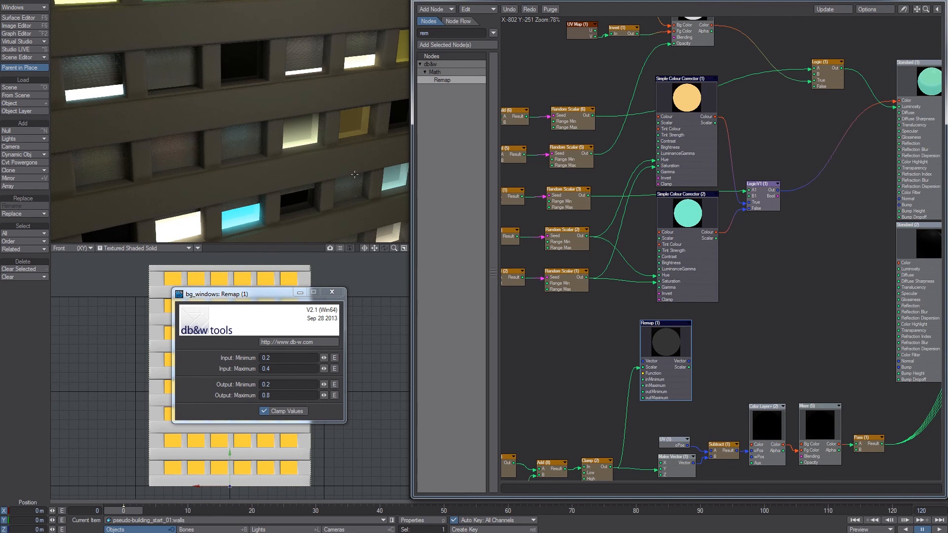
drag(688, 368, 817, 74)
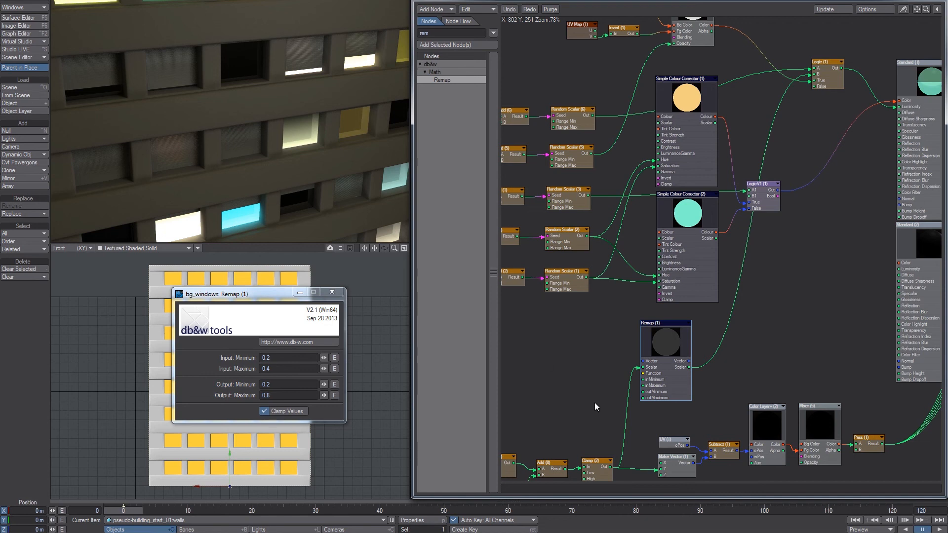
Examine the whole building's windows in the render preview from different angles, moving Logic (1) slightly lower in the node network.
middle_drag(595, 402, 615, 292)
drag(619, 363, 617, 366)
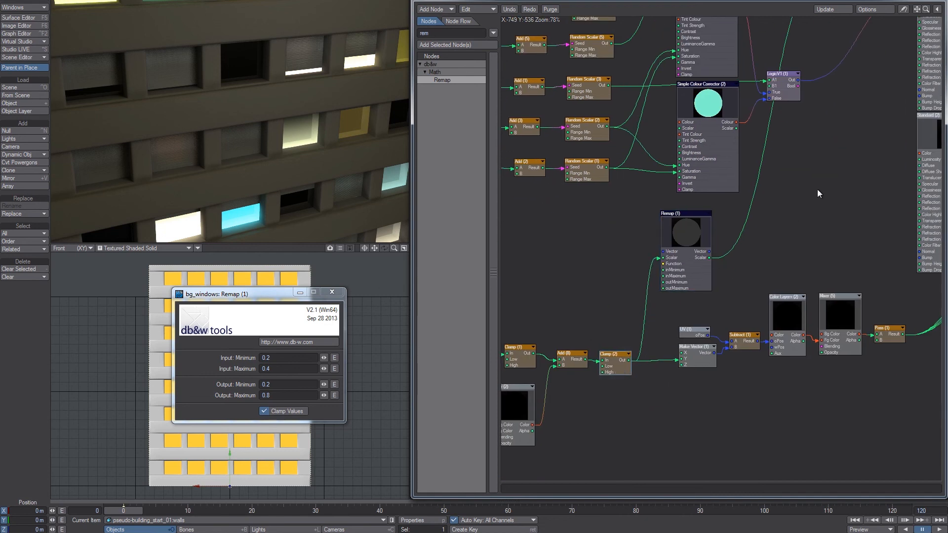
middle_drag(817, 190, 783, 291)
scroll(304, 110, down, 5)
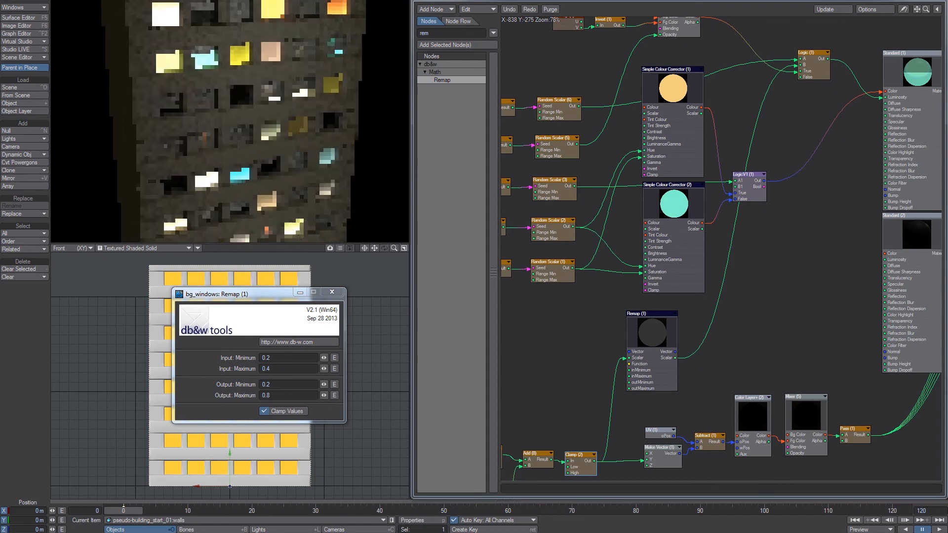
alt+drag(252, 174, 238, 172)
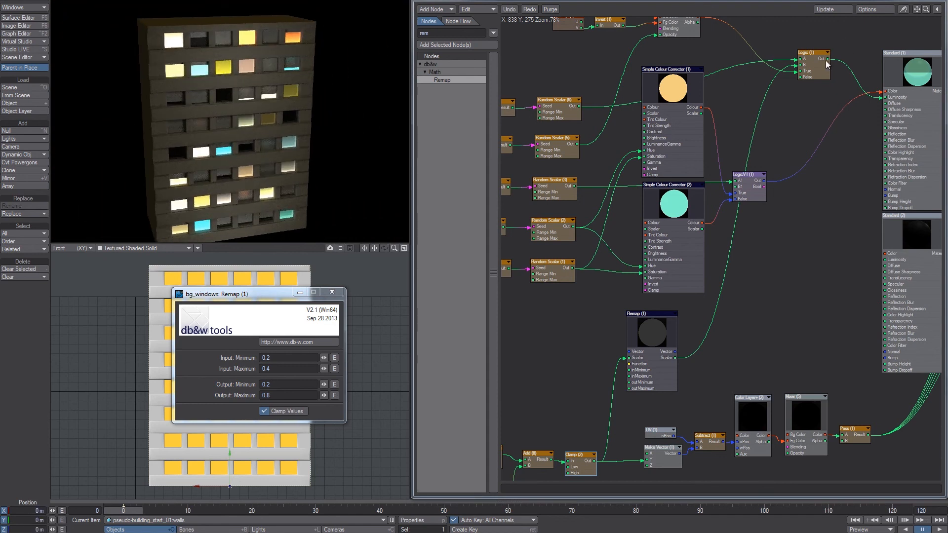
drag(820, 70, 818, 79)
alt+drag(252, 123, 285, 115)
alt+drag(202, 130, 171, 142)
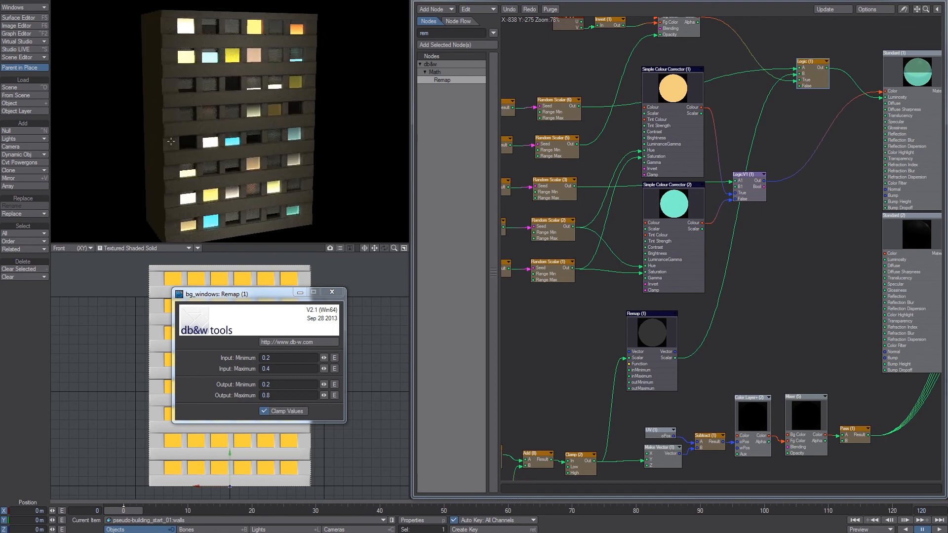